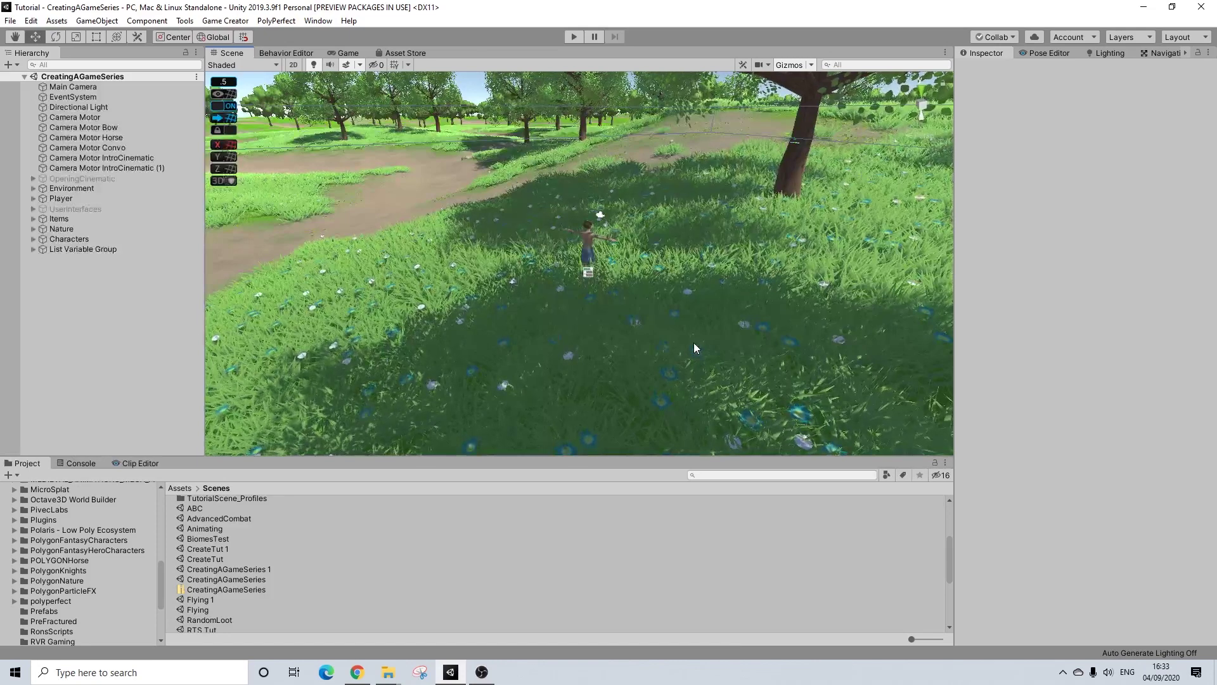
pyautogui.moveTo(862, 202); pyautogui.dragTo(1212, 196, button='middle')
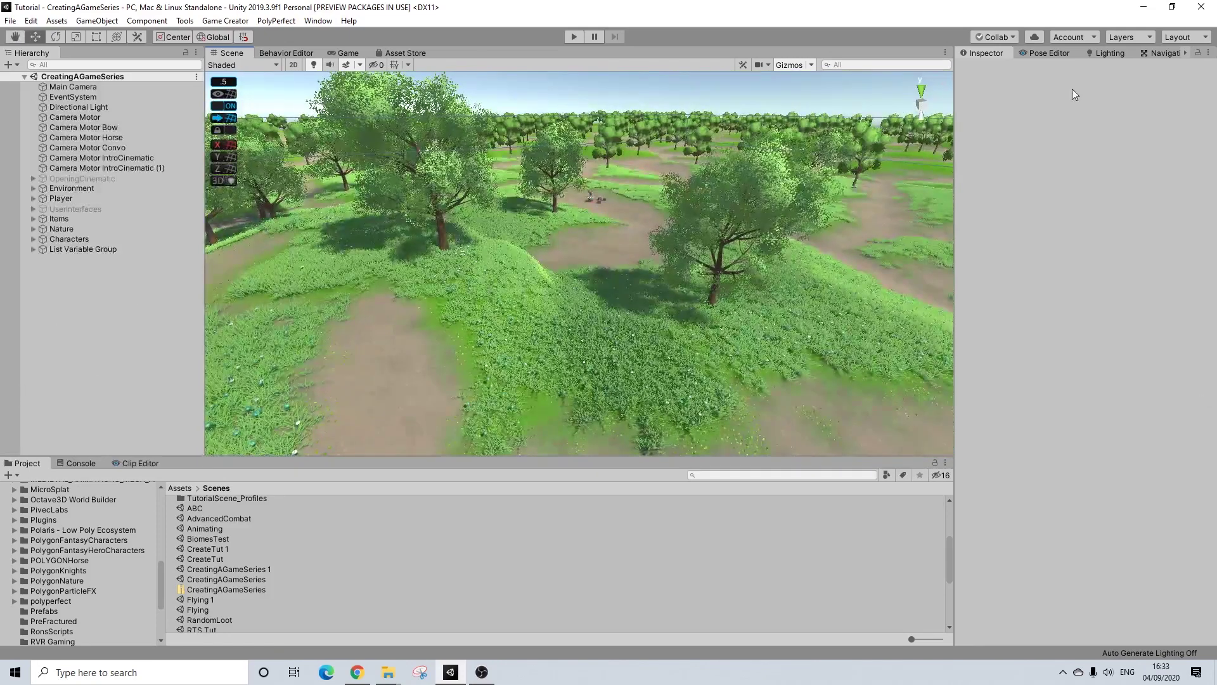
pyautogui.scroll(-1, 313, 322)
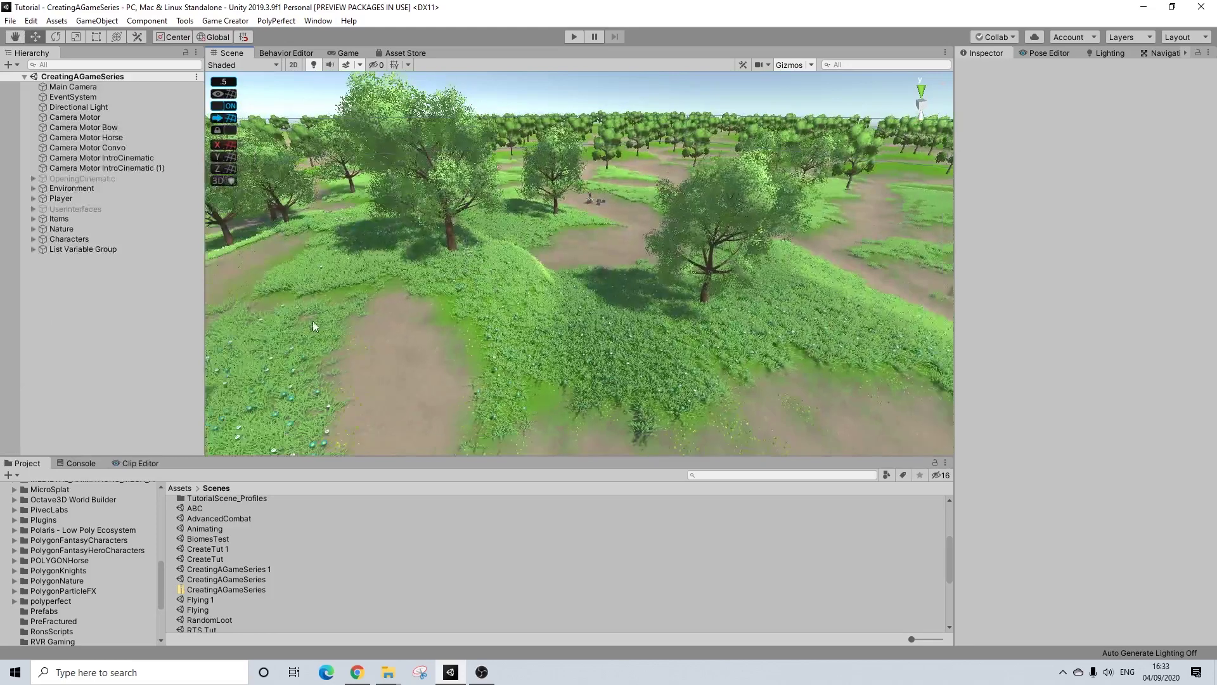
pyautogui.moveTo(313, 325); pyautogui.dragTo(2, 262, button='middle')
pyautogui.moveTo(549, 257); pyautogui.dragTo(648, 208, button='middle')
pyautogui.moveTo(663, 304)
pyautogui.mouseDown(button='middle')
pyautogui.moveTo(584, 220)
pyautogui.moveTo(570, 225)
pyautogui.mouseUp(button='middle')
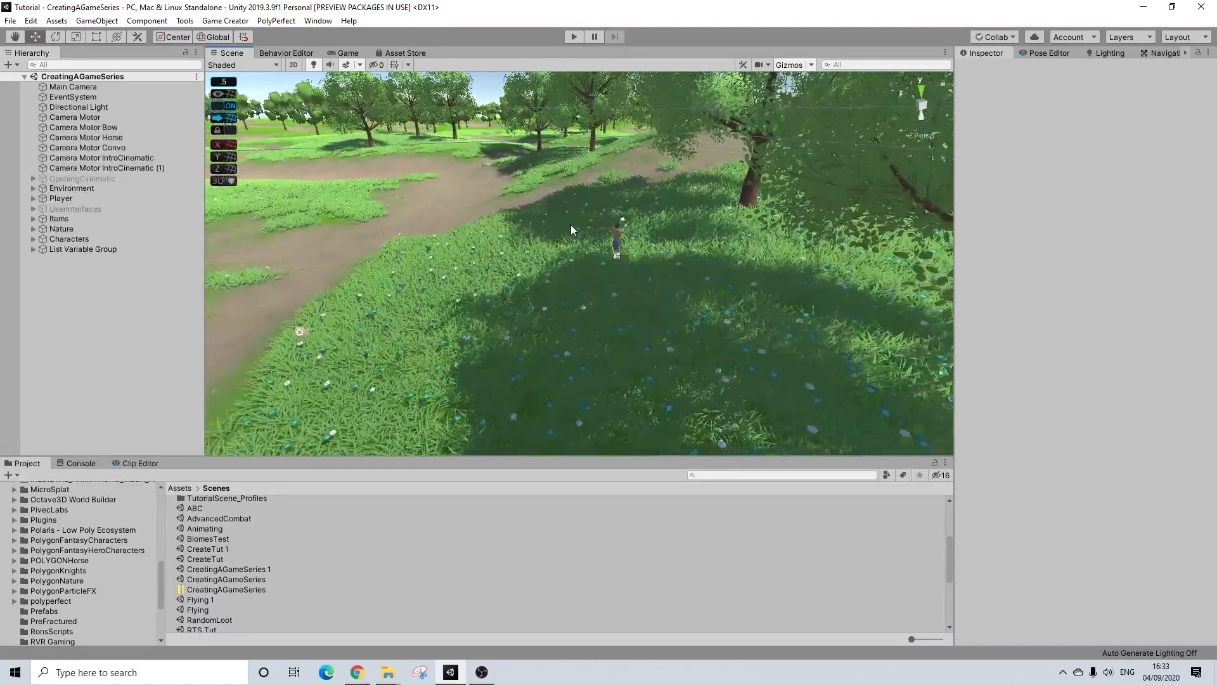
pyautogui.scroll(5, 588, 237)
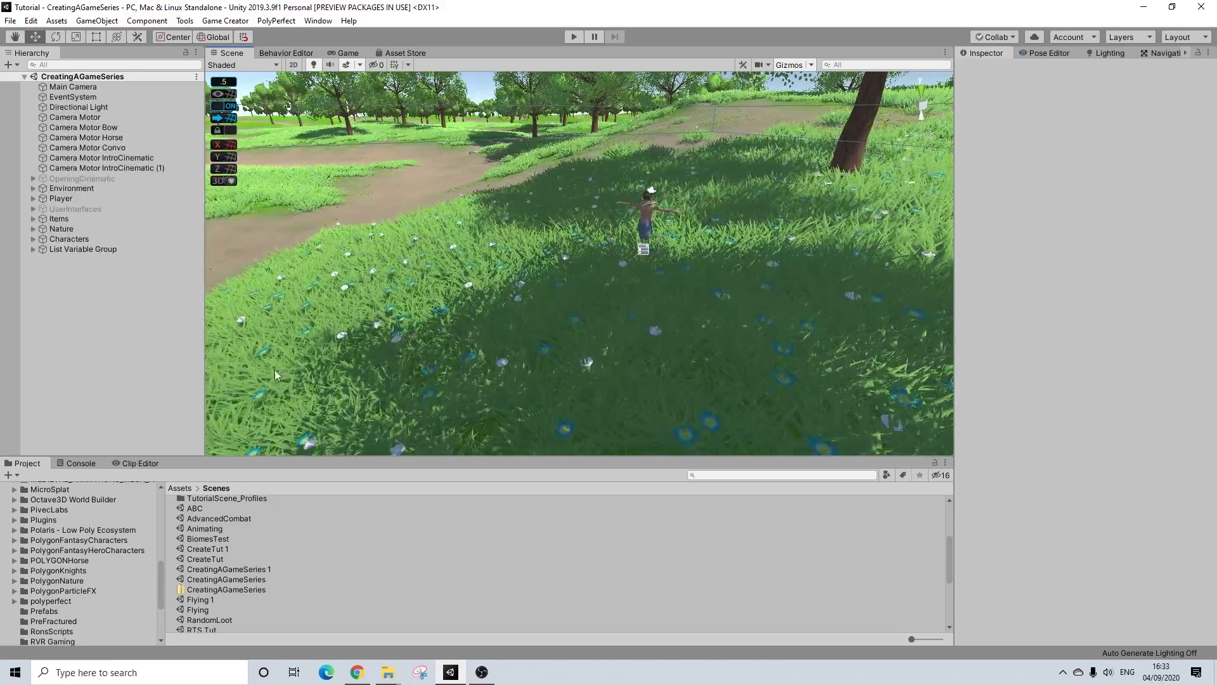
pyautogui.moveTo(645, 250); pyautogui.dragTo(517, 276, button='middle')
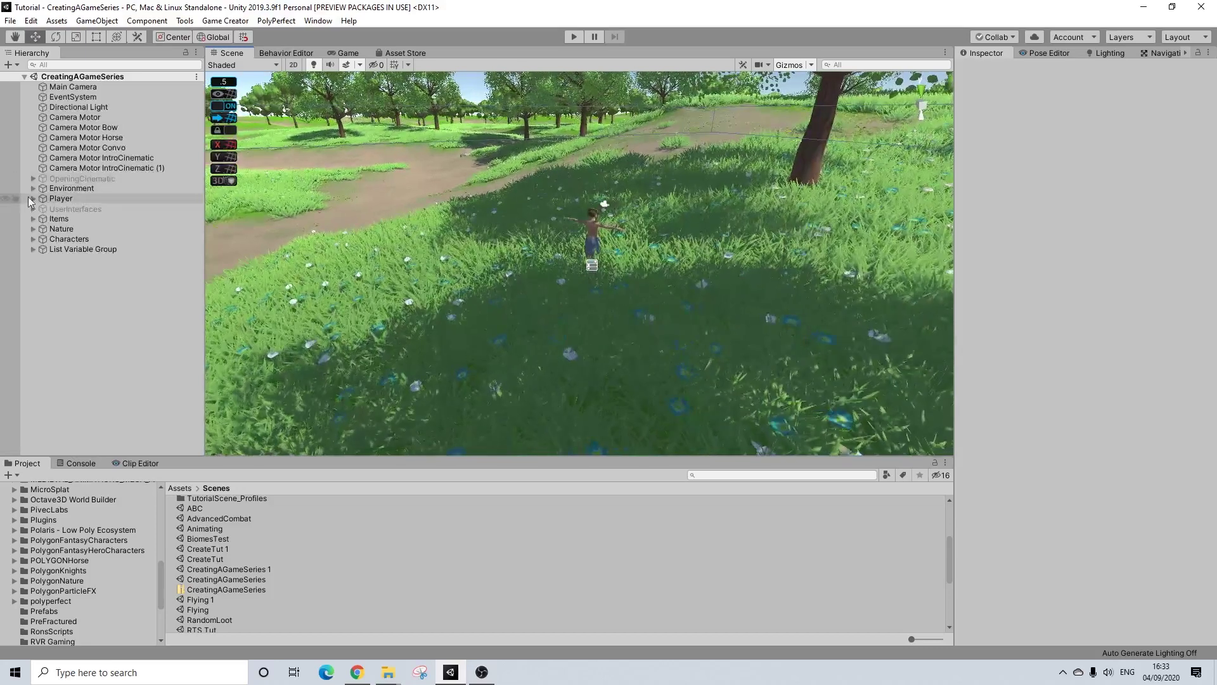
# - Add a global variable HorseOutOfRange of type Bool in the Game Creator preferences with its value enabled
pyautogui.click(241, 22)
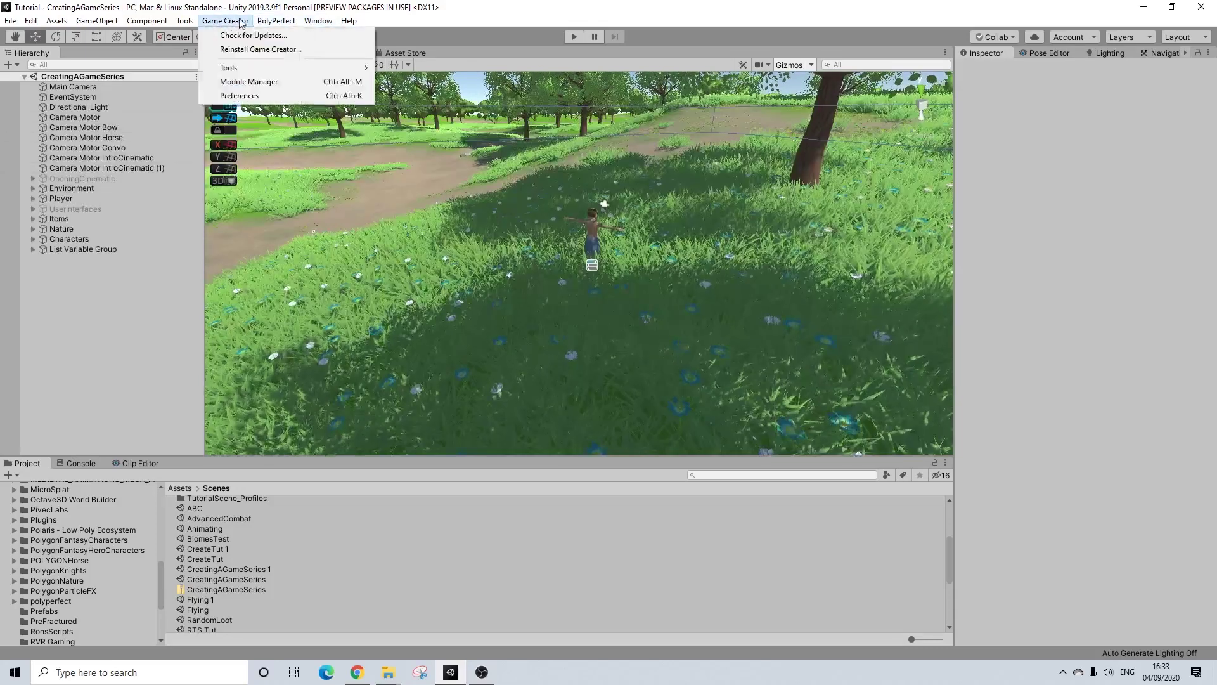
pyautogui.click(241, 97)
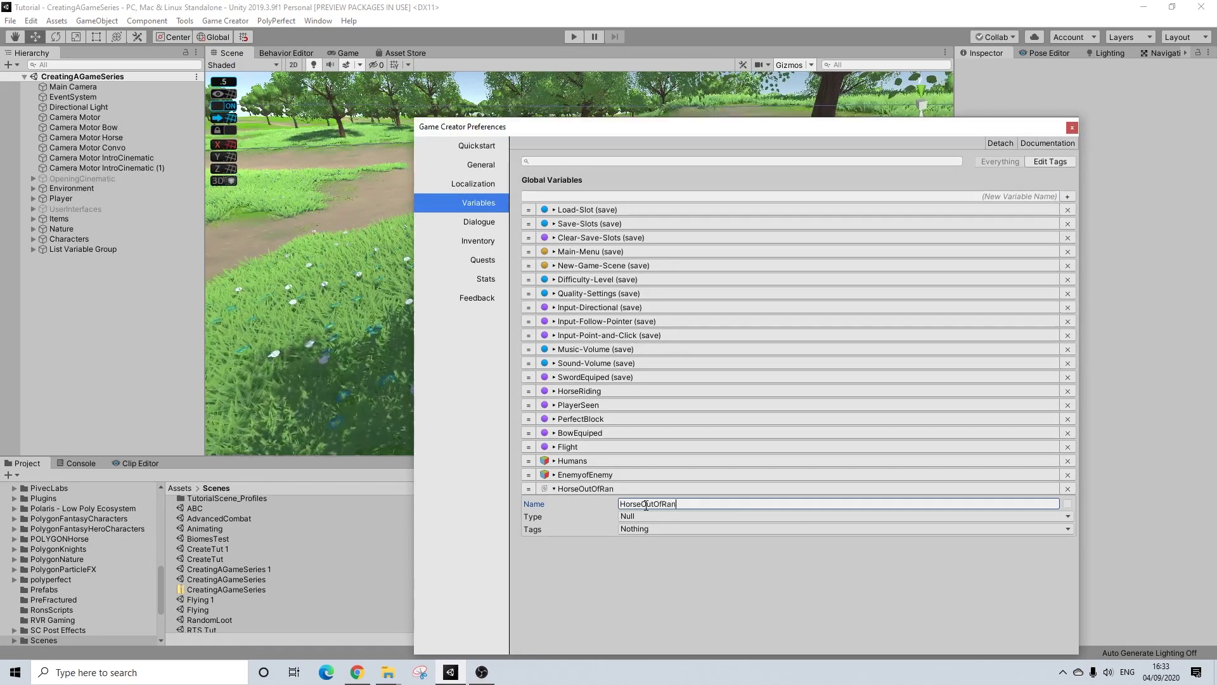
pyautogui.click(638, 516)
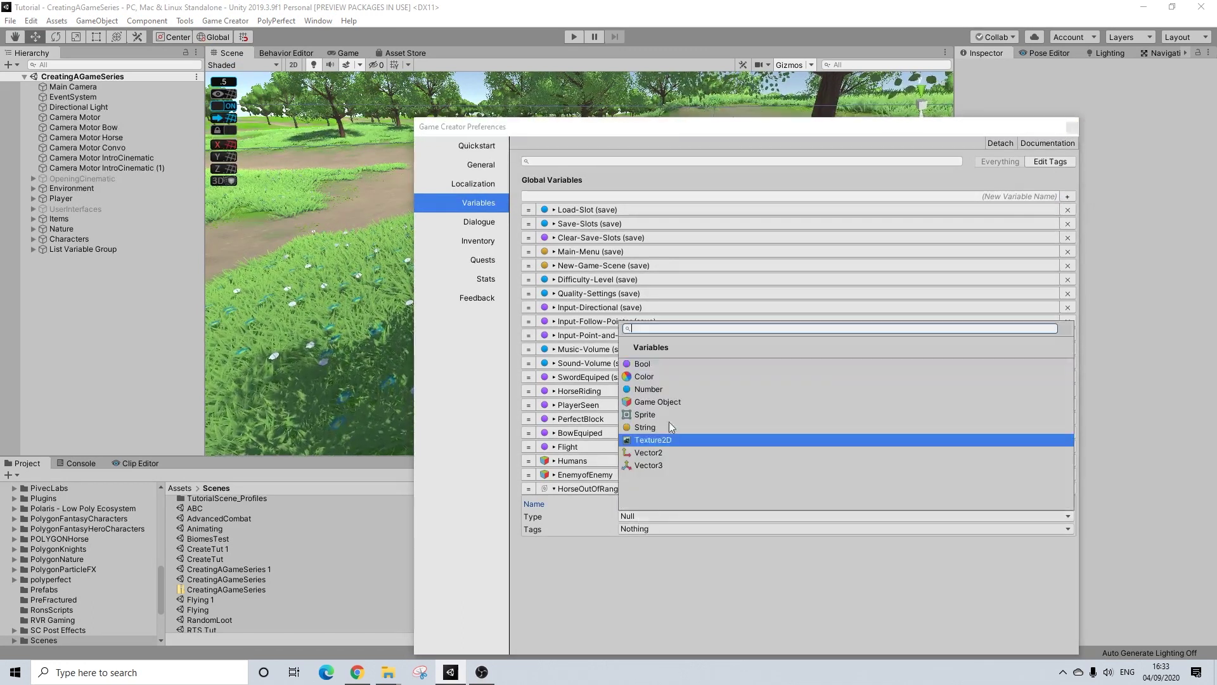
pyautogui.click(681, 378)
pyautogui.click(623, 529)
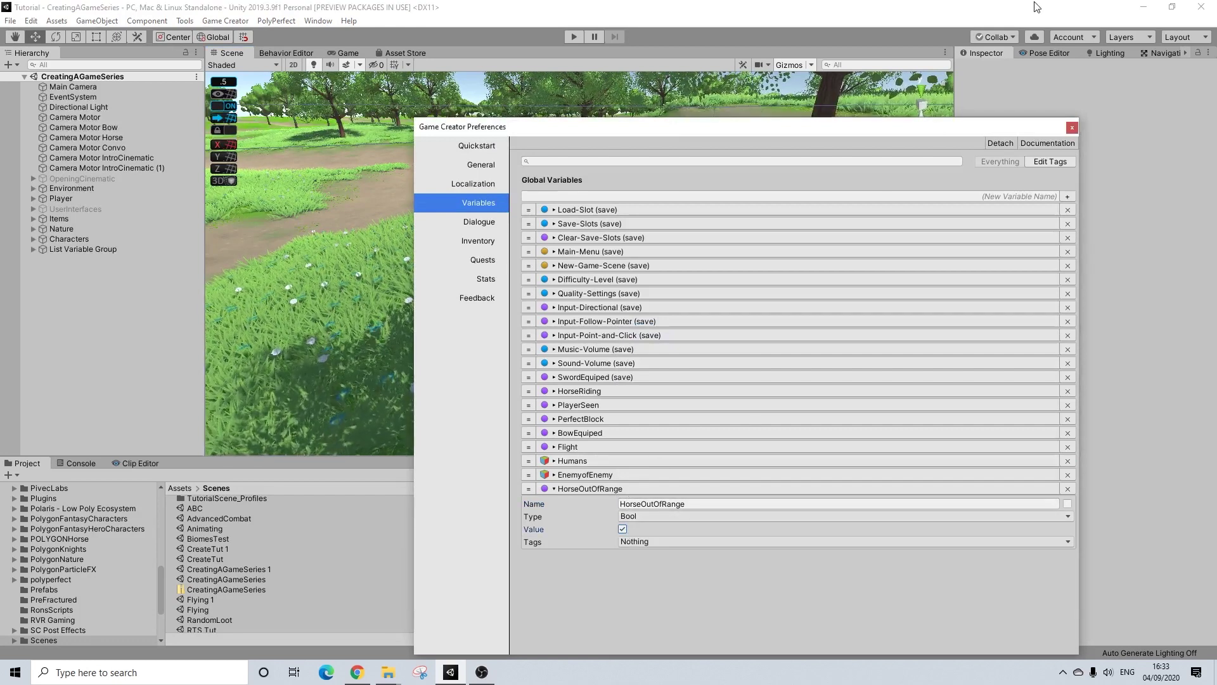
pyautogui.click(1072, 129)
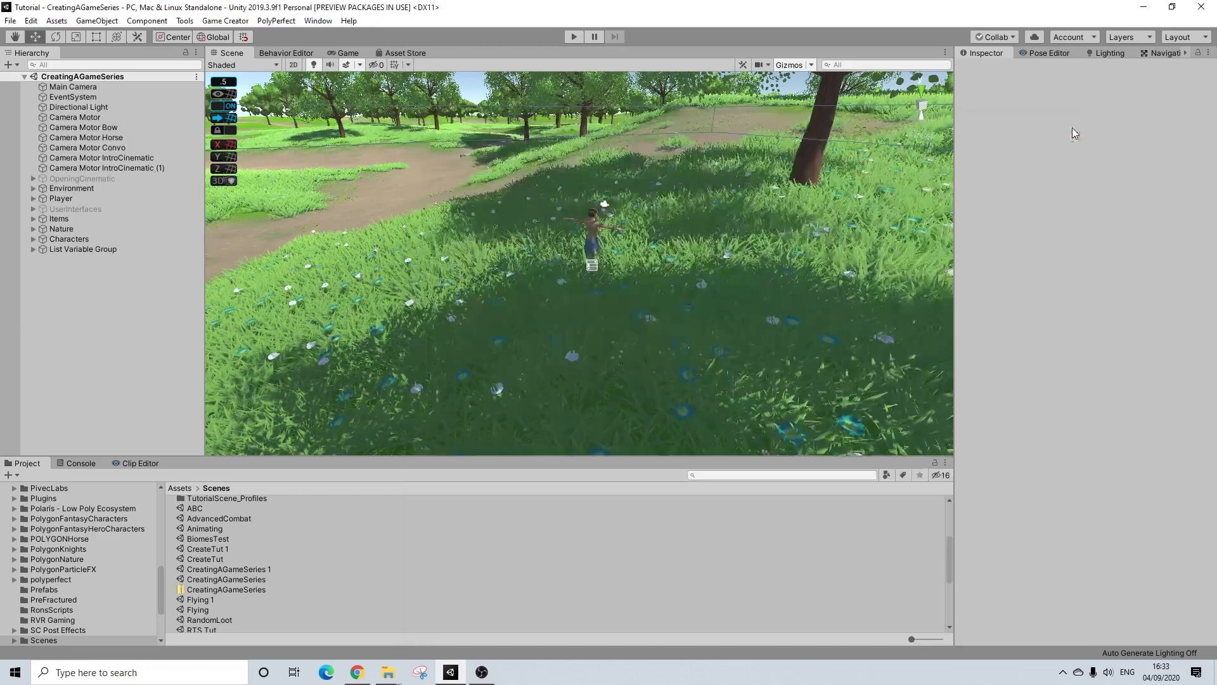
# - Create an empty child object under Player and name it CallHorse
pyautogui.click(34, 199)
pyautogui.rightClick(59, 199)
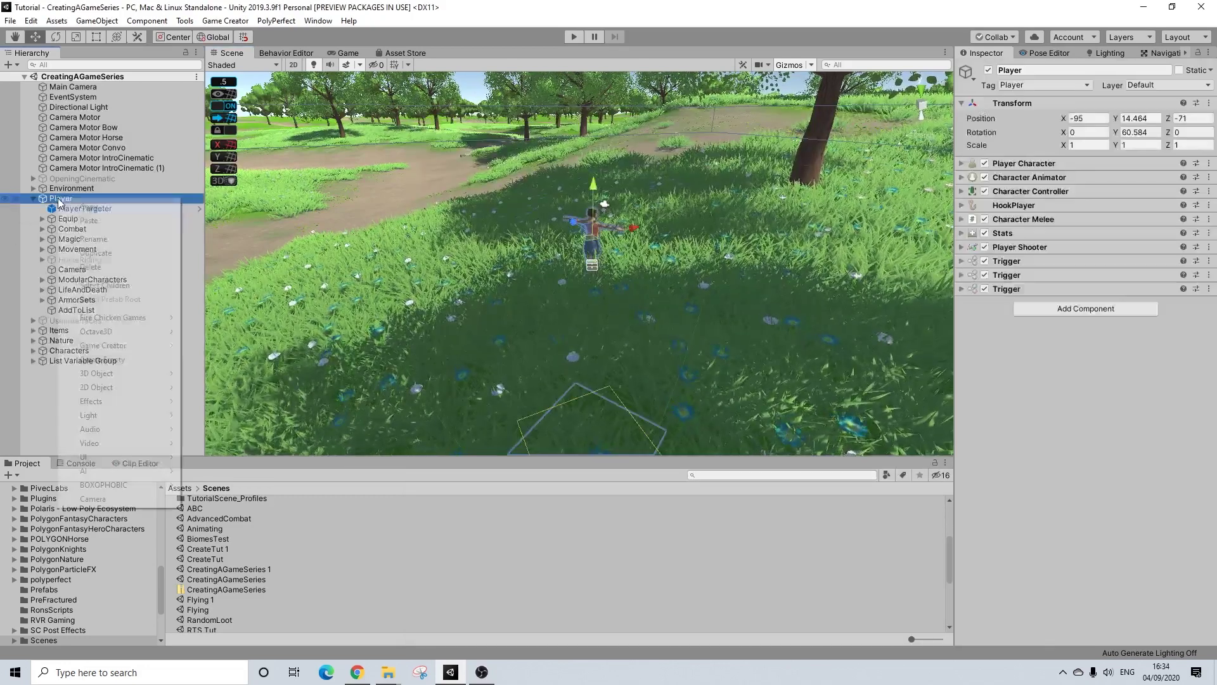
pyautogui.click(115, 360)
pyautogui.rightClick(70, 317)
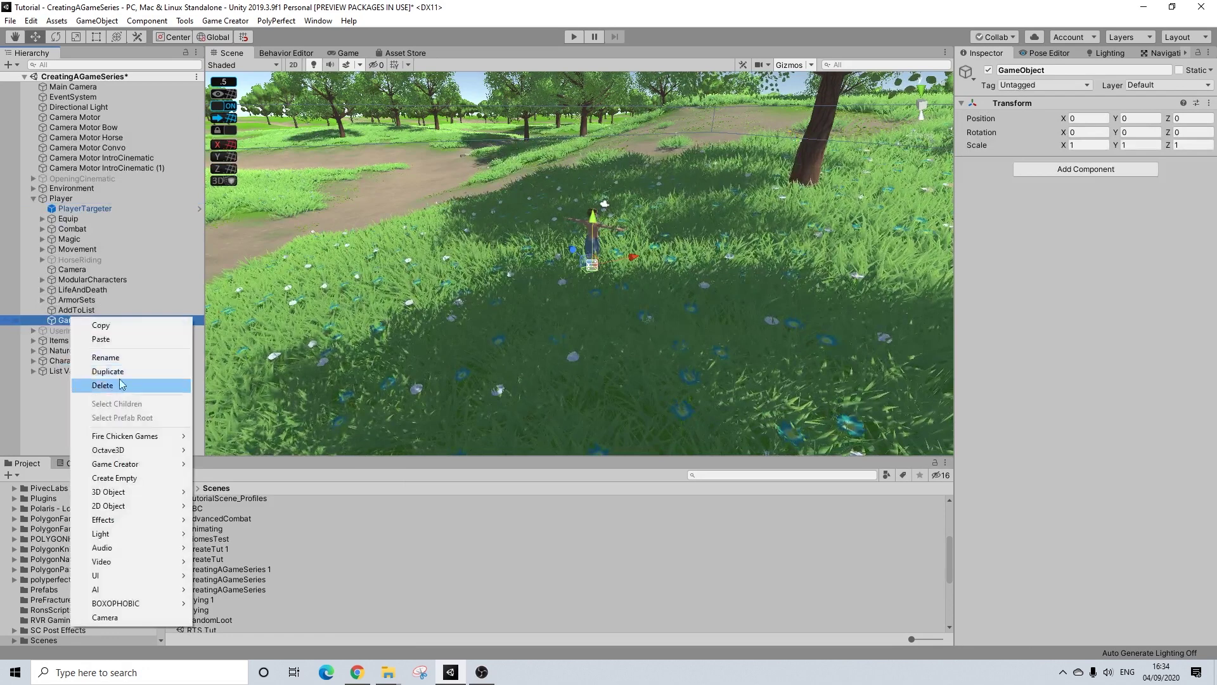
pyautogui.click(105, 357)
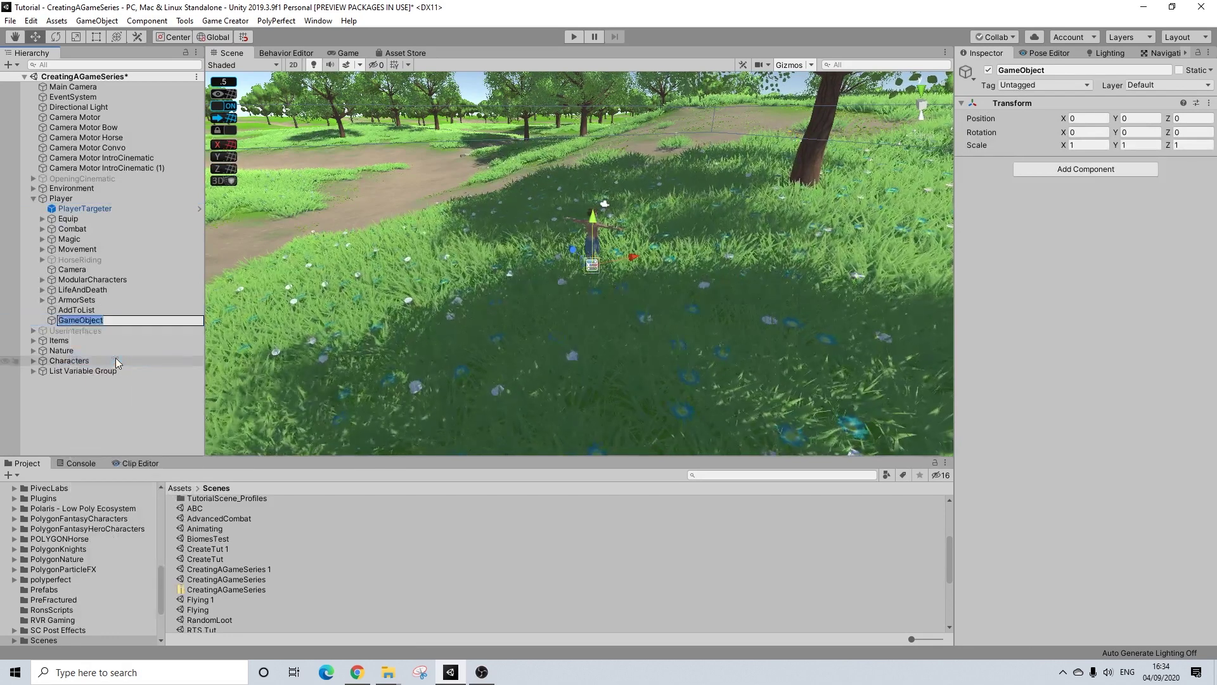
pyautogui.write('CallHorse')
pyautogui.press('Return')
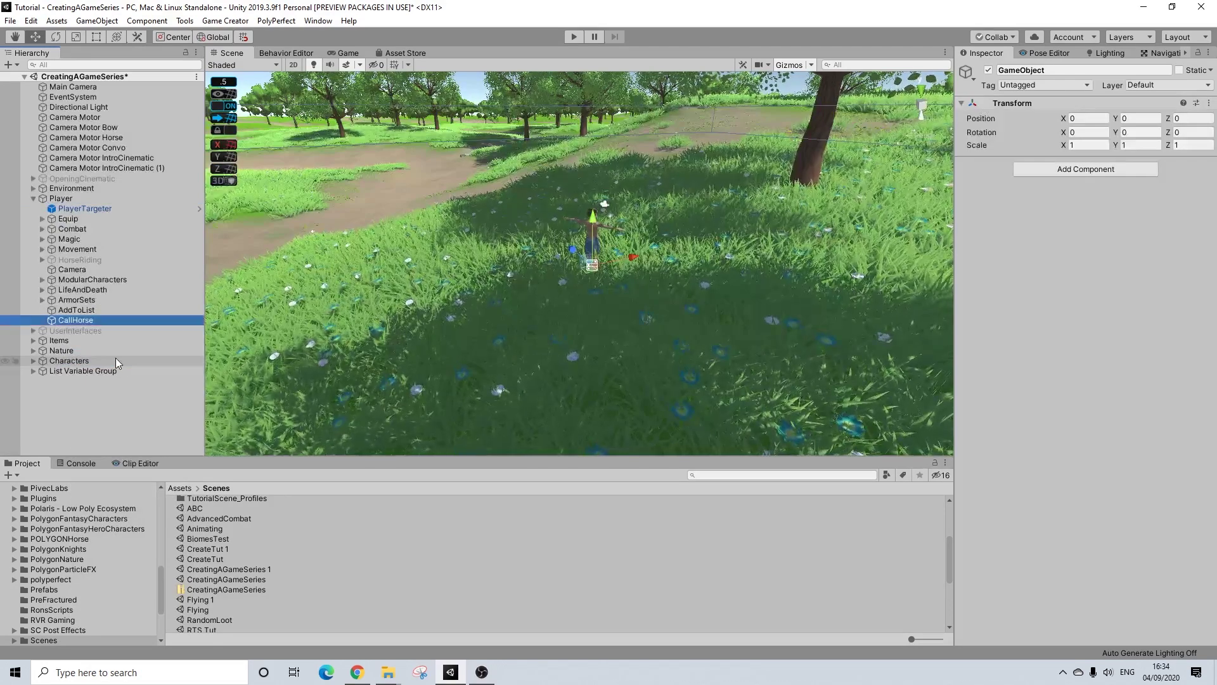
# - Add a Trigger component to CallHorse that fires On Key Down with key code Keypad 3
pyautogui.click(1052, 172)
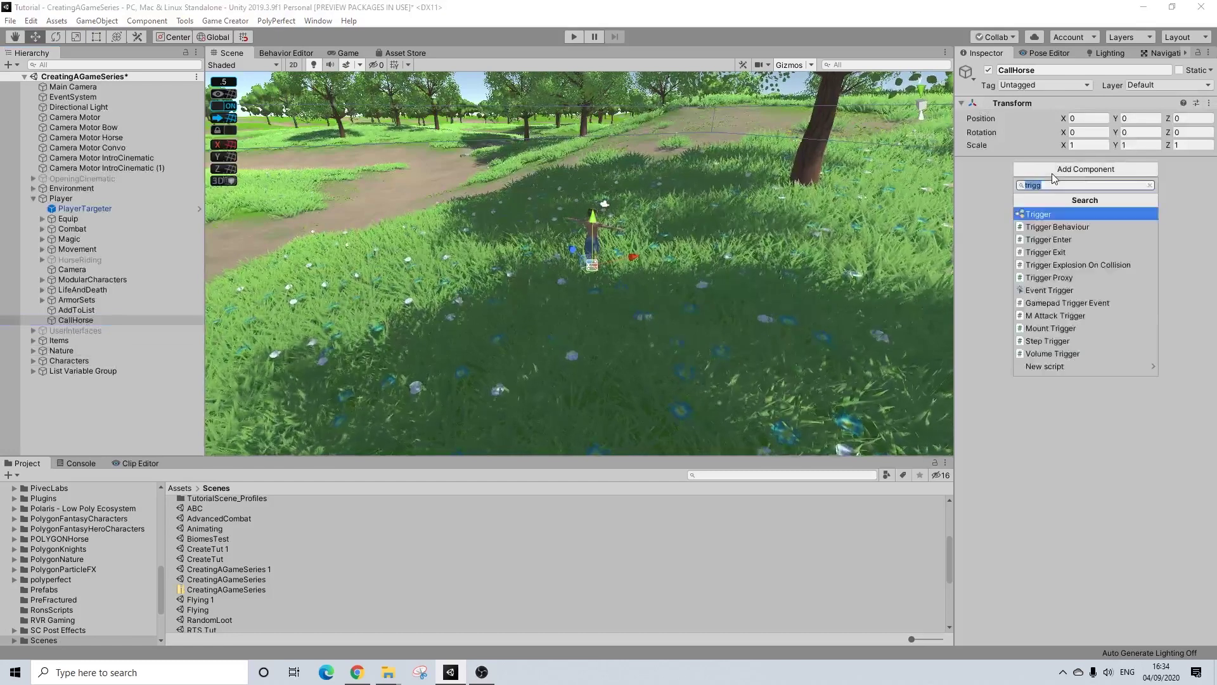
pyautogui.press('Return')
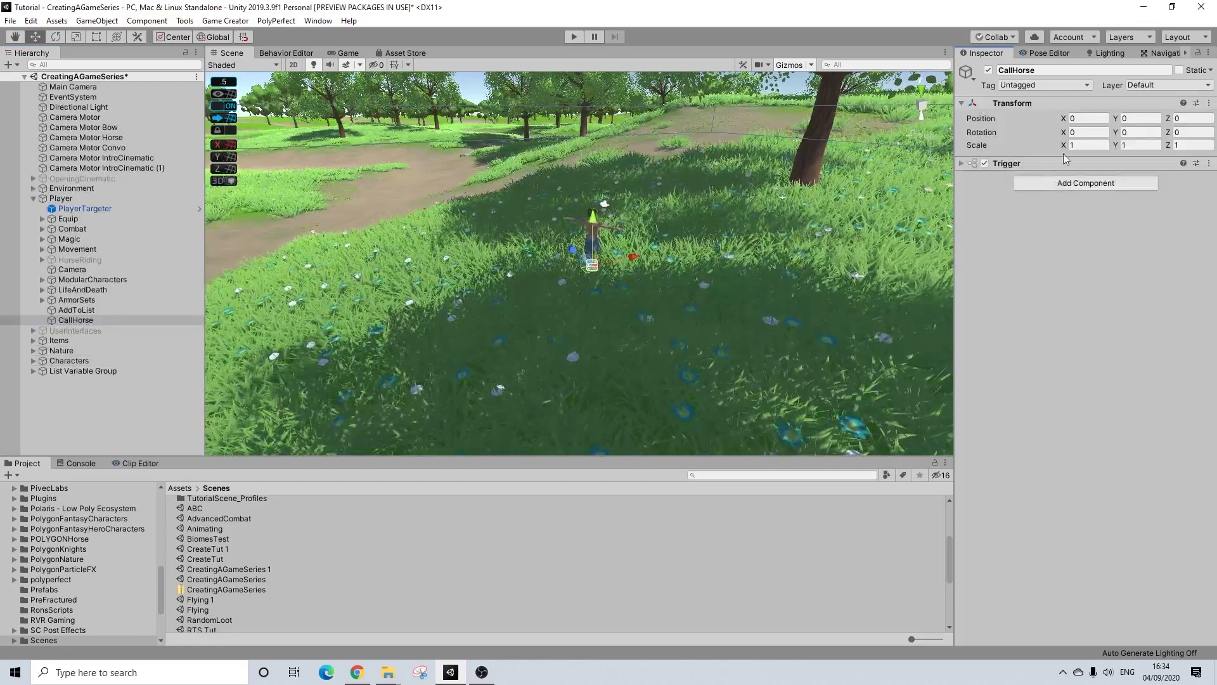
pyautogui.click(1147, 193)
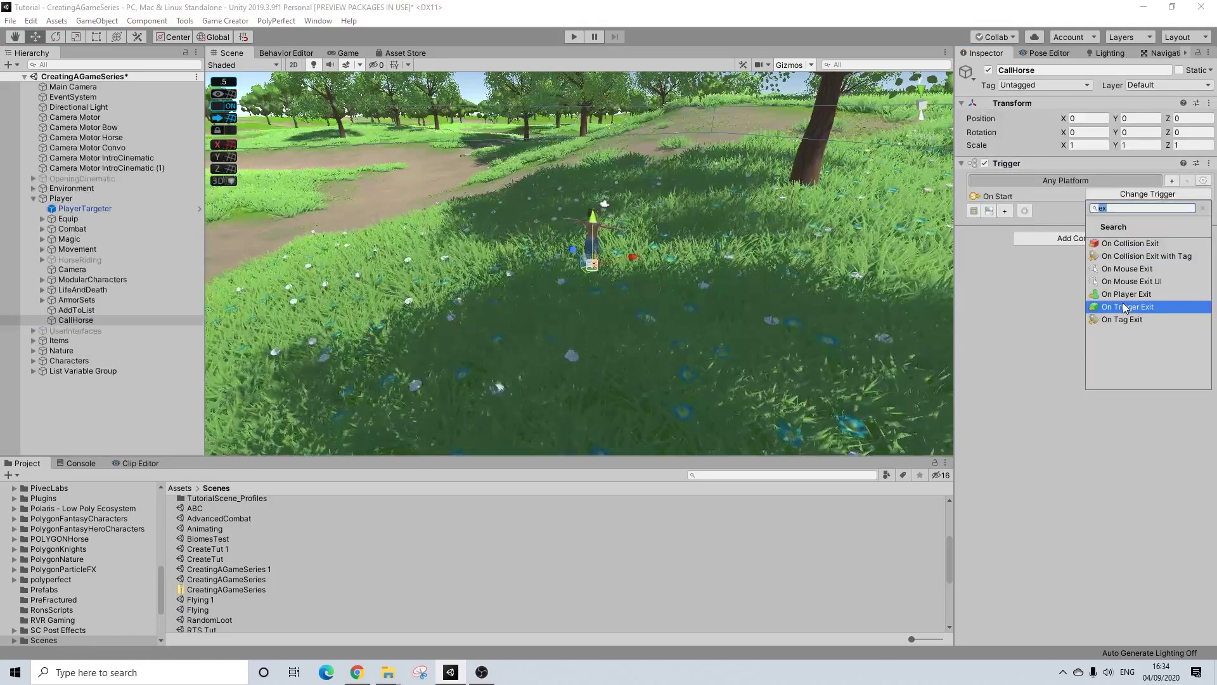
pyautogui.write('key')
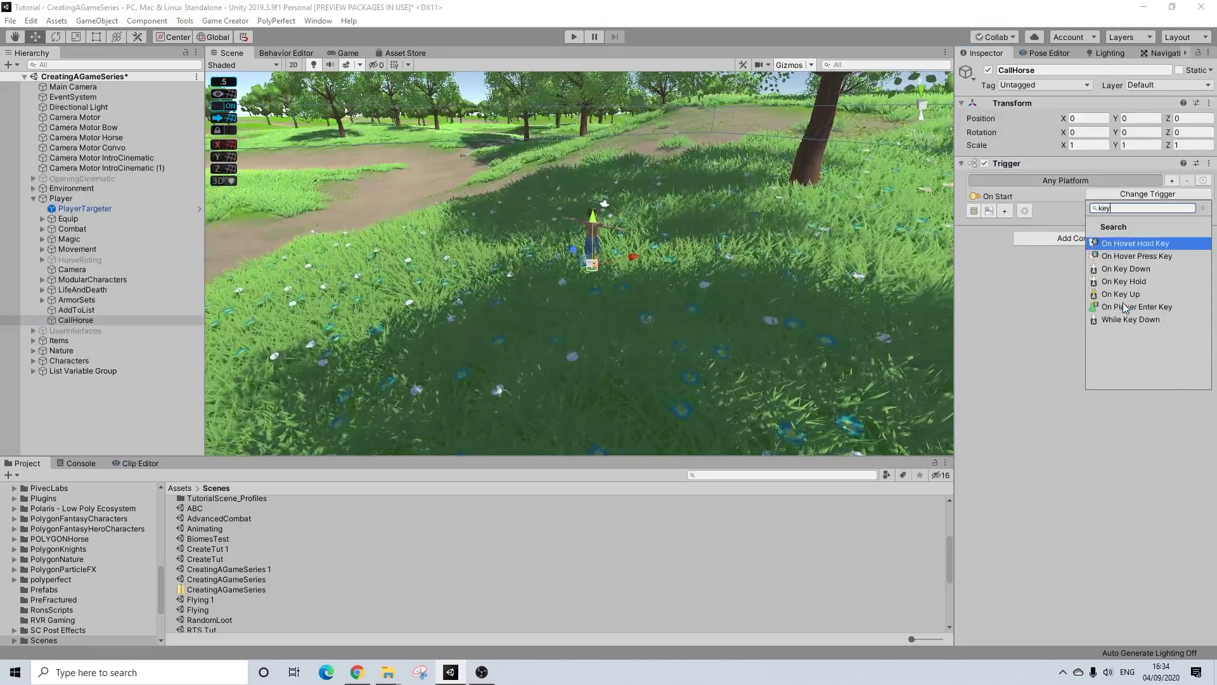
pyautogui.click(1141, 270)
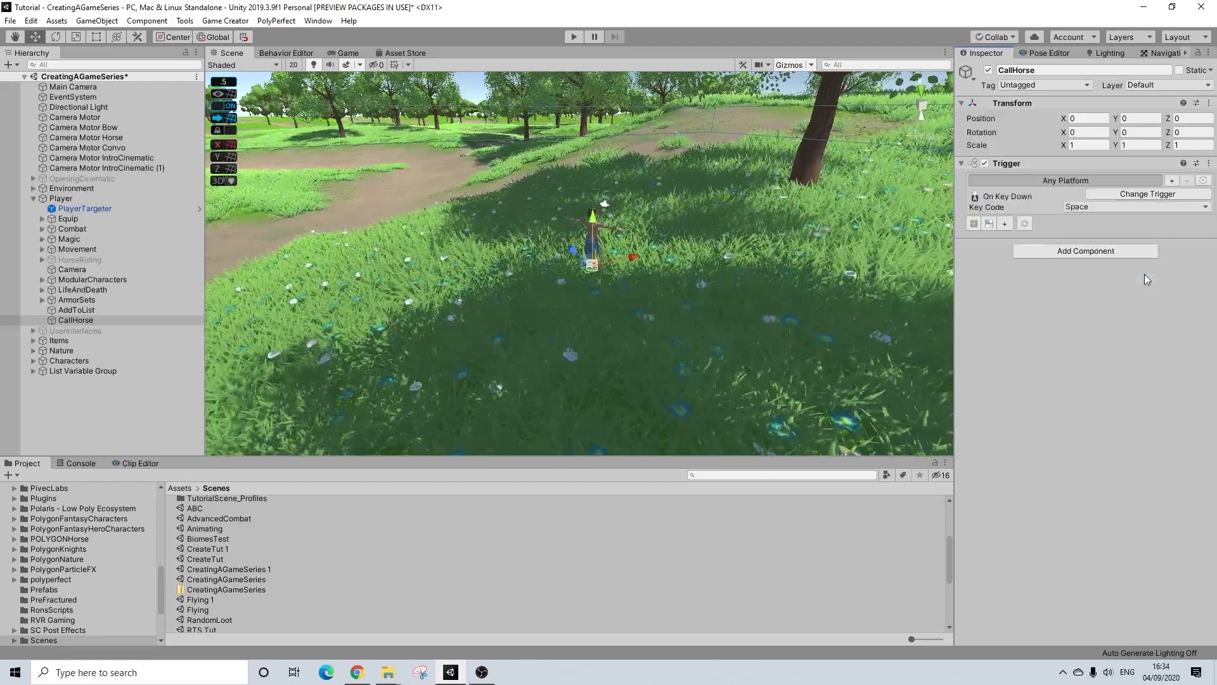
pyautogui.click(1116, 207)
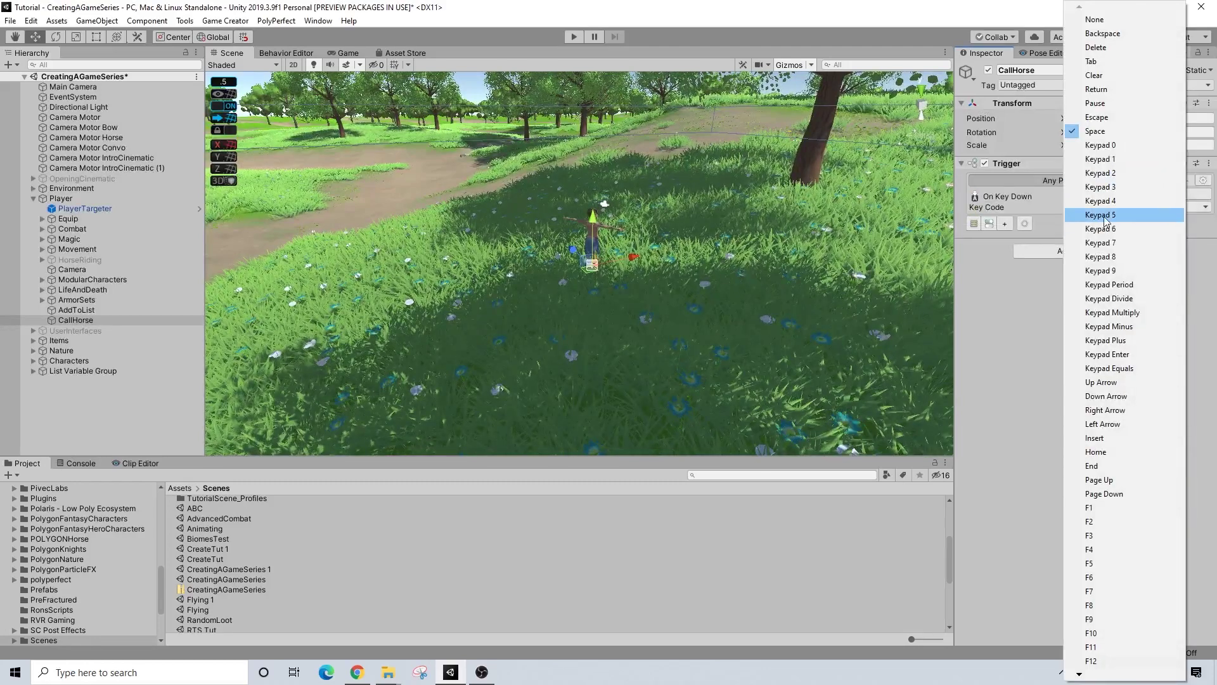
pyautogui.click(1119, 188)
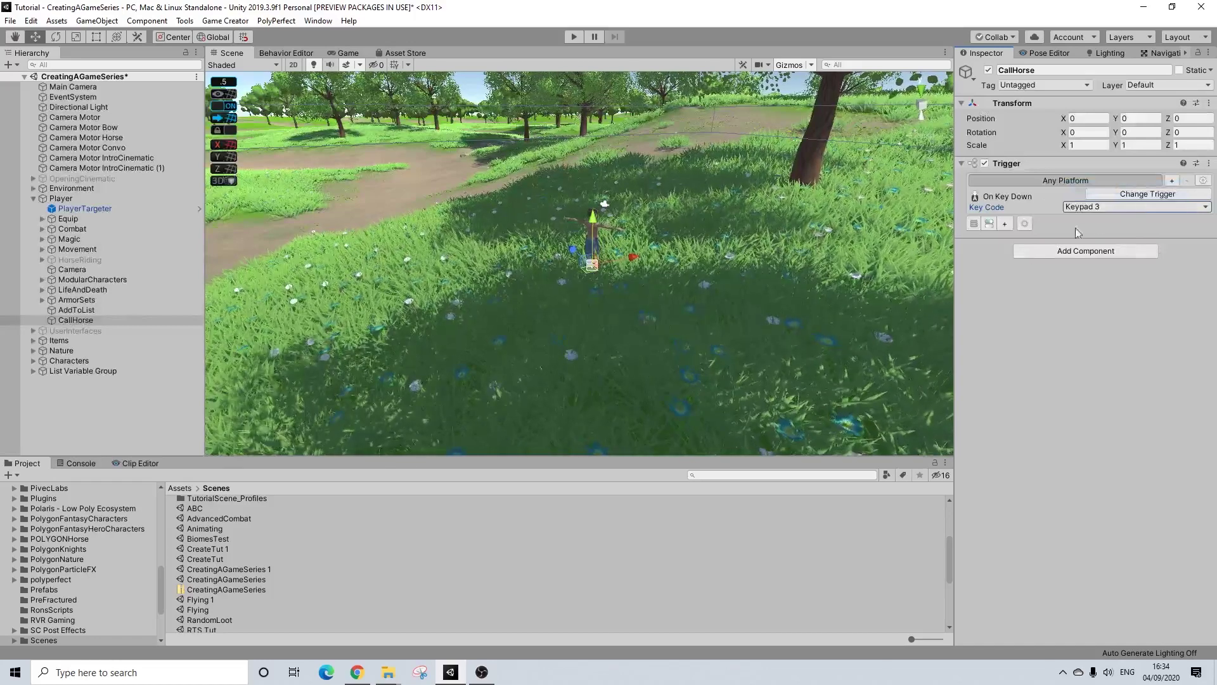
# - Attach a new Conditions object to the CallHorse trigger and add a clause to it
pyautogui.click(991, 223)
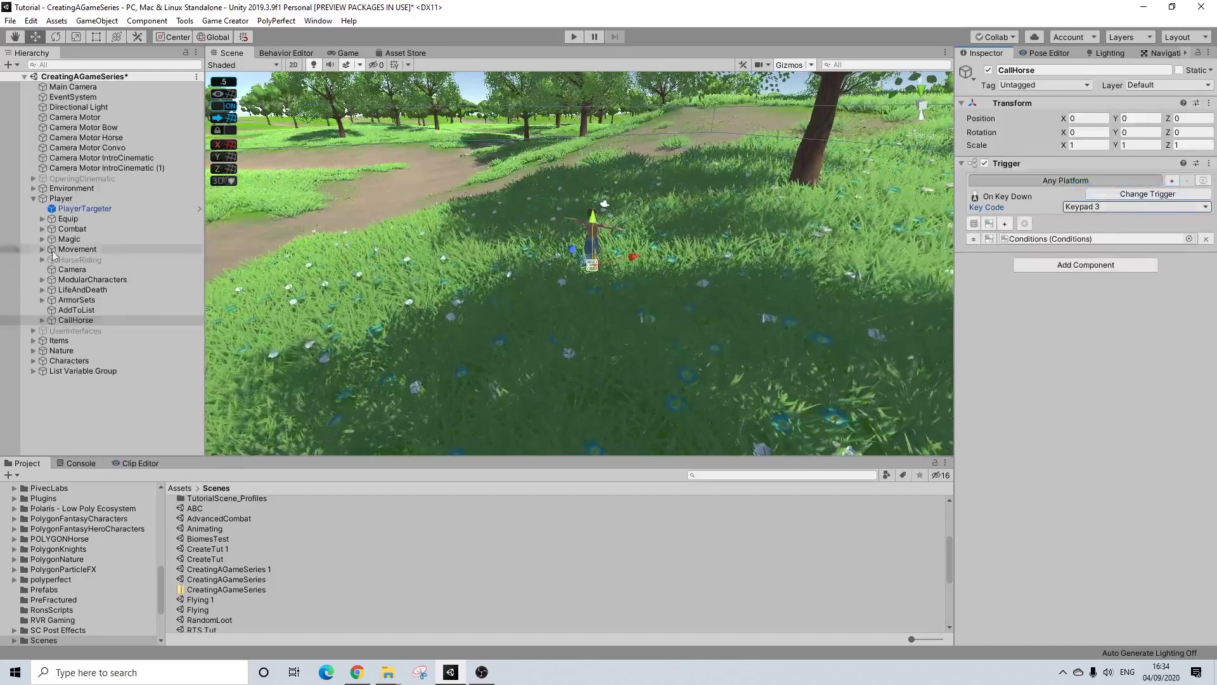
pyautogui.click(42, 320)
pyautogui.click(86, 330)
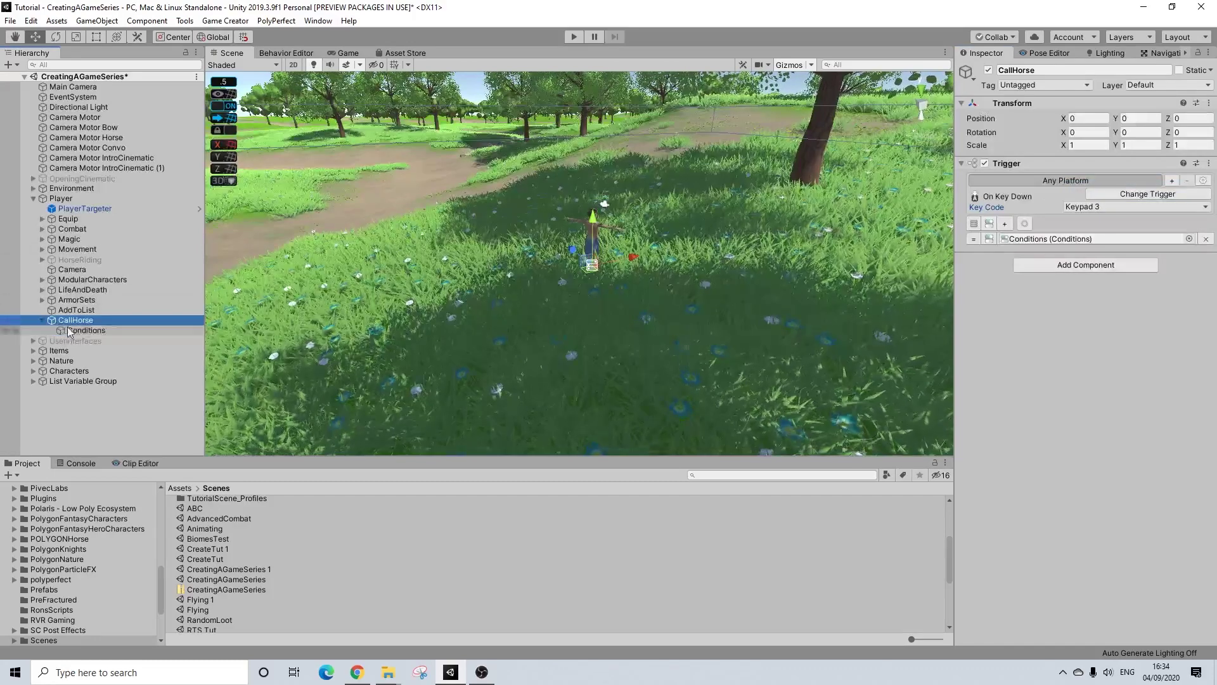
pyautogui.click(1081, 191)
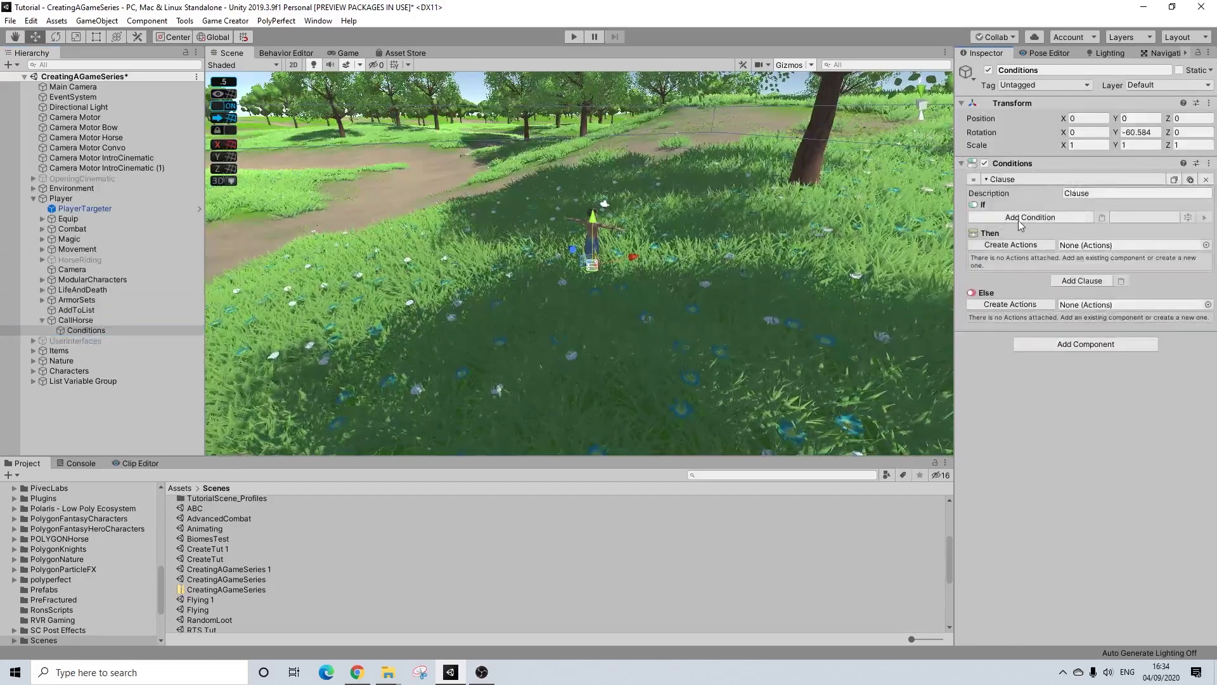
# - Add a condition to the clause that compares the global variable HorseOutOfRange with True
pyautogui.click(1023, 219)
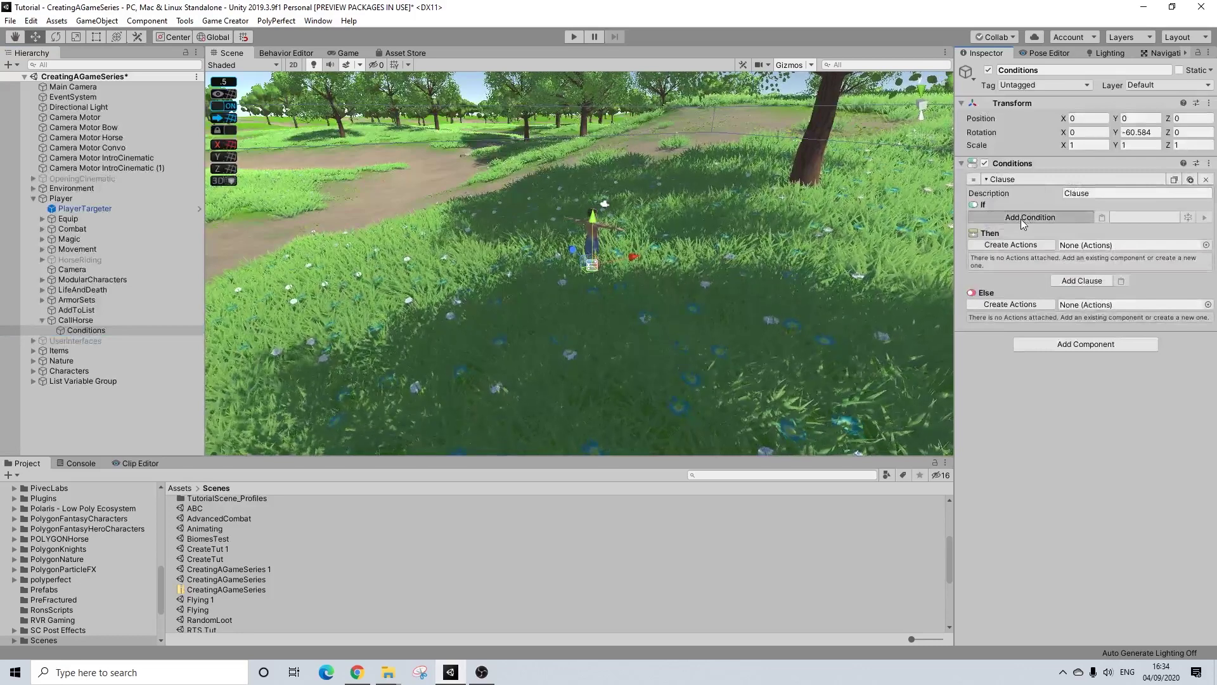
pyautogui.click(1018, 297)
pyautogui.click(1015, 291)
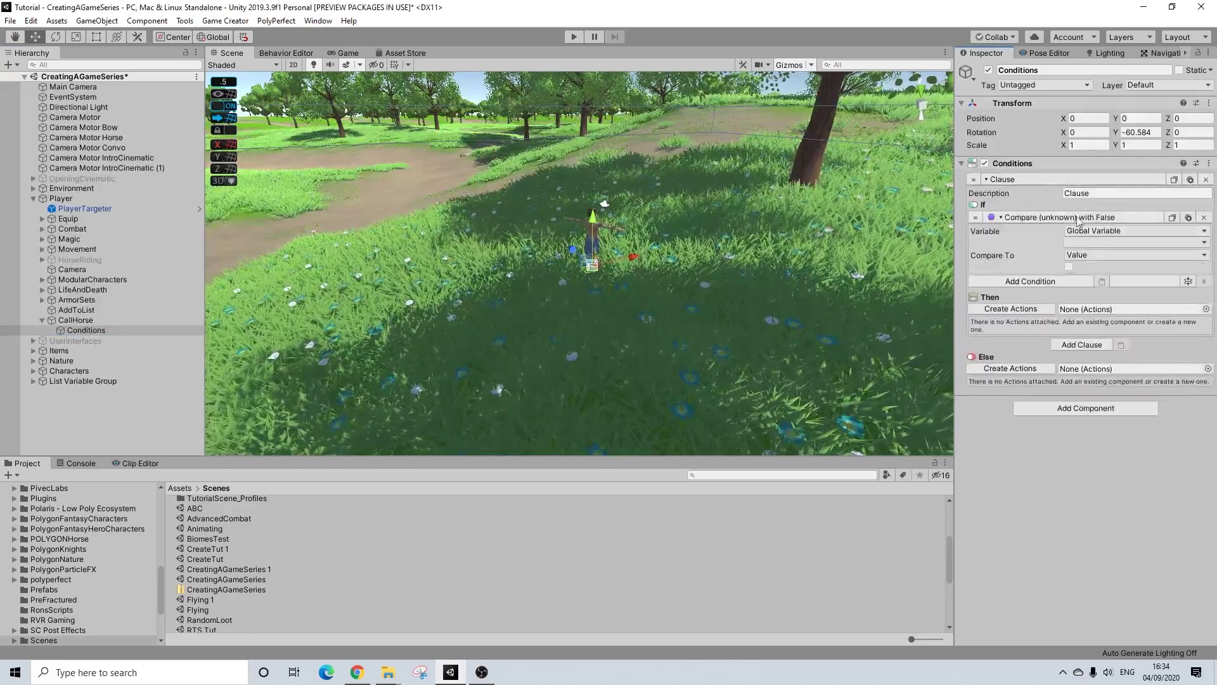
pyautogui.click(1135, 242)
pyautogui.click(1120, 380)
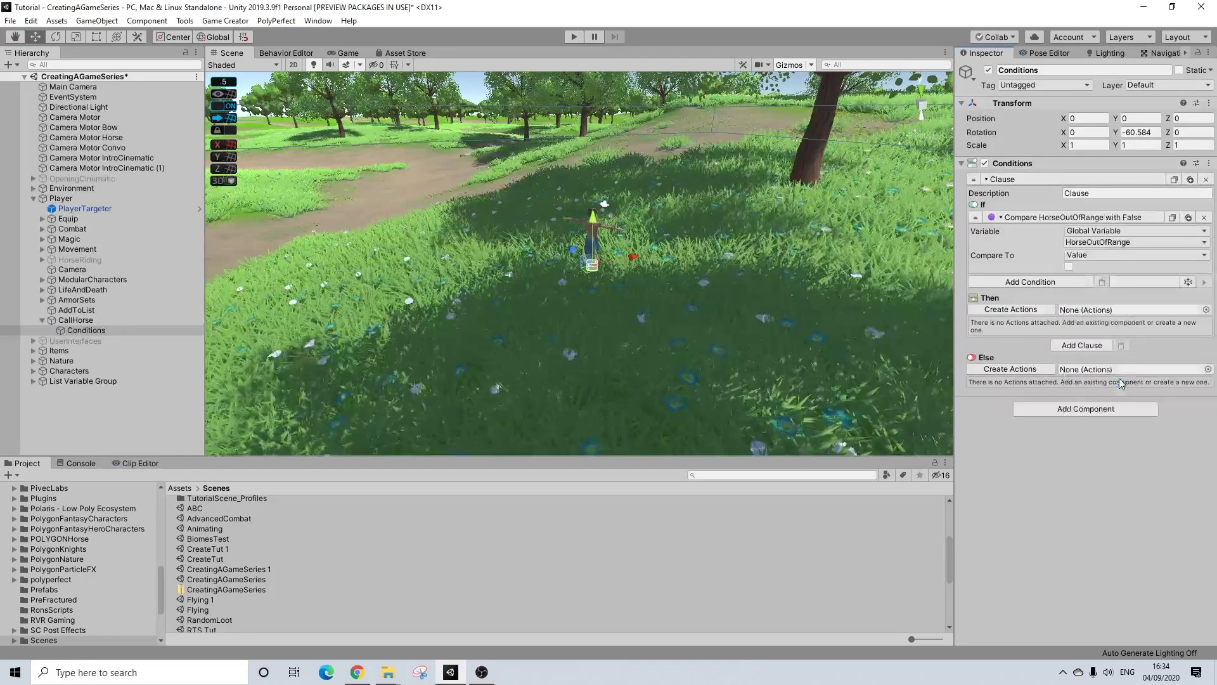
pyautogui.click(1069, 266)
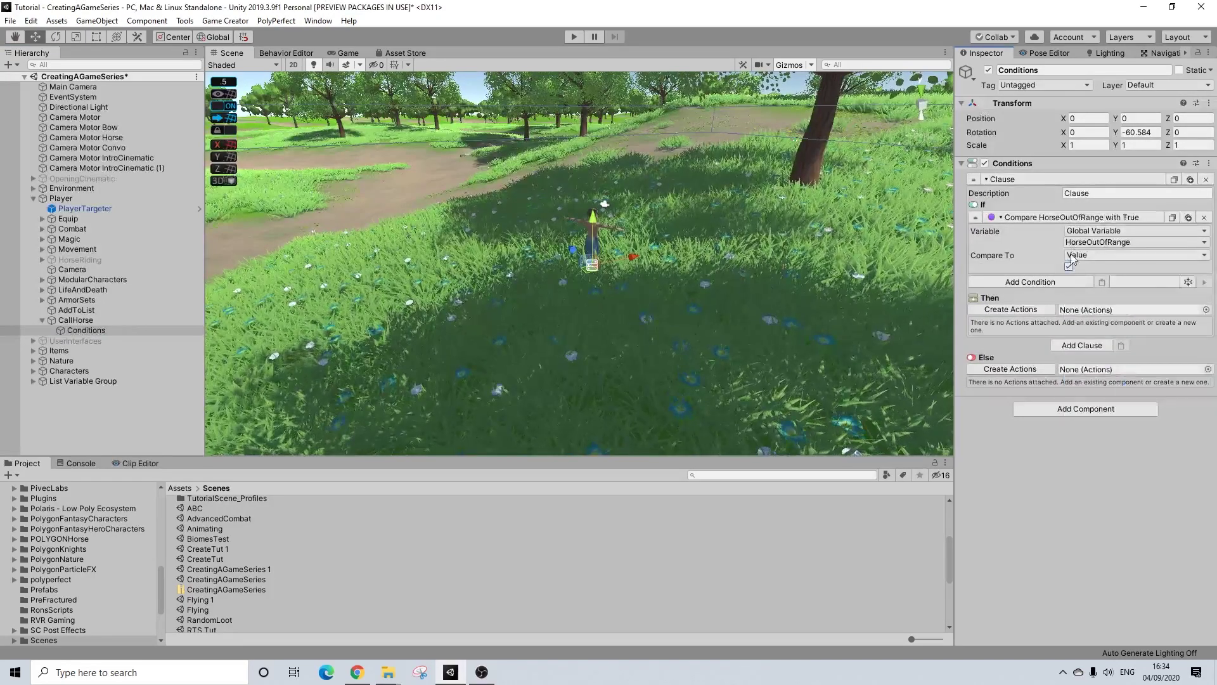
# - Create actions for the clause's Then branch and add a Character State action
pyautogui.click(1010, 310)
pyautogui.click(1028, 324)
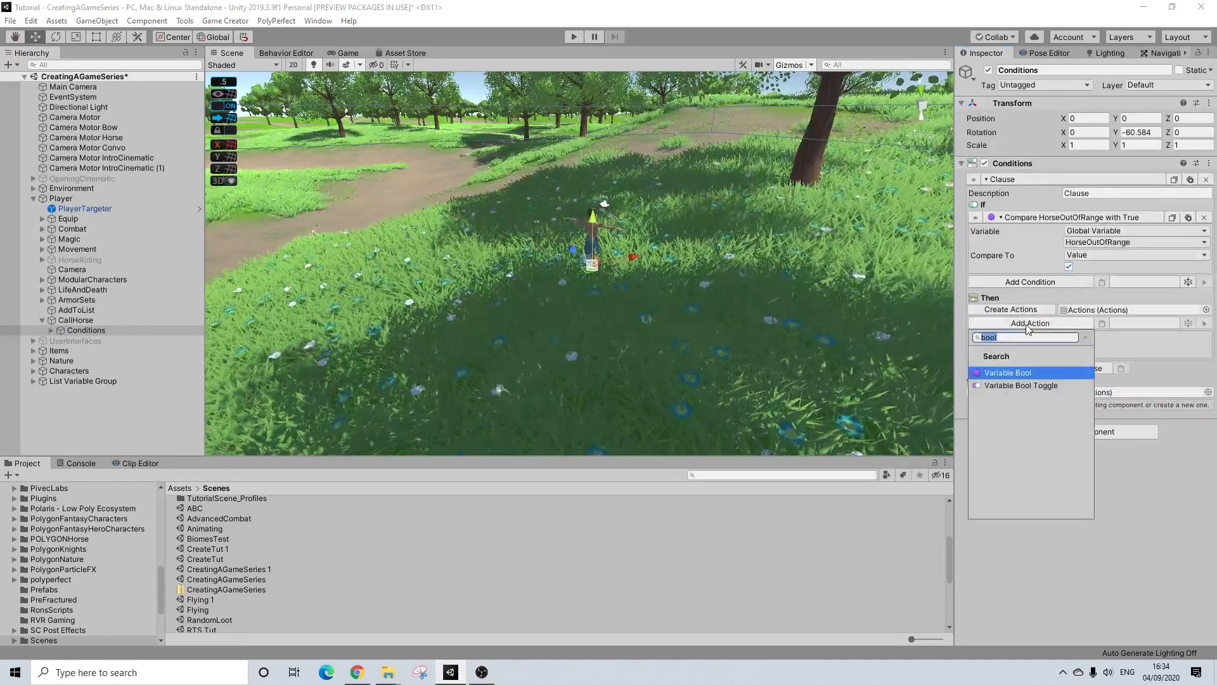
pyautogui.write('state')
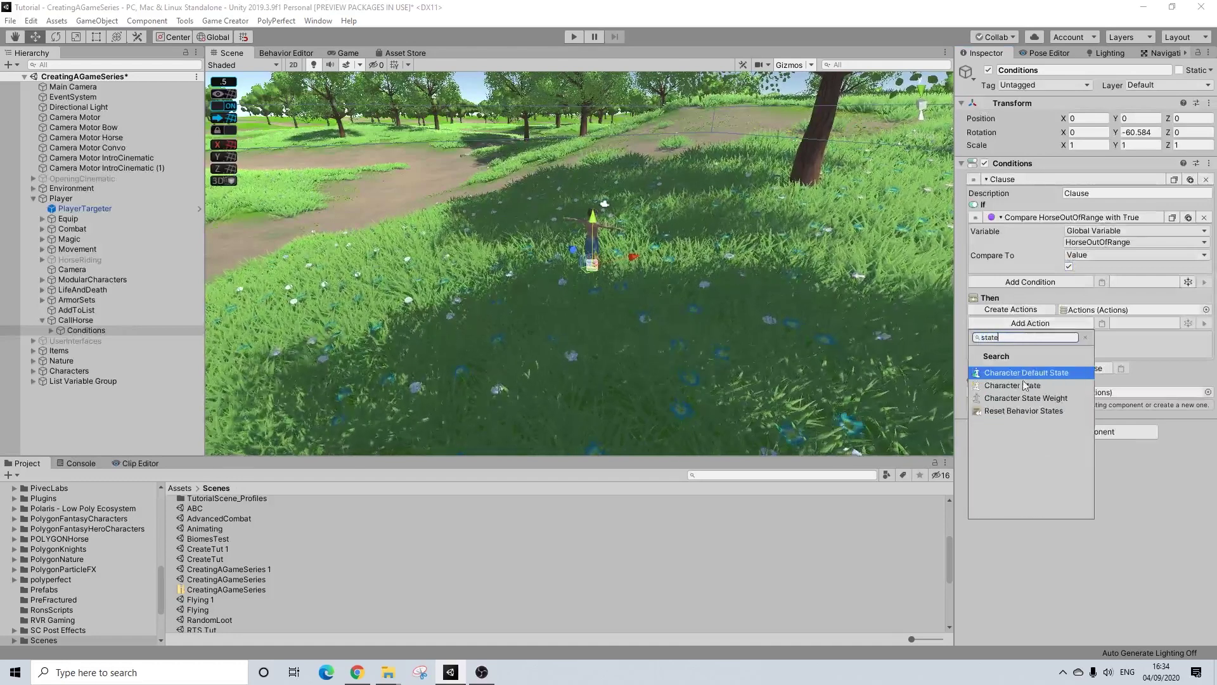
pyautogui.click(1025, 384)
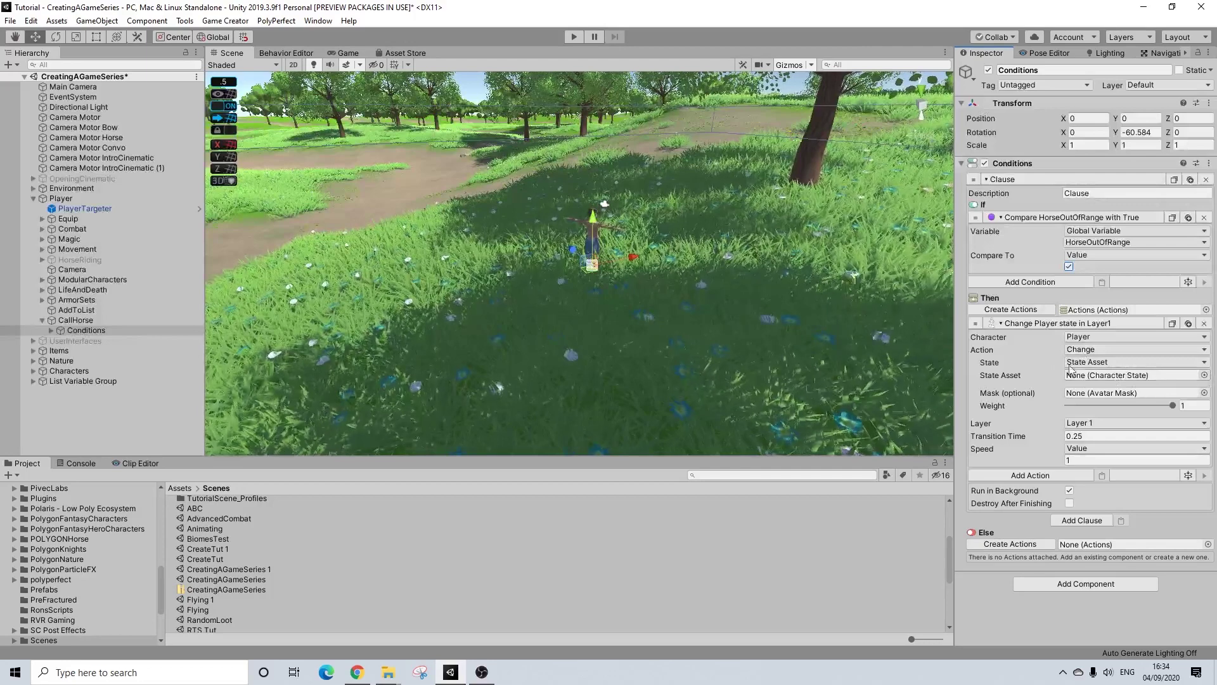
# - Open the Animations folder in the project assets
pyautogui.scroll(10, 44, 545)
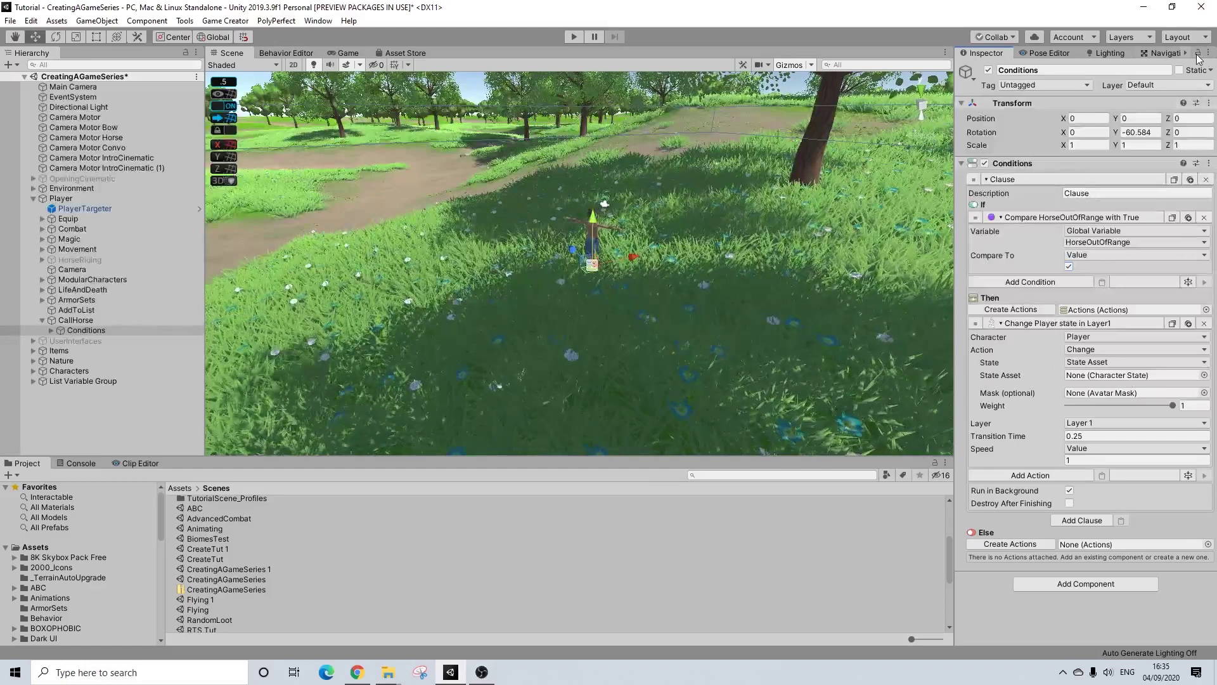
pyautogui.click(59, 598)
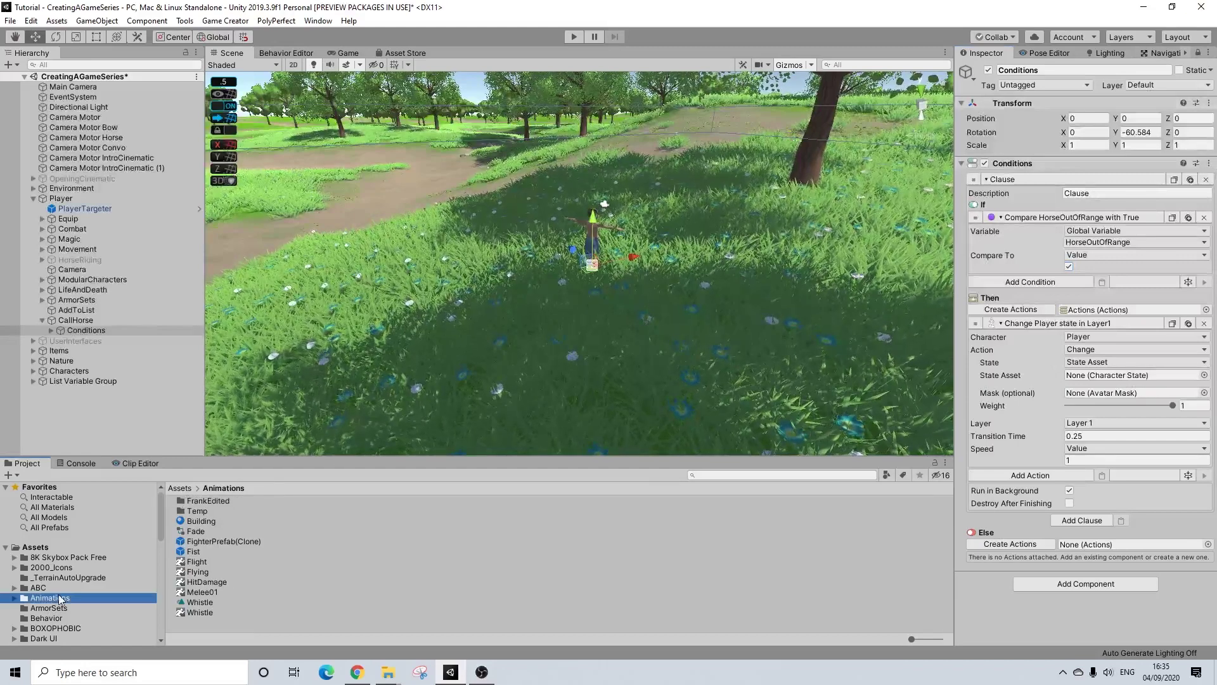
pyautogui.rightClick(203, 626)
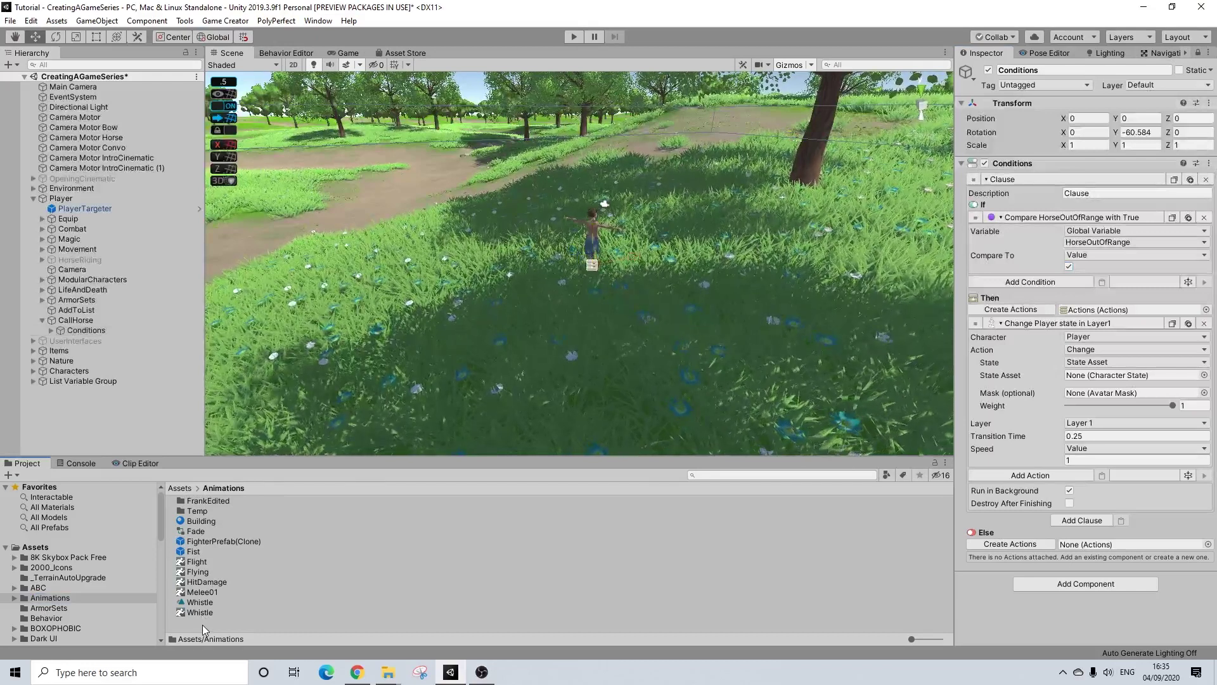
pyautogui.moveTo(382, 289)
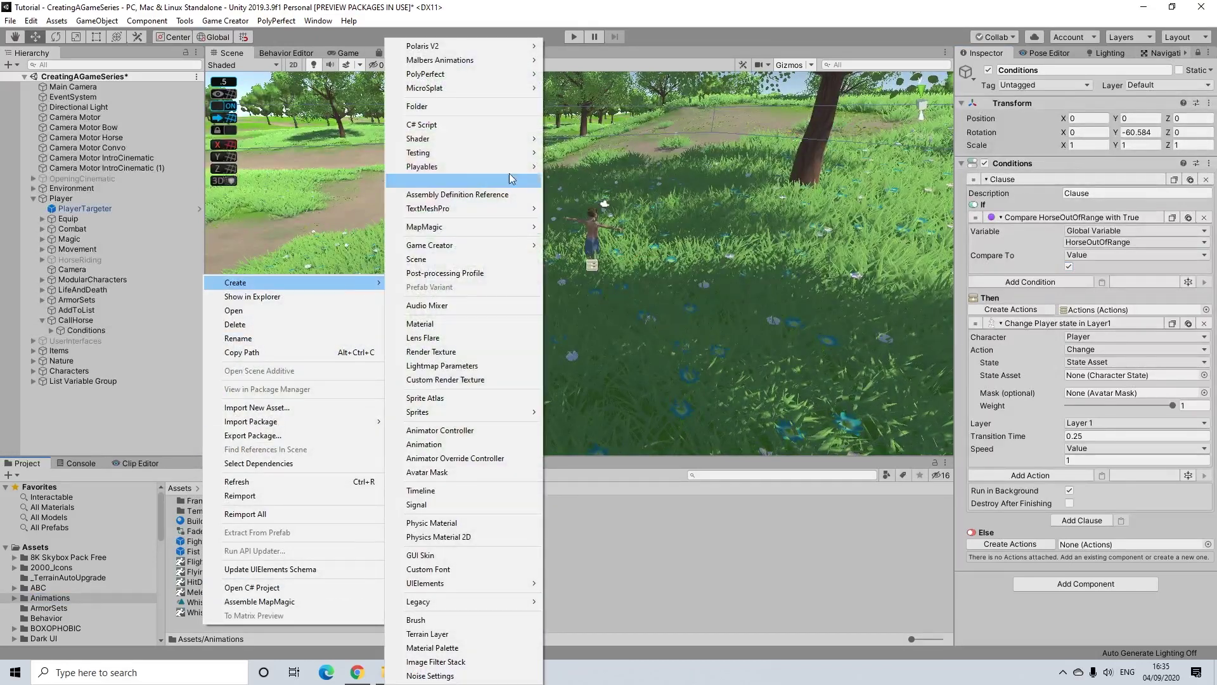
pyautogui.moveTo(517, 245)
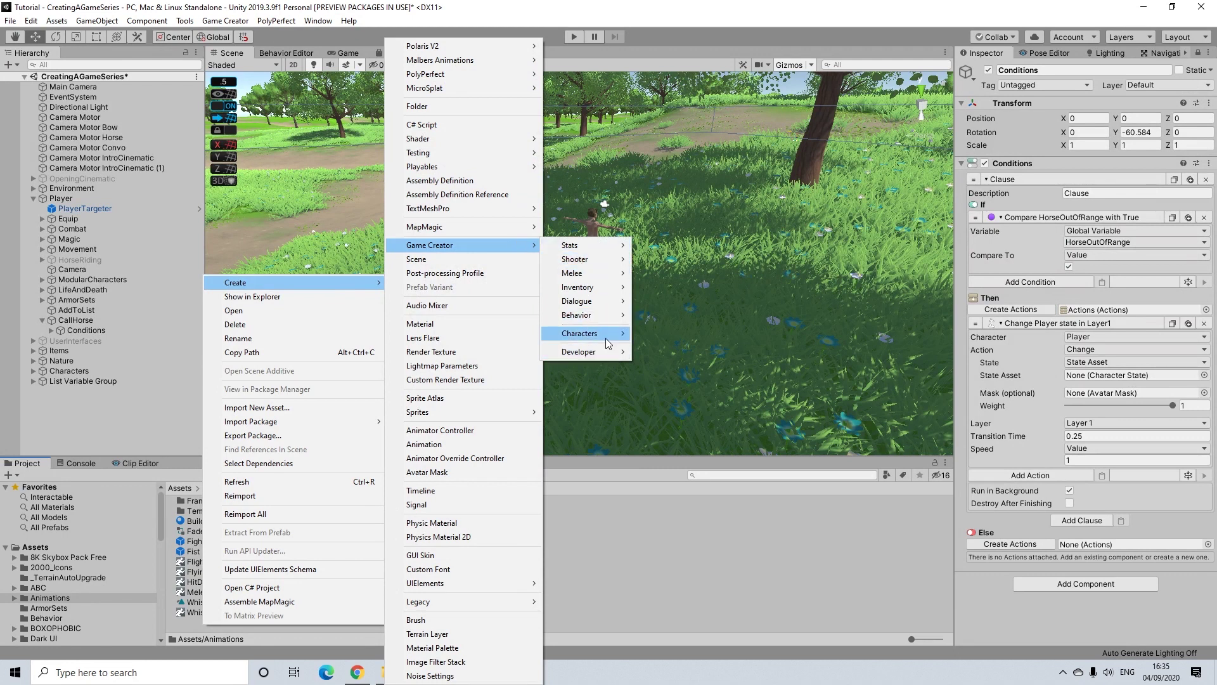
pyautogui.moveTo(613, 340)
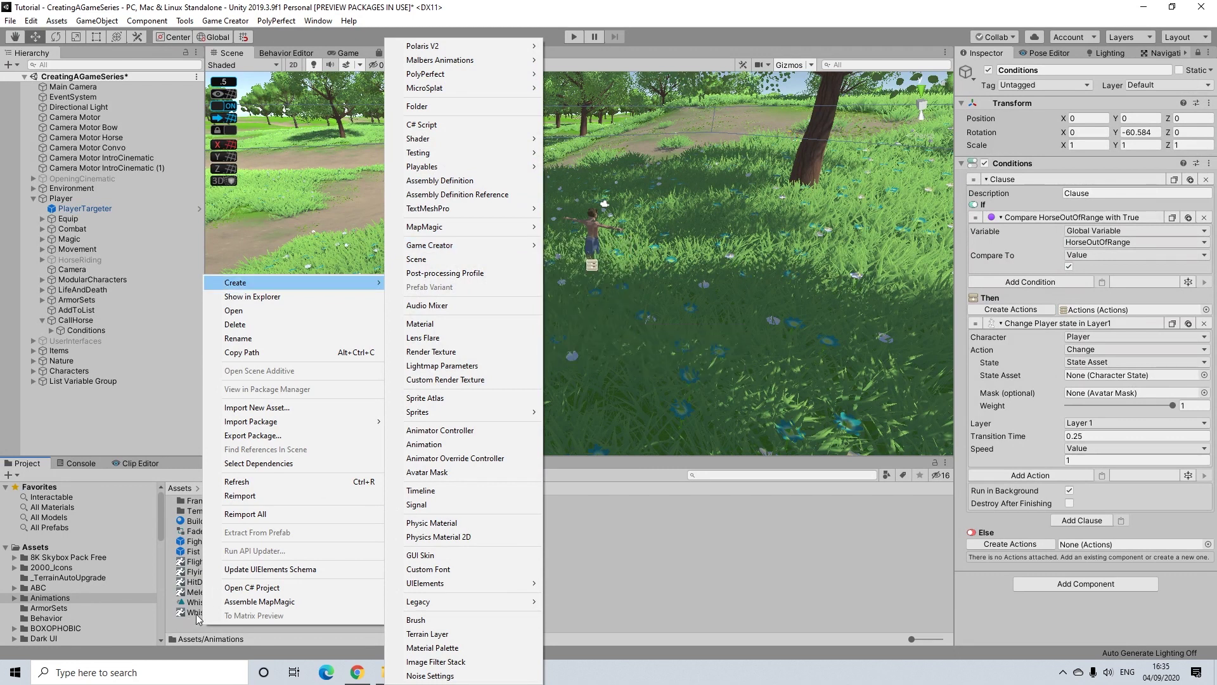
# - Assign the Whistle character state from the Animations folder as the state asset of the player's Character State action
pyautogui.click(195, 616)
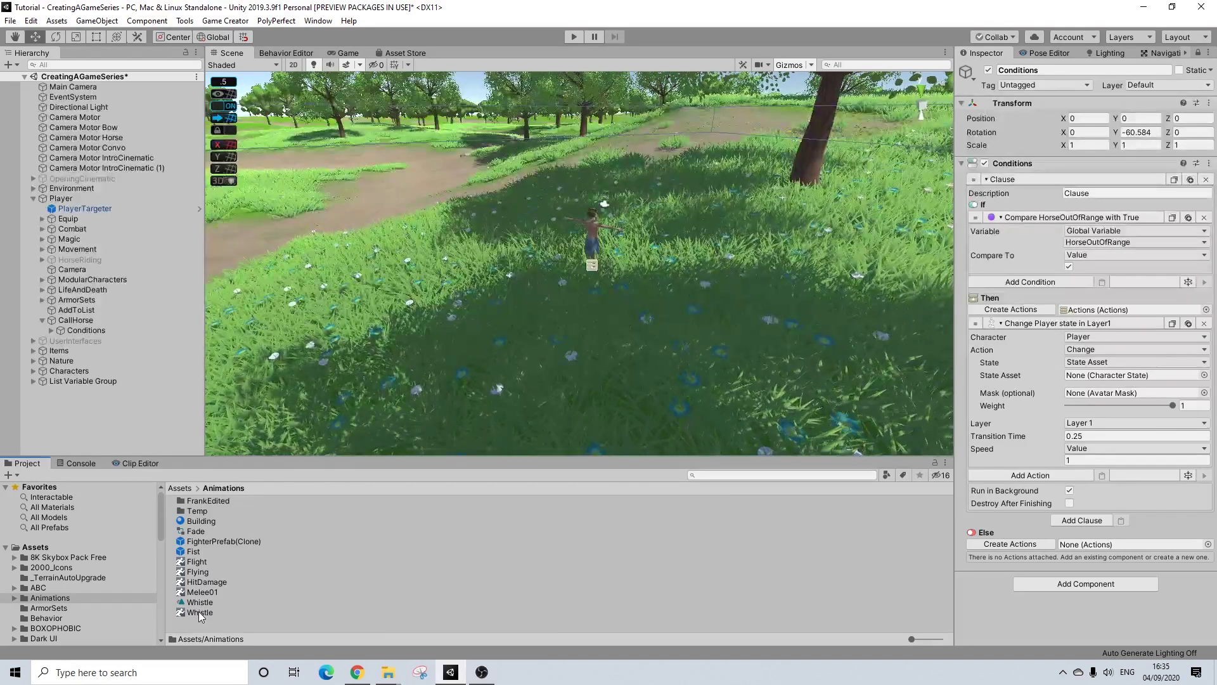
pyautogui.moveTo(196, 614); pyautogui.dragTo(1125, 376)
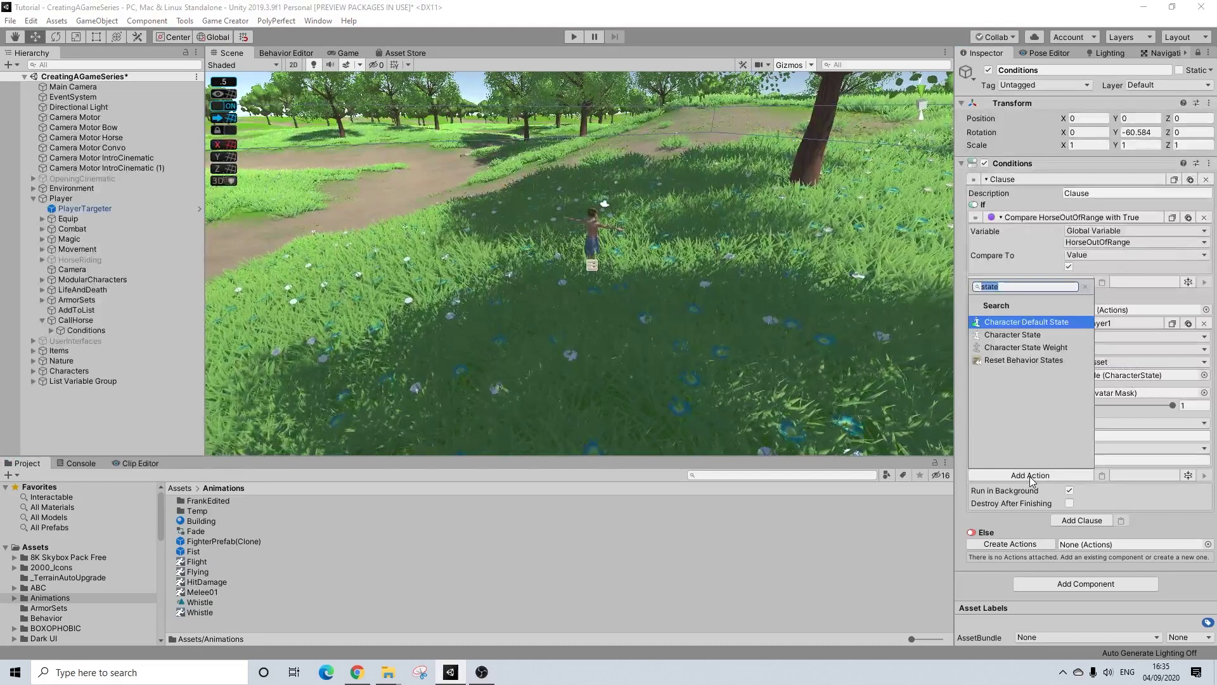
# - Add a Wait action of 1.8 seconds after the Character State action
pyautogui.write('wait')
pyautogui.press('Return')
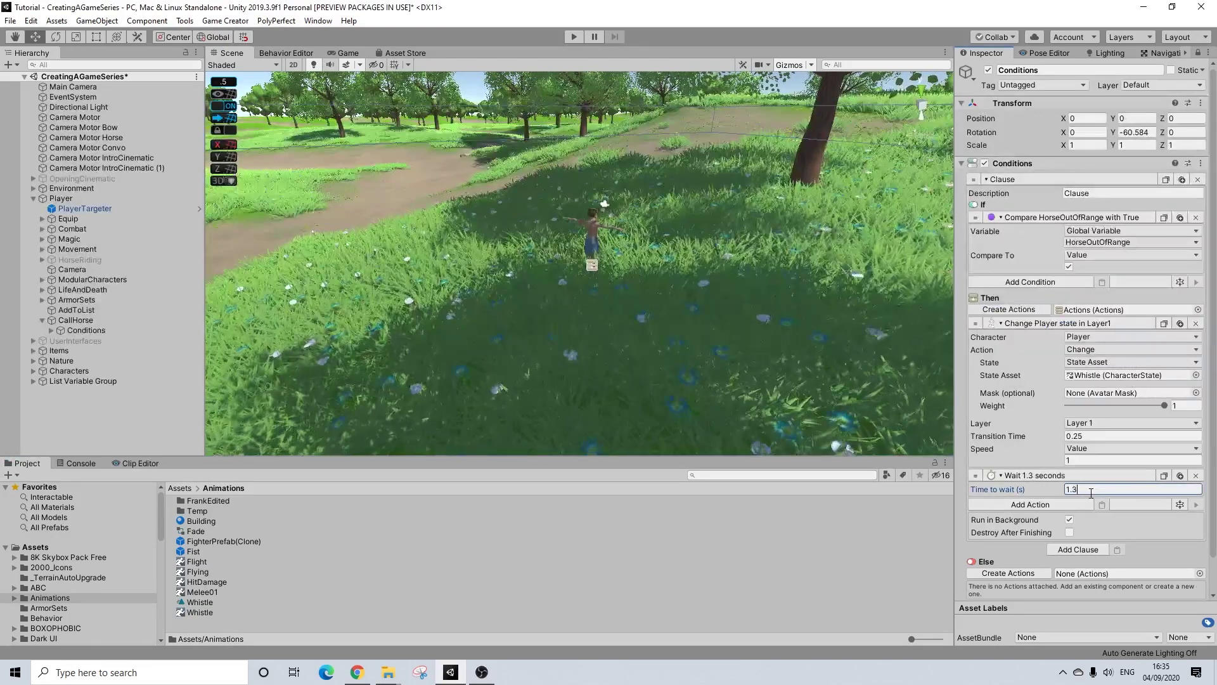
pyautogui.write('1.3')
pyautogui.press('BackSpace')
pyautogui.write('8')
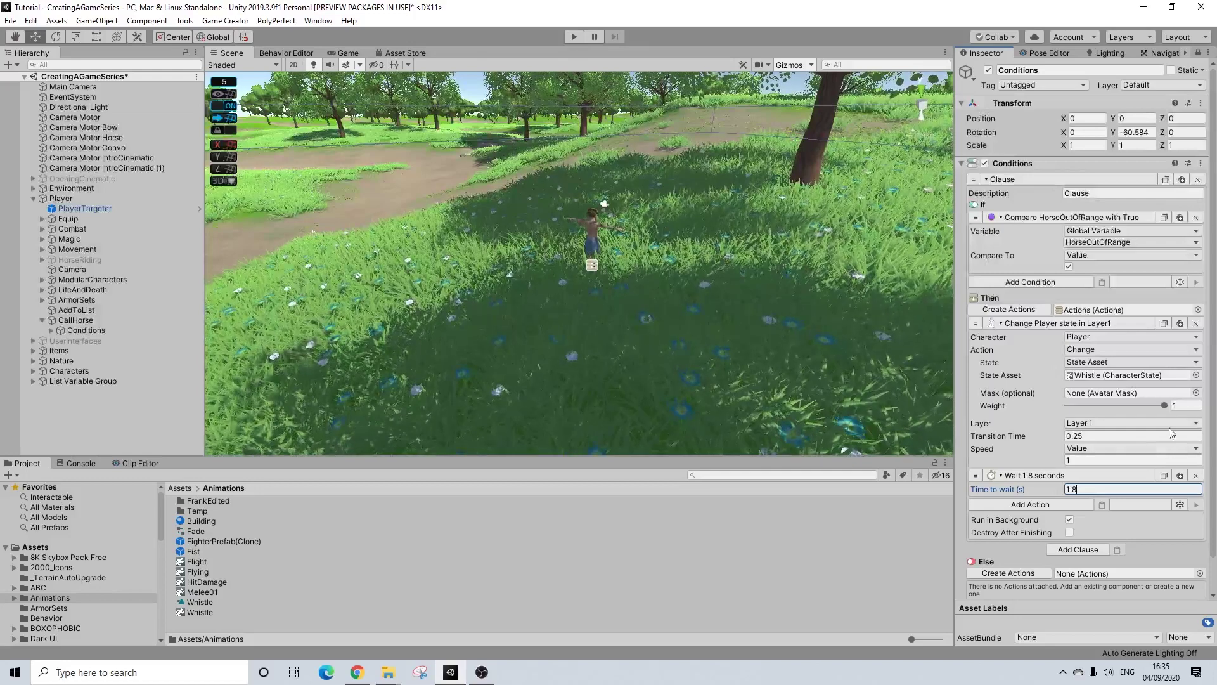
# - Add a second Character State action that resets the player's state in Layer 1, and collapse the three actions
pyautogui.click(1102, 507)
pyautogui.click(1076, 534)
pyautogui.click(1081, 552)
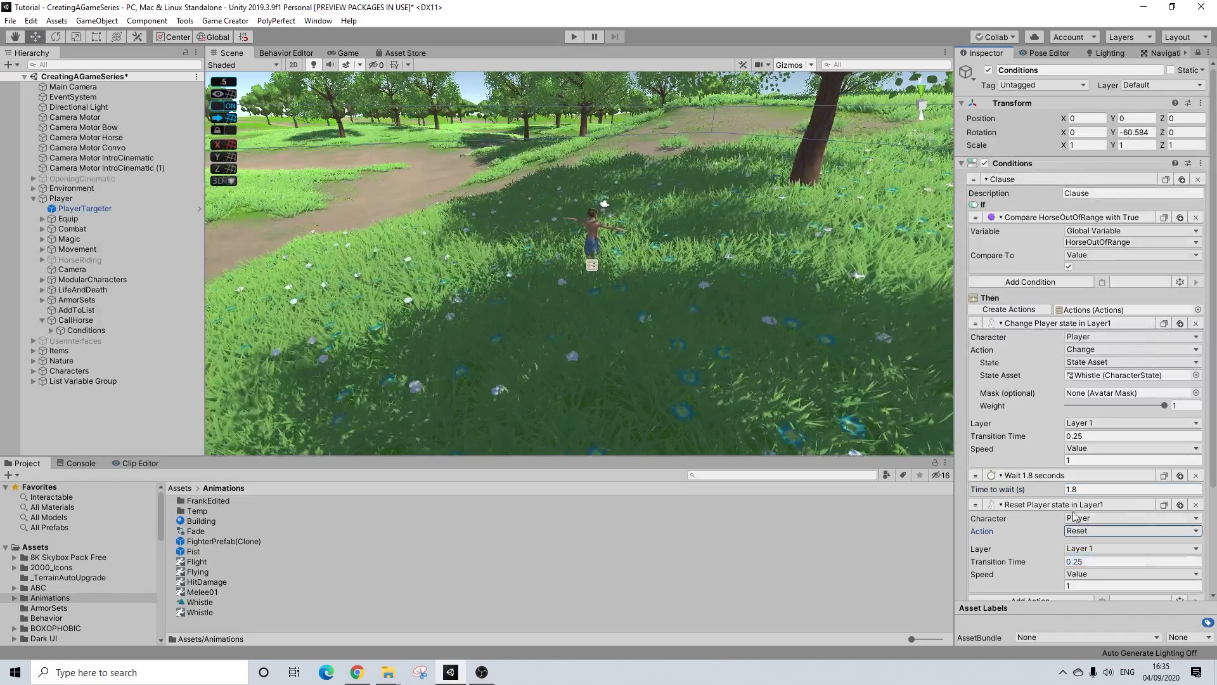
pyautogui.click(1034, 504)
pyautogui.click(1032, 479)
pyautogui.click(1046, 323)
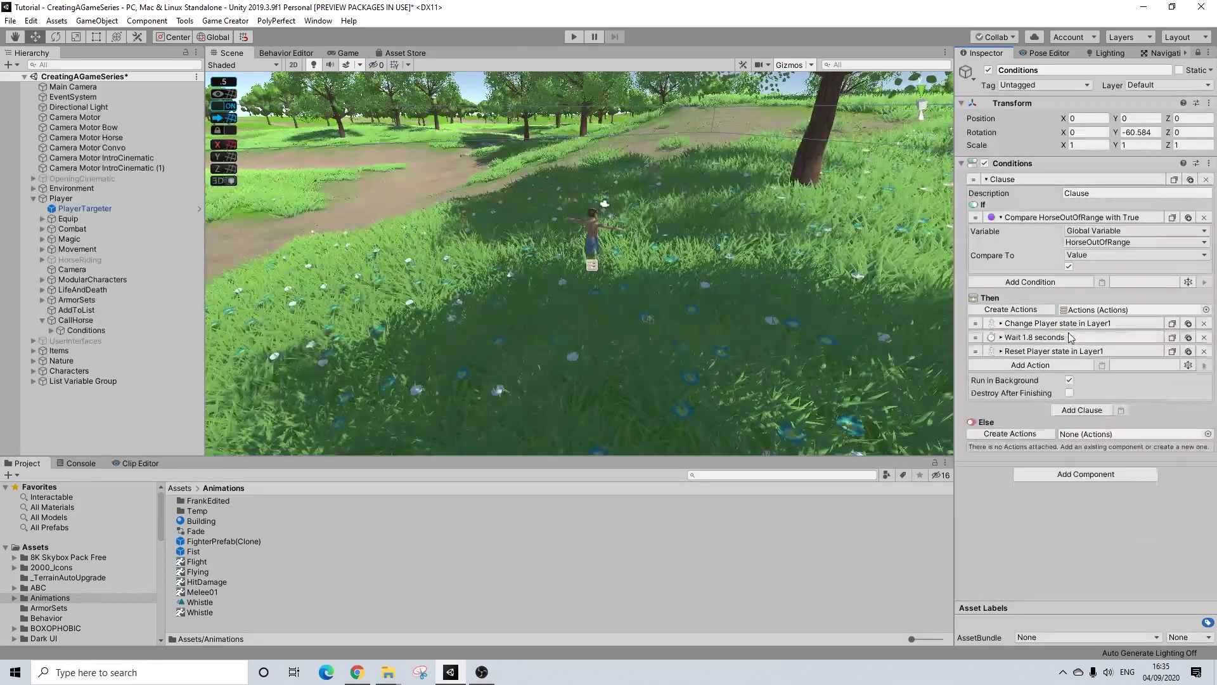
pyautogui.click(1034, 366)
pyautogui.write('tran')
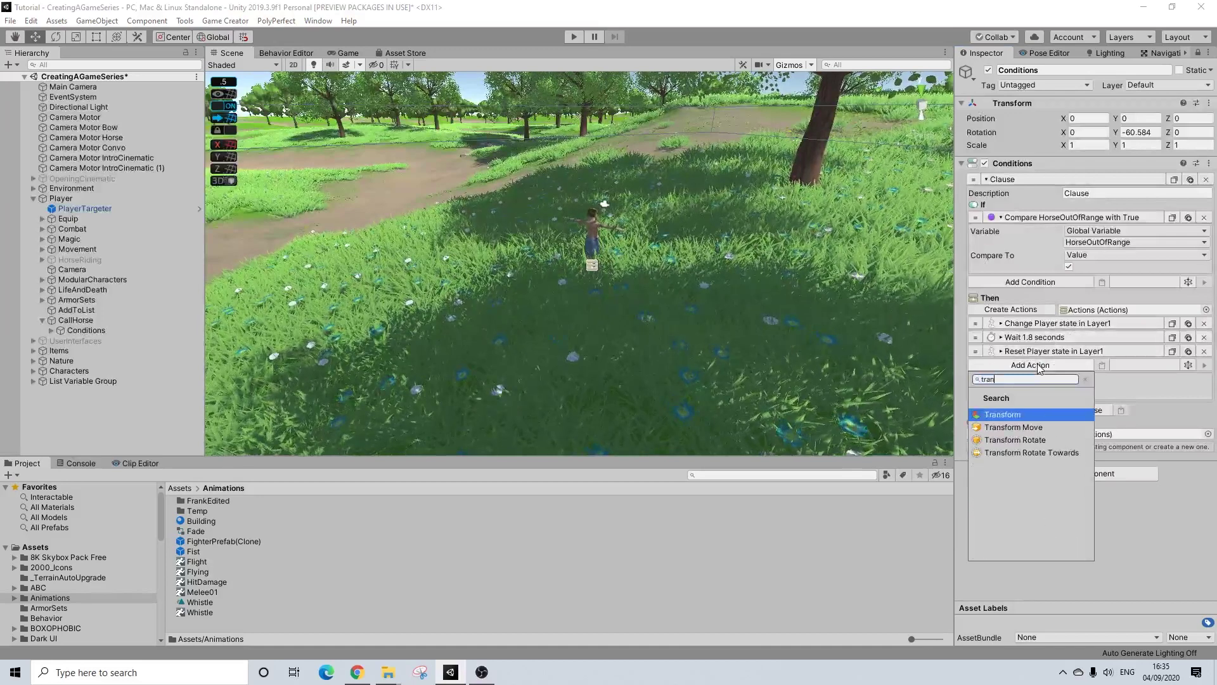
pyautogui.click(1017, 416)
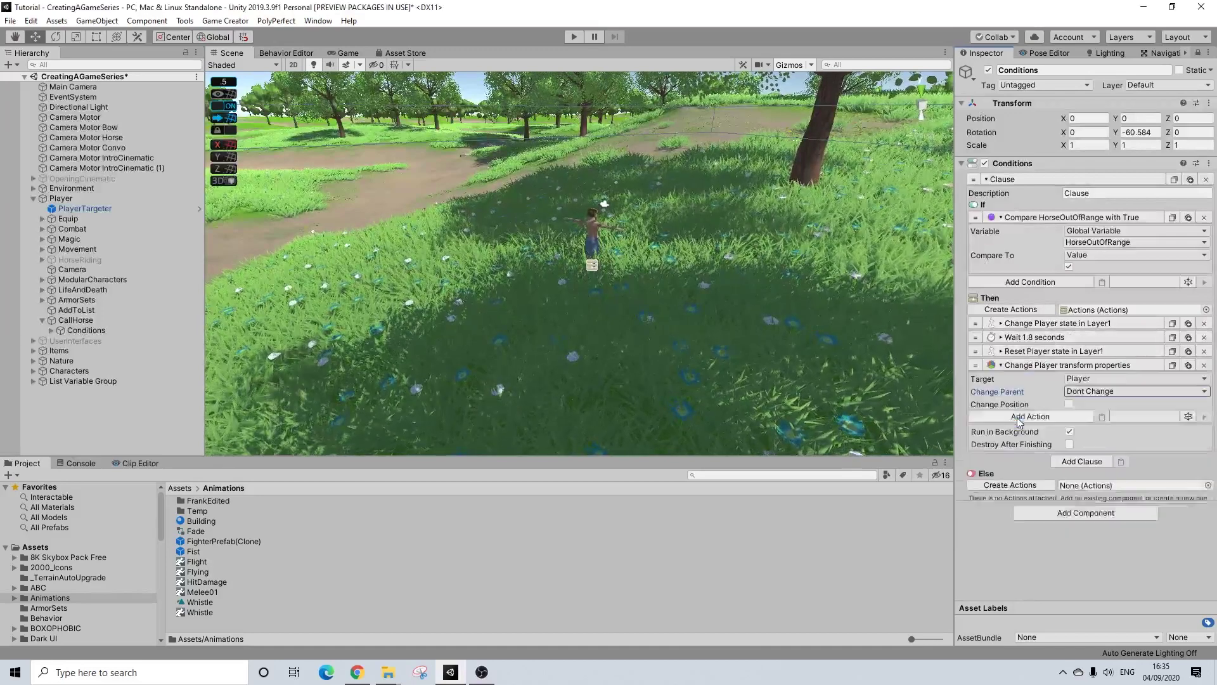
pyautogui.click(1206, 367)
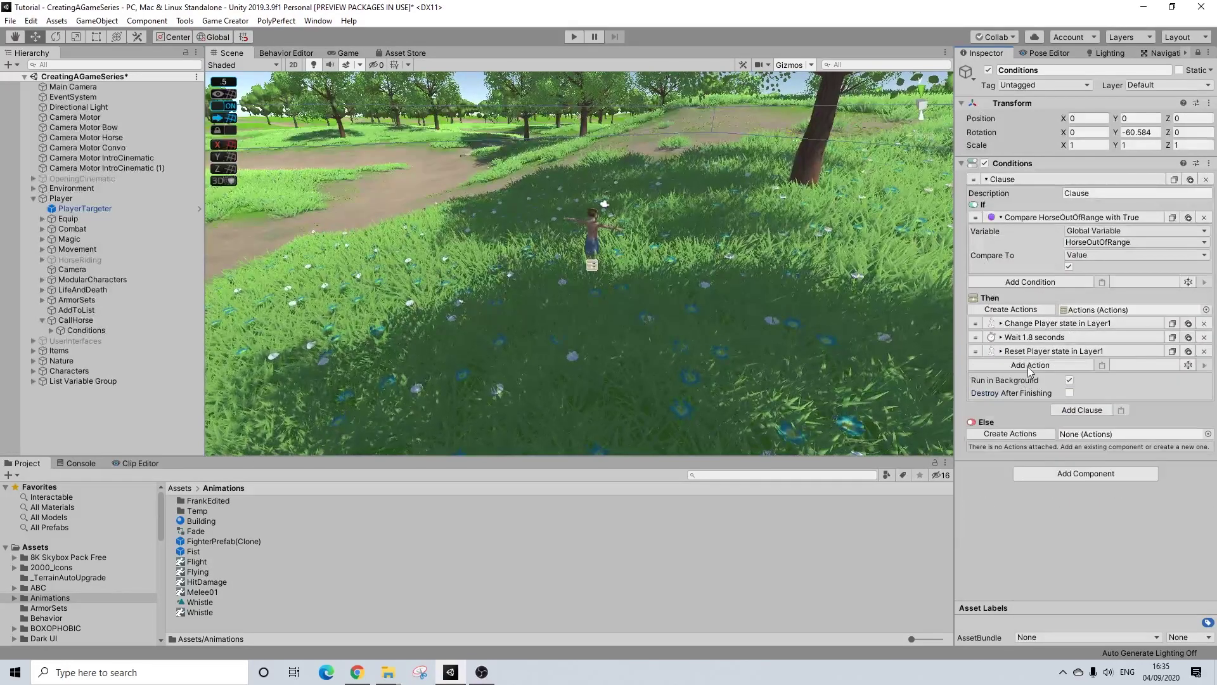
# - Add a Transform Move action and set its target to the game object Polygon Horse HAP4 from the Characters group
pyautogui.click(1028, 366)
pyautogui.click(1027, 427)
pyautogui.click(1129, 378)
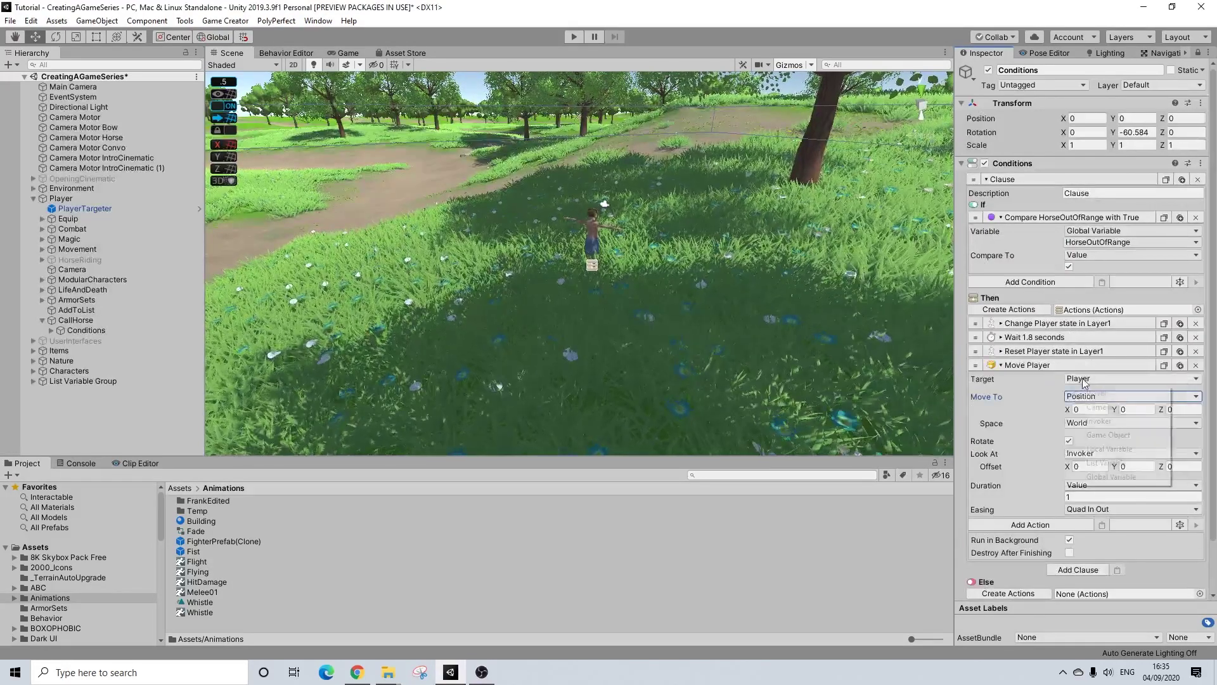
pyautogui.click(1094, 436)
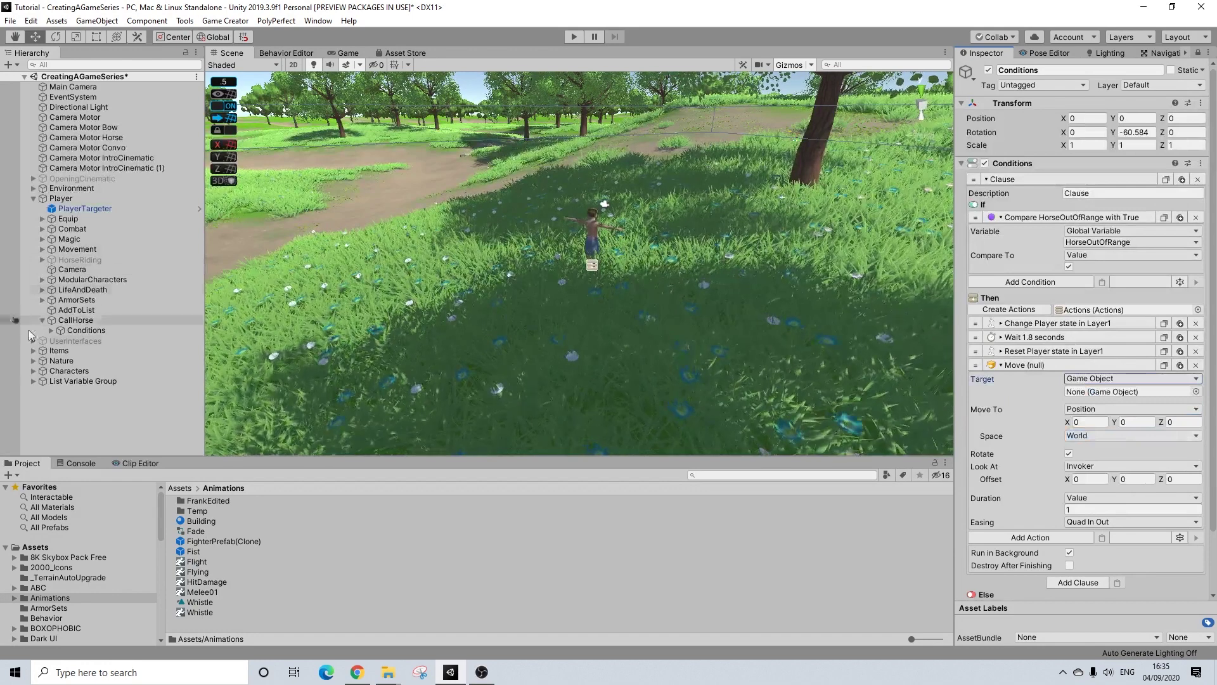
pyautogui.click(34, 371)
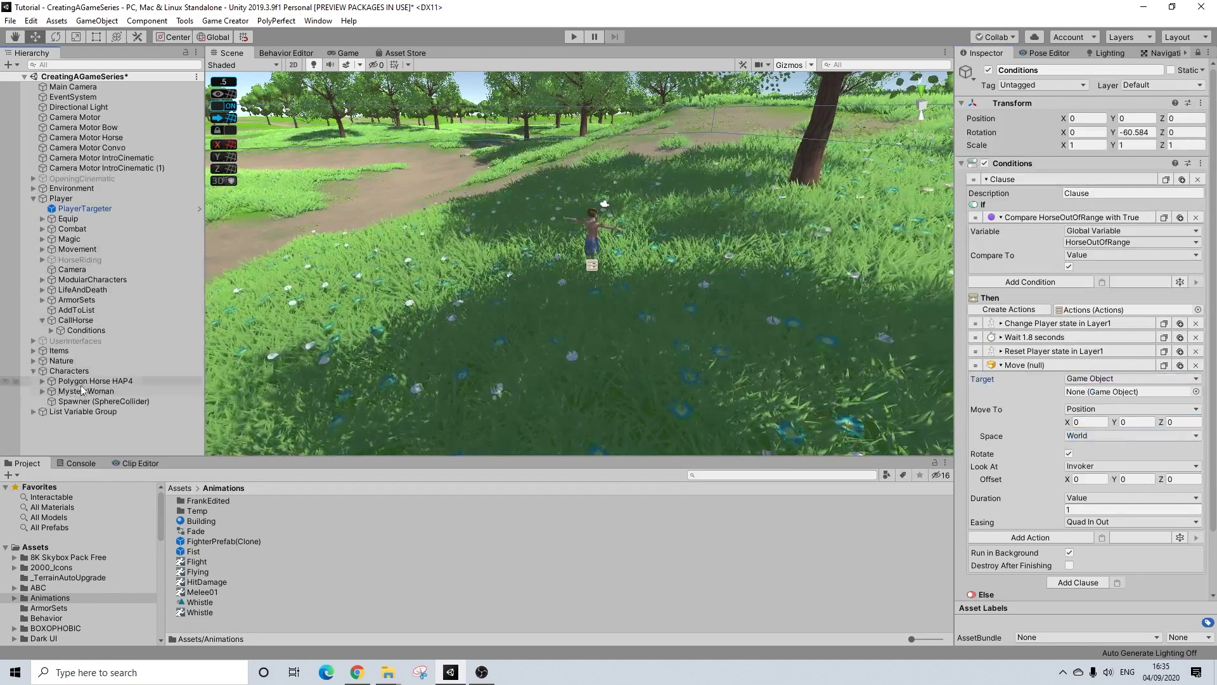
pyautogui.moveTo(85, 381); pyautogui.dragTo(1106, 393)
pyautogui.click(71, 370)
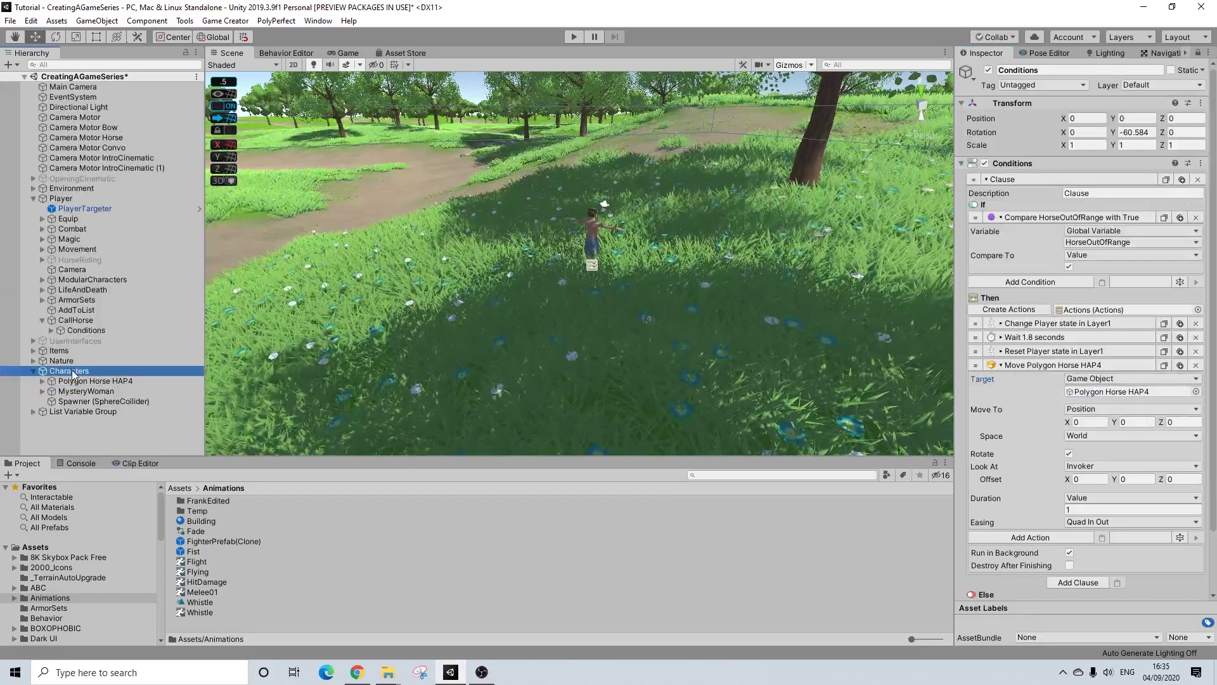
pyautogui.click(1080, 411)
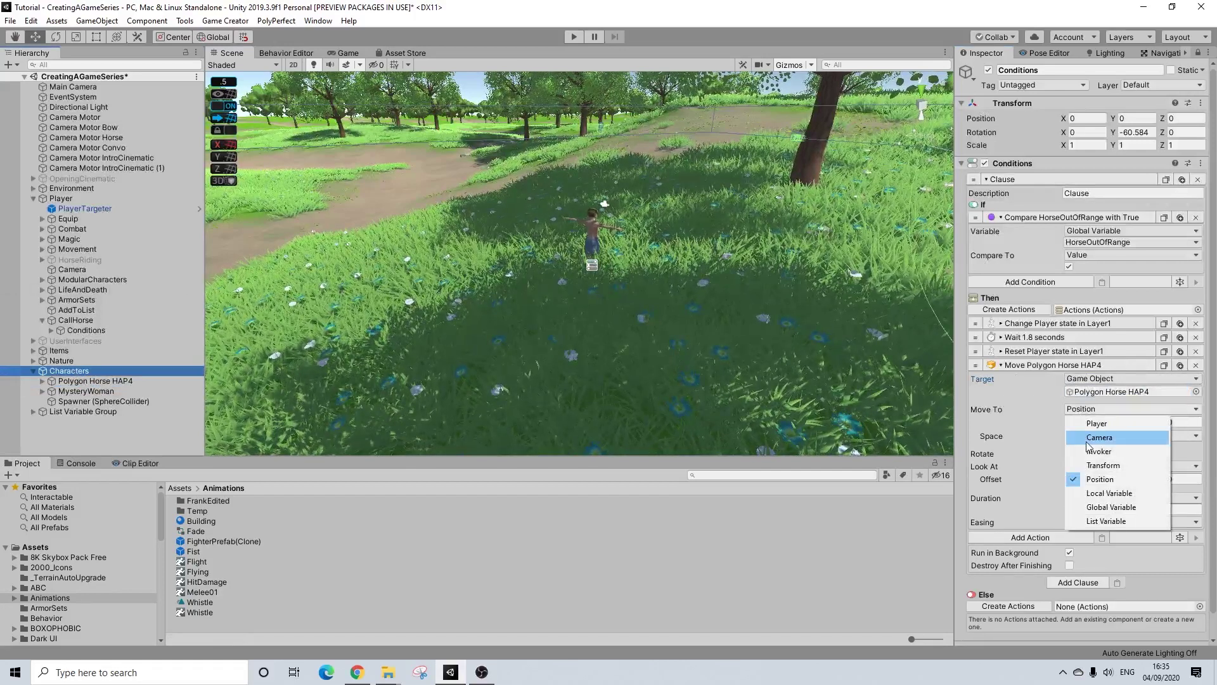
pyautogui.click(58, 373)
pyautogui.click(34, 371)
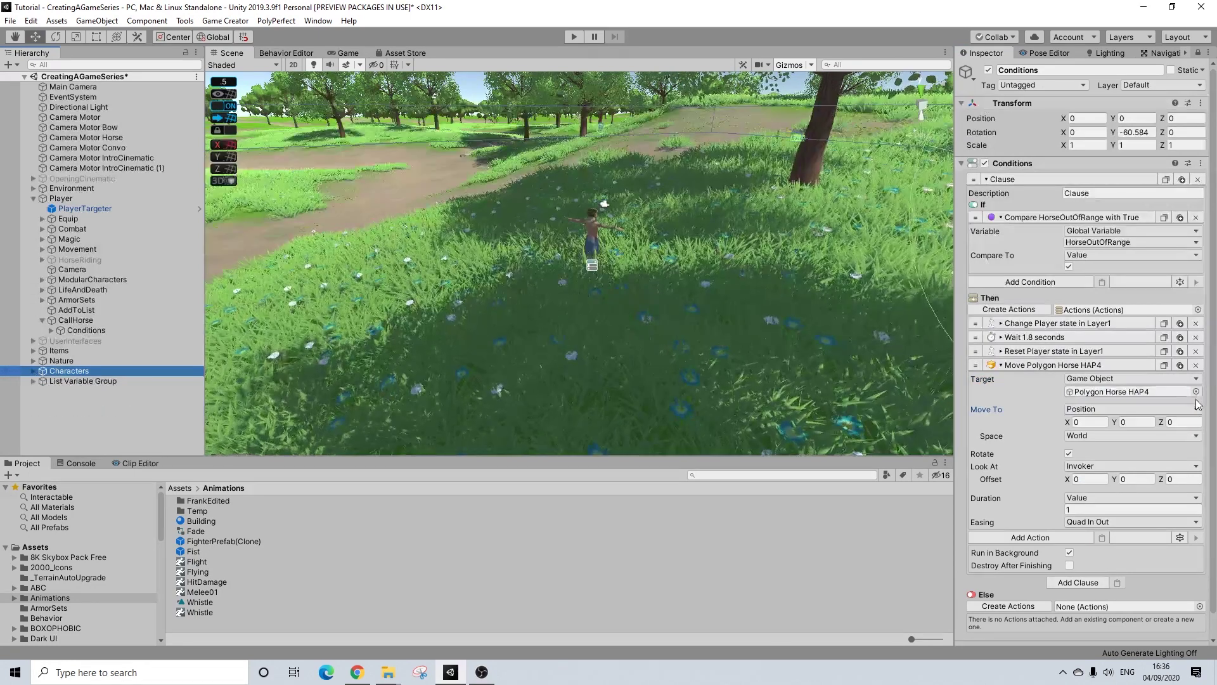
# - Make the horse's move action look at the Player and set its duration to 0.1
pyautogui.click(1097, 412)
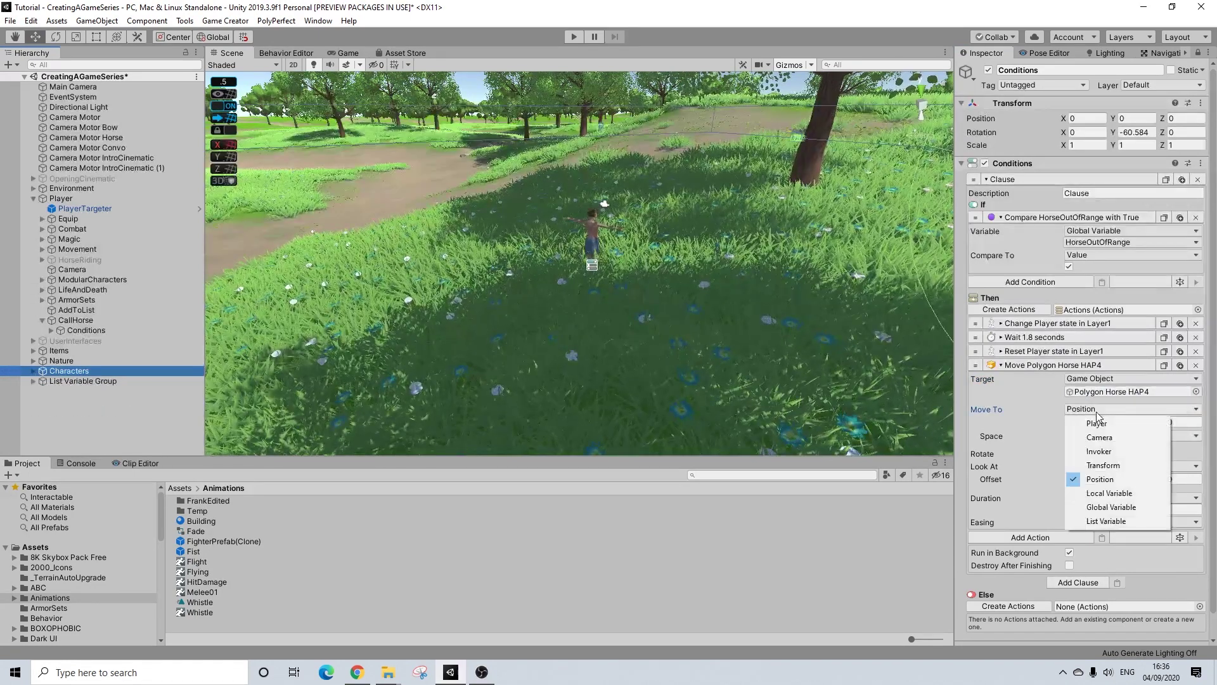
pyautogui.click(1036, 440)
pyautogui.click(1071, 465)
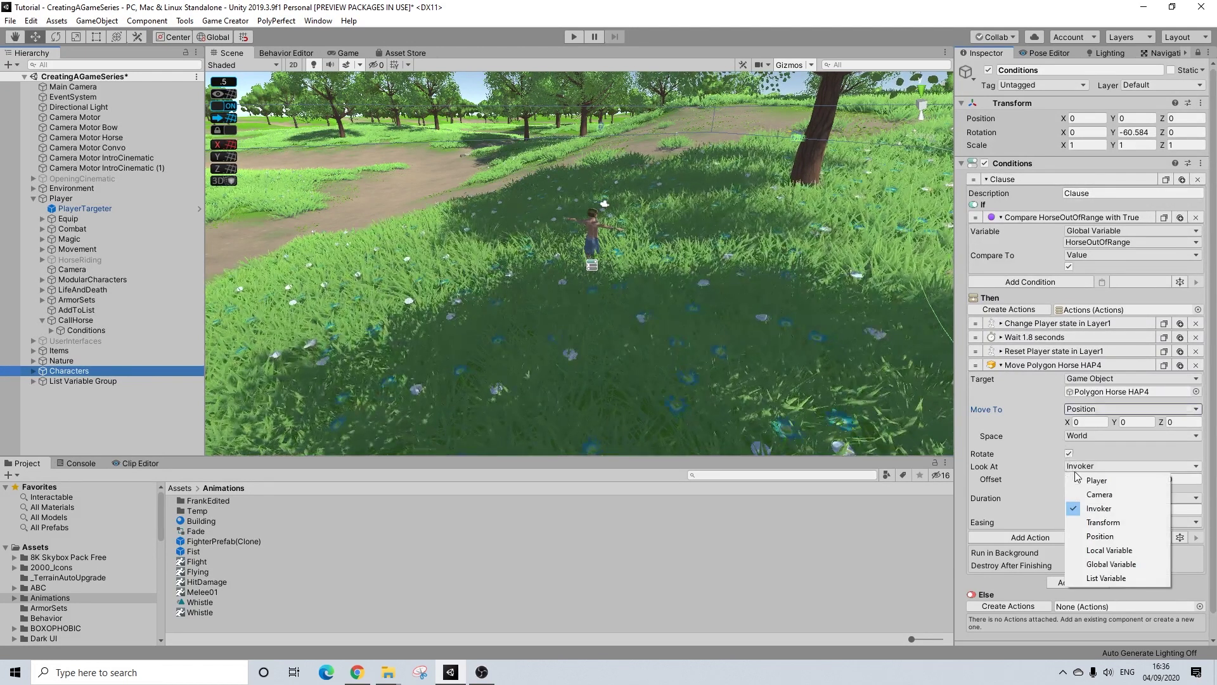
pyautogui.click(1077, 479)
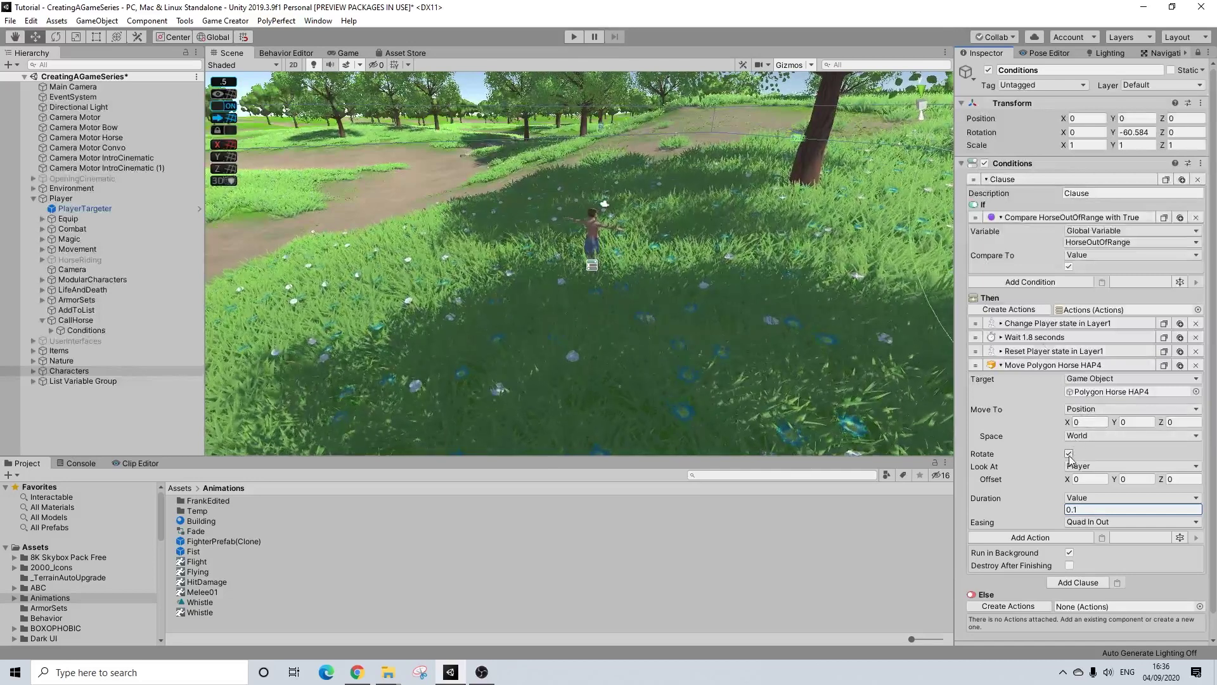
# - Create a Game Creator Marker as a child of CallHorse's Conditions object and rename it HorseSpawnerMarker
pyautogui.rightClick(74, 328)
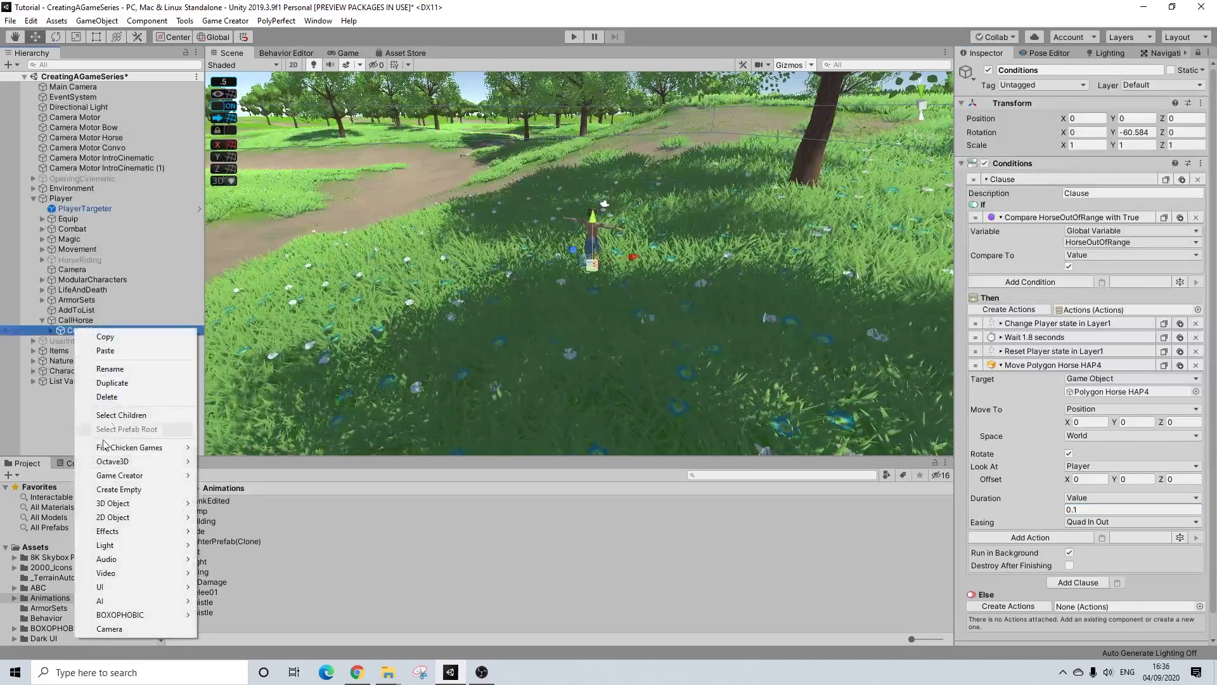
pyautogui.moveTo(174, 480)
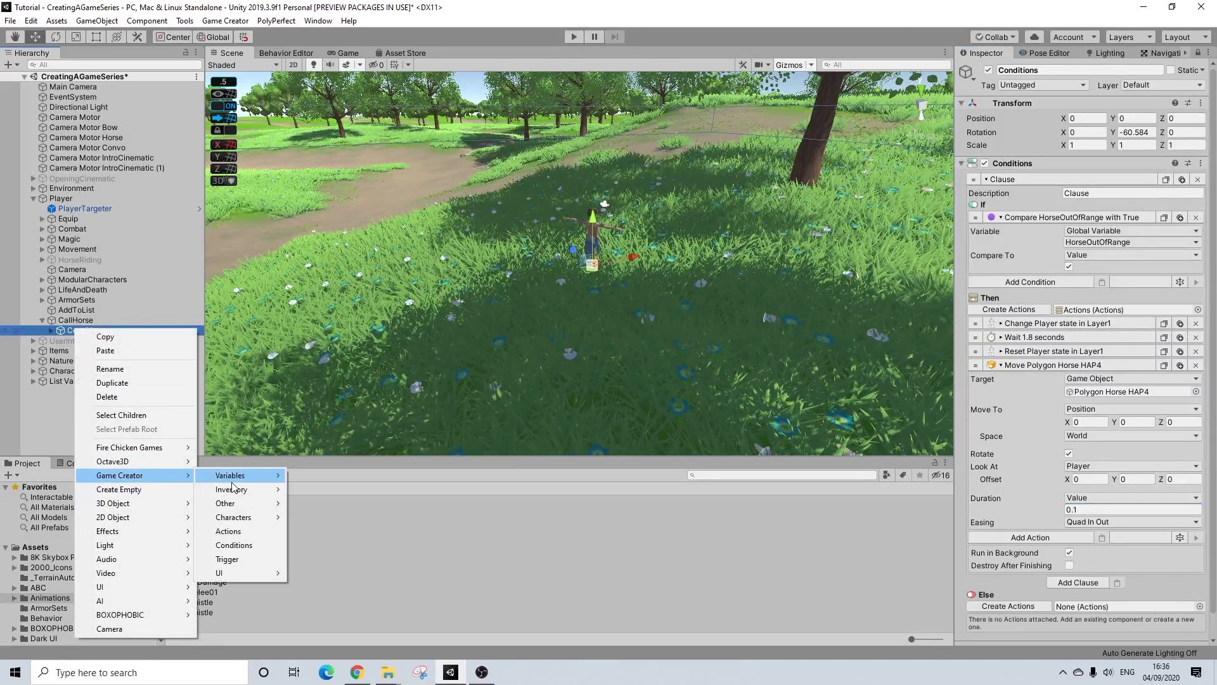
pyautogui.moveTo(264, 505)
pyautogui.click(320, 532)
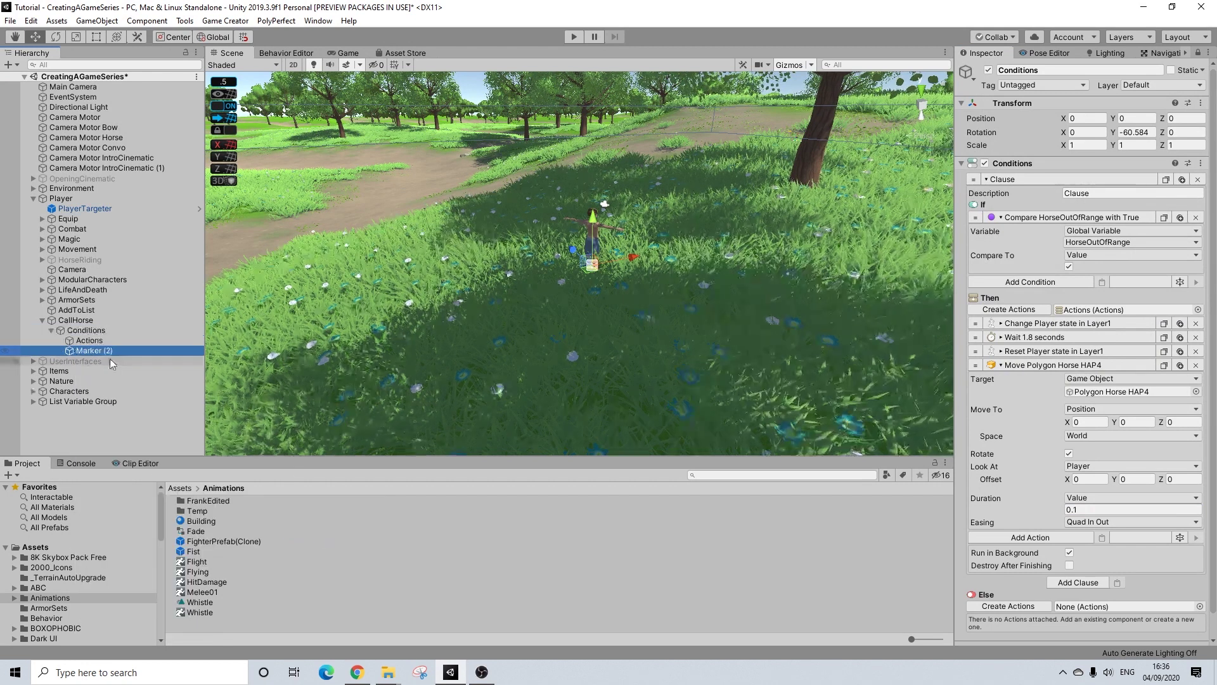
pyautogui.rightClick(89, 353)
pyautogui.click(115, 389)
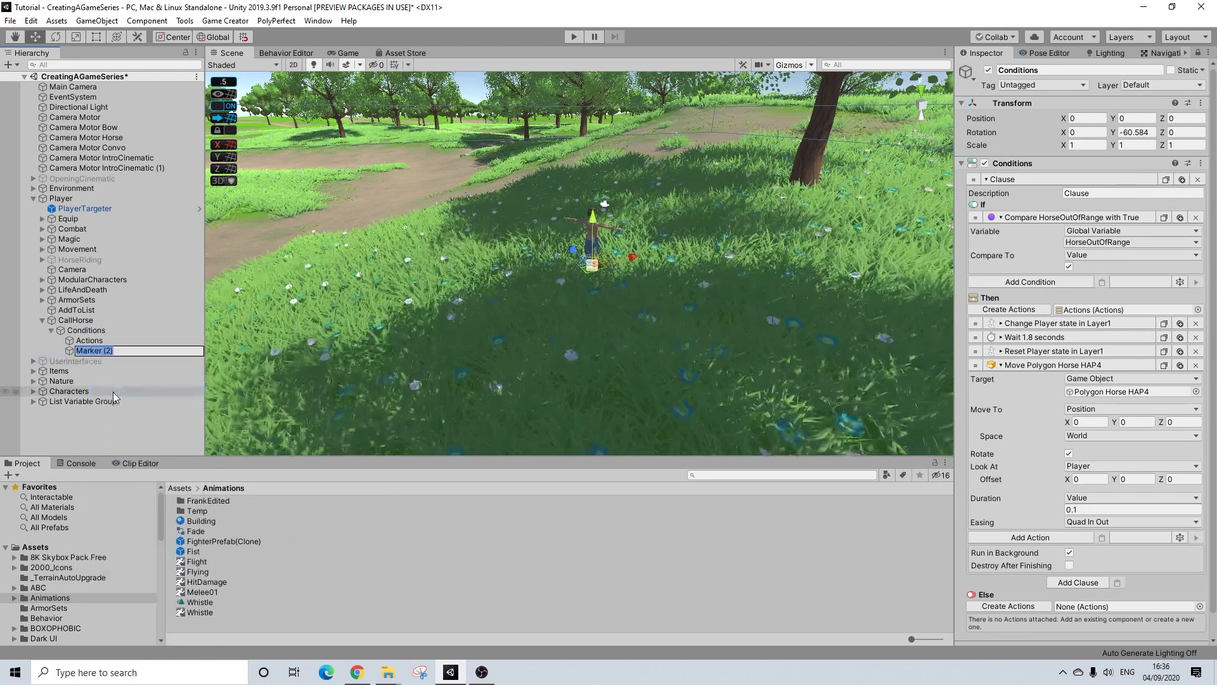
pyautogui.write('HorseSpaw')
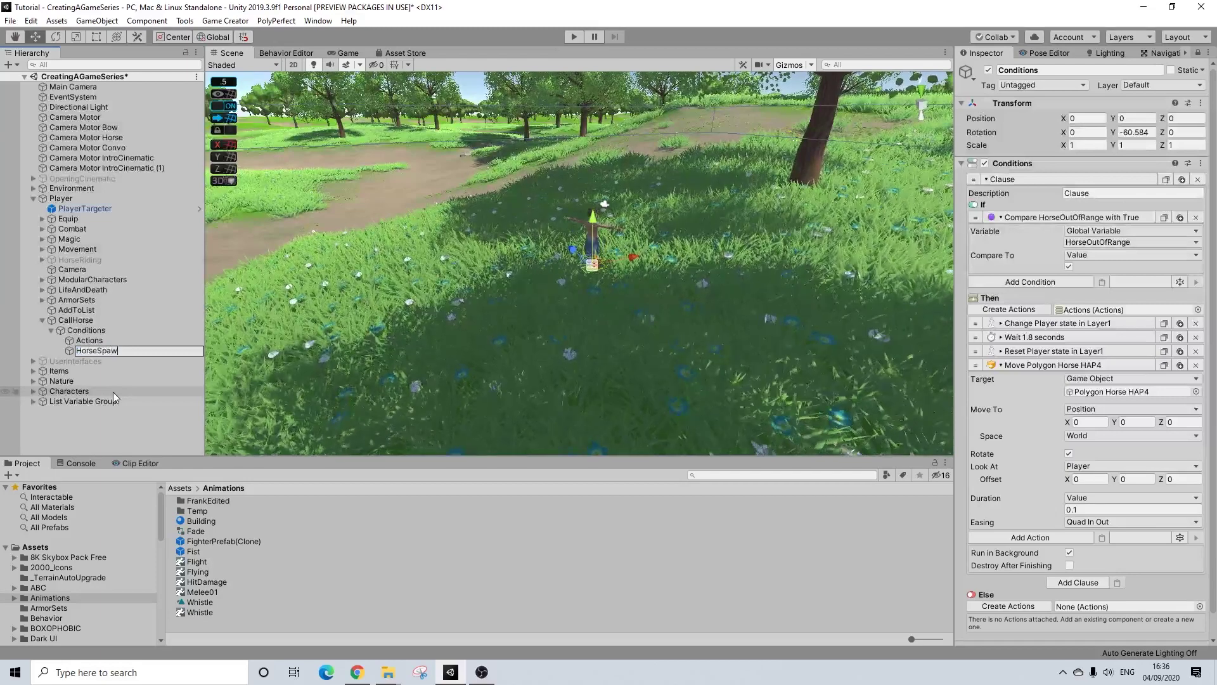
pyautogui.write('nerMarker')
pyautogui.press('Return')
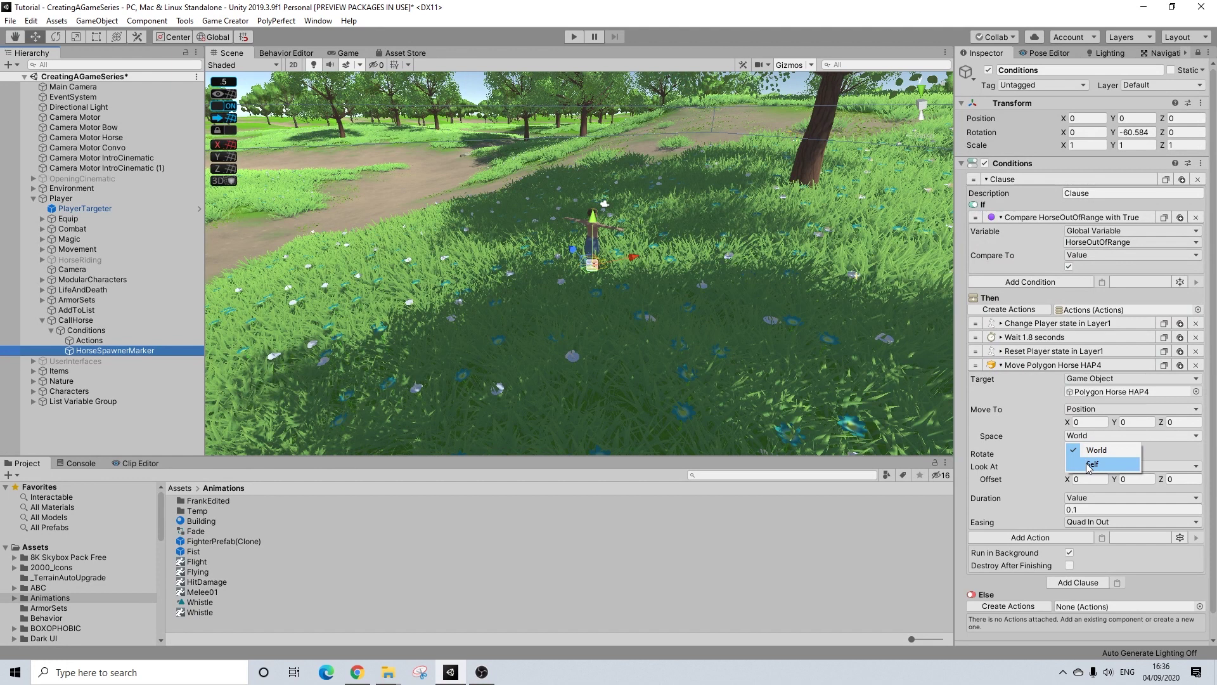
# - Set the horse's Move To destination to Transform and assign HorseSpawnerMarker to it
pyautogui.click(1087, 421)
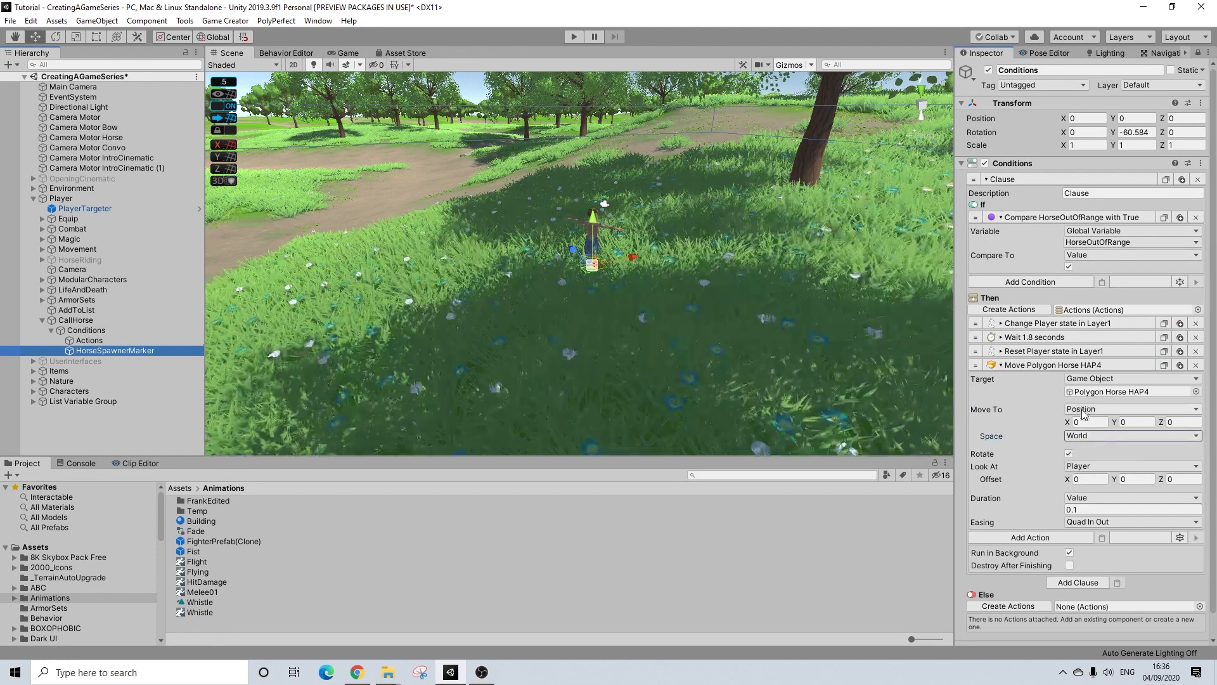
pyautogui.click(1088, 409)
pyautogui.click(1090, 462)
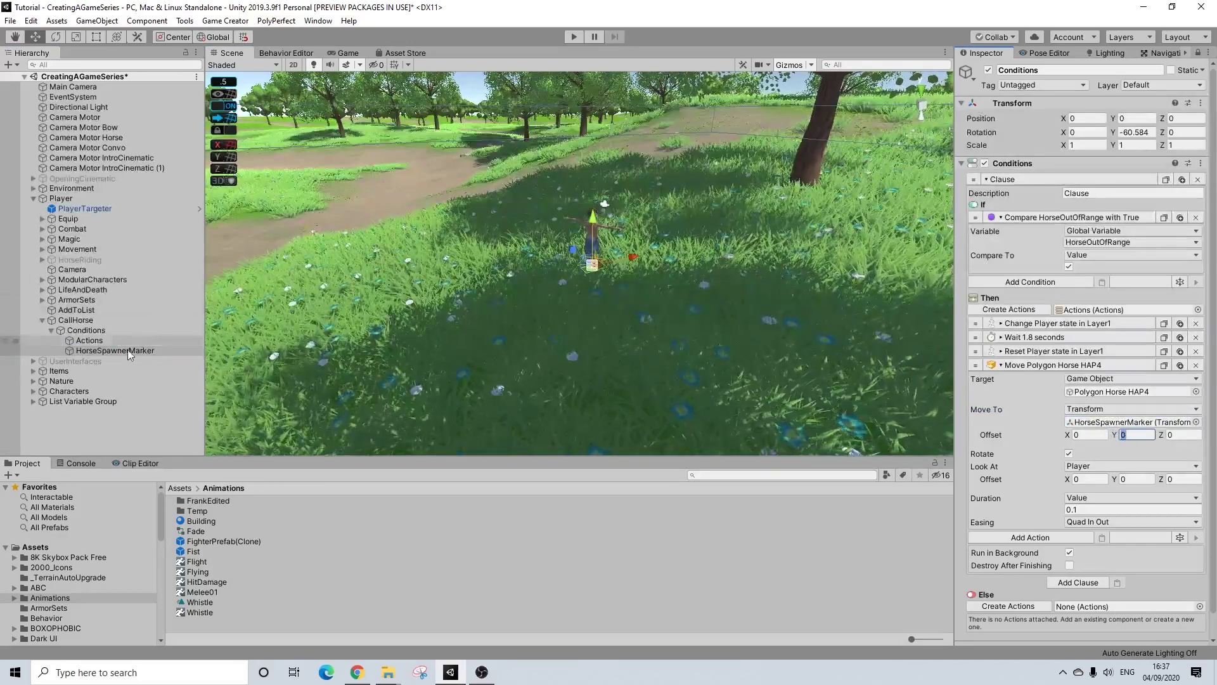
# - Unlock the Inspector to show HorseSpawnerMarker and rotate the marker to 45 on the Y axis
pyautogui.keyDown('alt'); pyautogui.moveTo(717, 271); pyautogui.dragTo(602, 288); pyautogui.keyUp('alt')
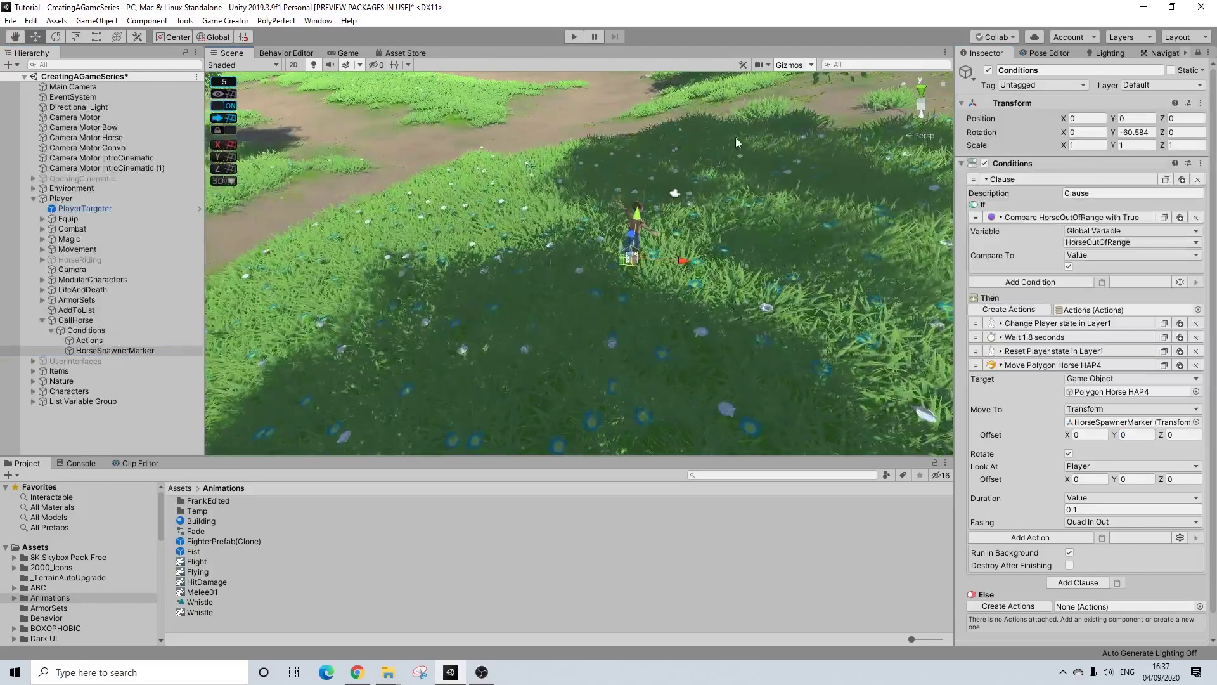
pyautogui.click(1198, 54)
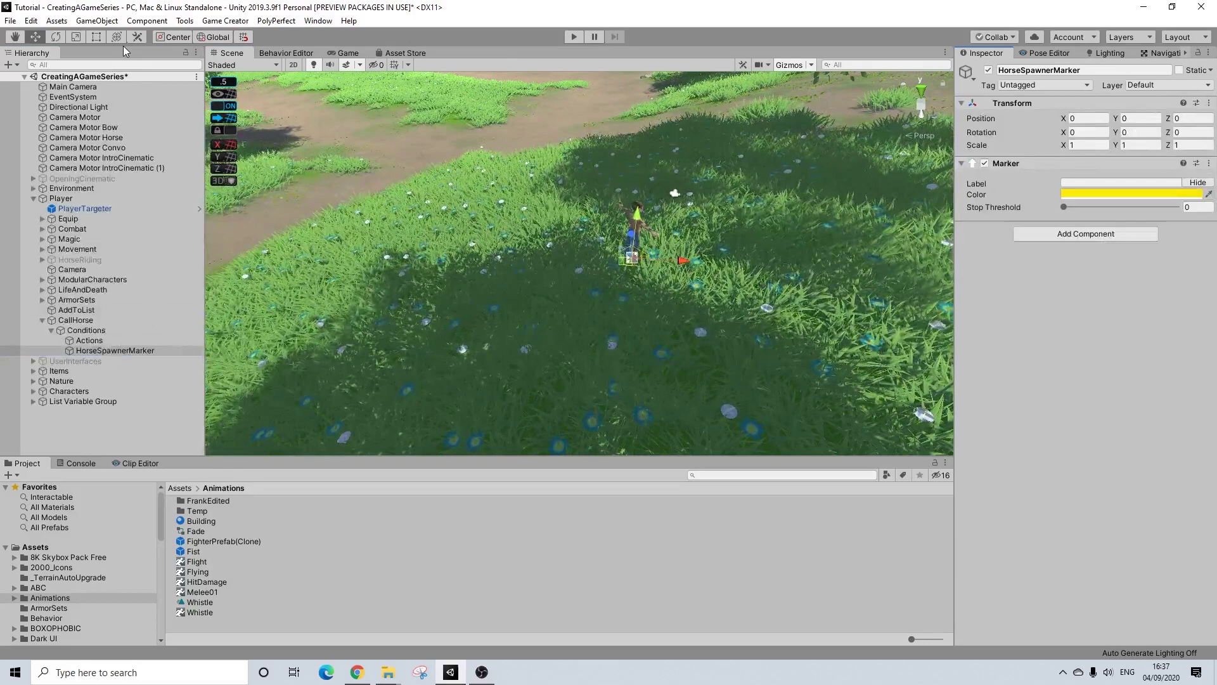
pyautogui.click(58, 38)
pyautogui.moveTo(735, 290)
pyautogui.keyDown('alt'); pyautogui.mouseDown()
pyautogui.moveTo(477, 276)
pyautogui.moveTo(492, 279)
pyautogui.mouseUp(); pyautogui.keyUp('alt')
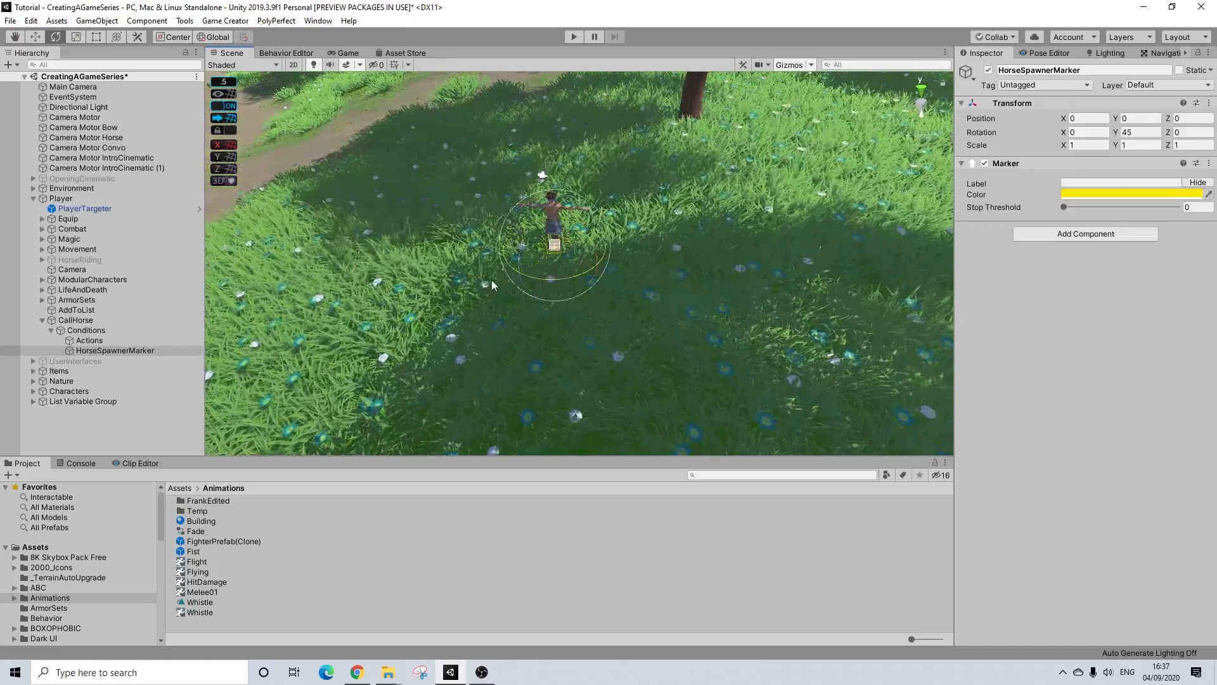
# - Rotate HorseSpawnerMarker to 60 on the Y axis and move it away from the player to X -4.5, Z -3
pyautogui.keyDown('alt'); pyautogui.moveTo(625, 362); pyautogui.dragTo(1100, 295); pyautogui.keyUp('alt')
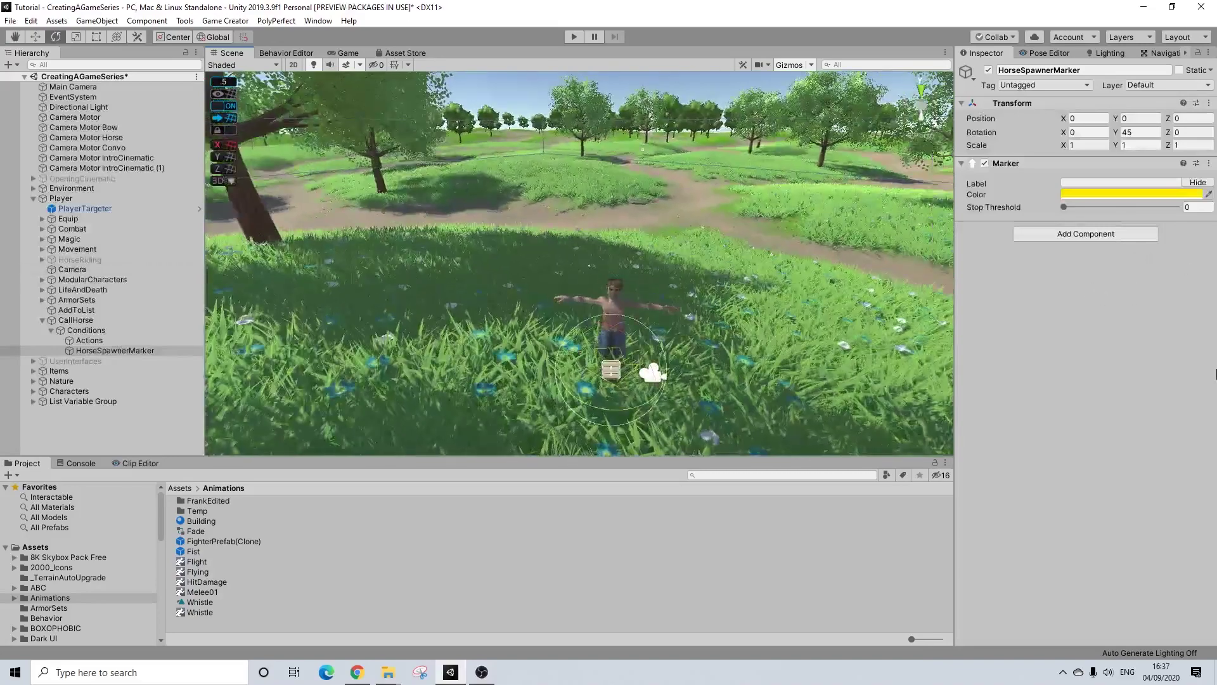
pyautogui.moveTo(617, 409)
pyautogui.mouseDown()
pyautogui.moveTo(598, 409)
pyautogui.moveTo(1011, 322)
pyautogui.moveTo(960, 322)
pyautogui.mouseUp()
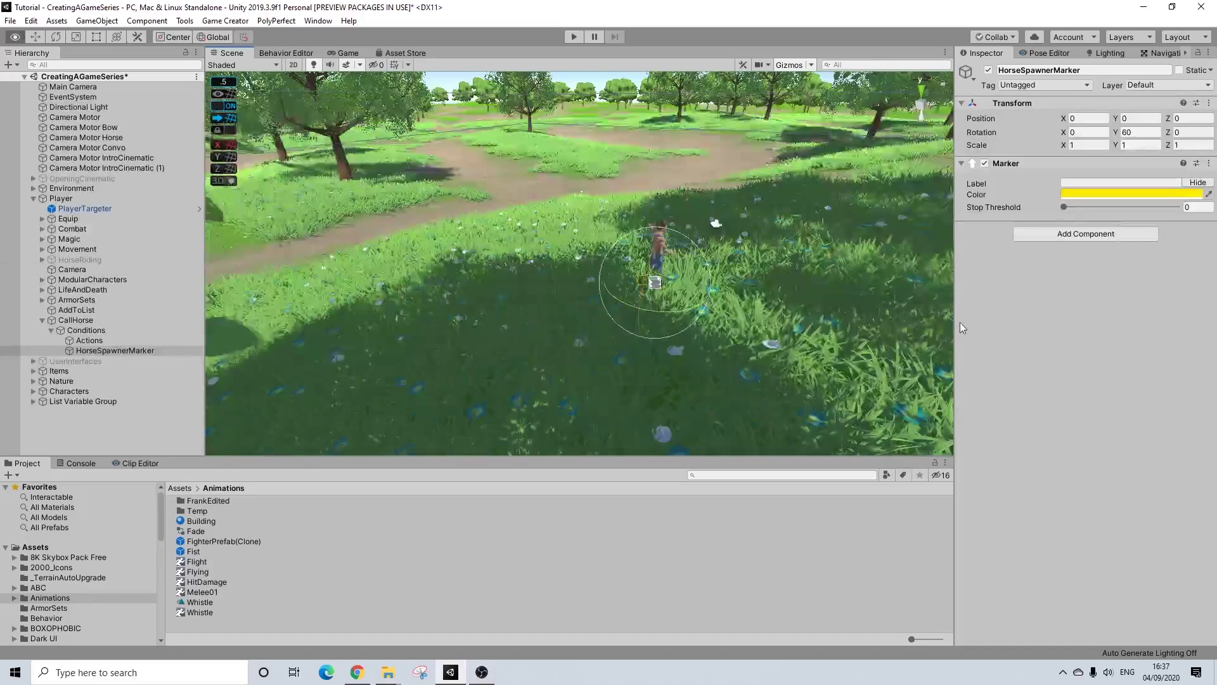
pyautogui.press('w')
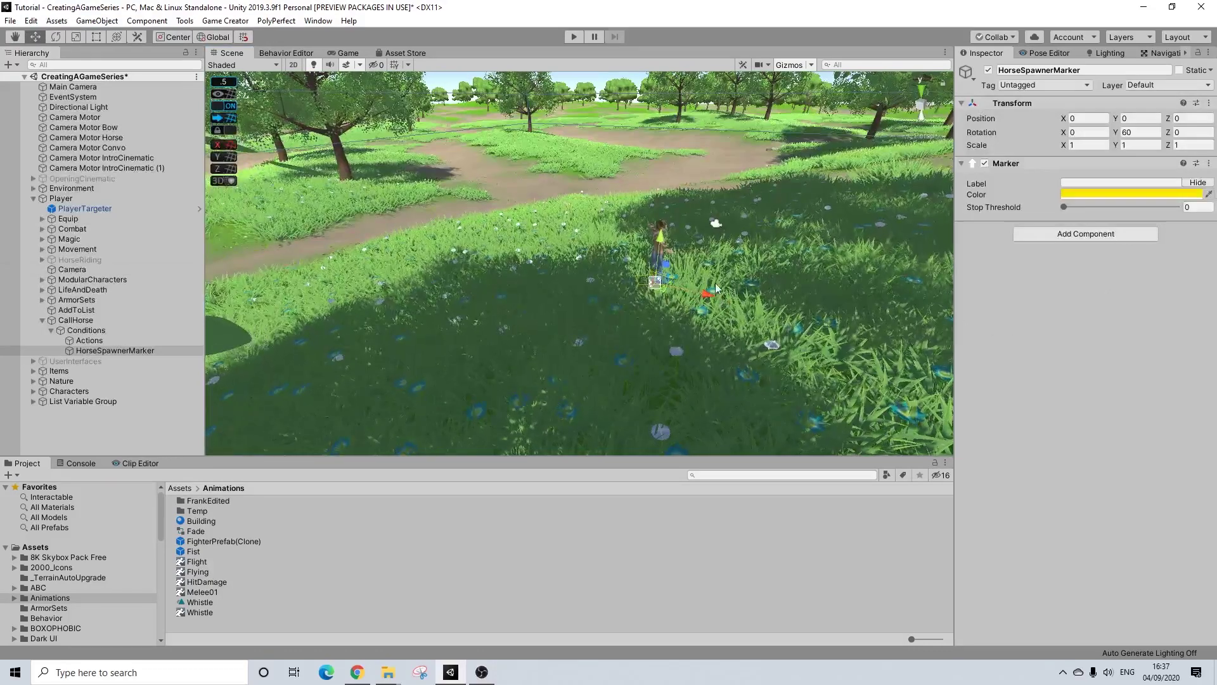
pyautogui.moveTo(707, 295)
pyautogui.mouseDown()
pyautogui.moveTo(550, 272)
pyautogui.moveTo(555, 263)
pyautogui.moveTo(523, 245)
pyautogui.moveTo(511, 269)
pyautogui.moveTo(704, 365)
pyautogui.mouseUp()
pyautogui.moveTo(603, 379); pyautogui.dragTo(670, 328, button='middle')
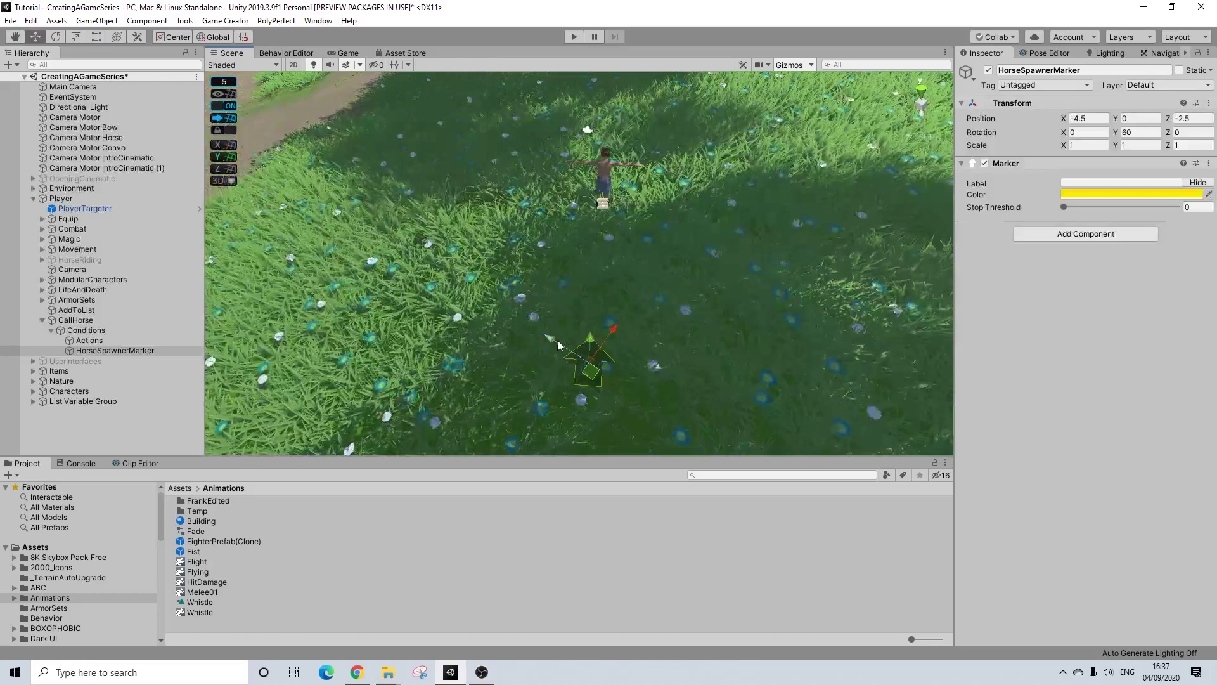
pyautogui.moveTo(553, 339); pyautogui.dragTo(572, 353)
pyautogui.moveTo(749, 333)
pyautogui.keyDown('alt'); pyautogui.mouseDown()
pyautogui.moveTo(712, 310)
pyautogui.moveTo(748, 307)
pyautogui.moveTo(696, 279)
pyautogui.mouseUp(); pyautogui.keyUp('alt')
pyautogui.moveTo(549, 337)
pyautogui.mouseDown()
pyautogui.moveTo(542, 327)
pyautogui.moveTo(550, 337)
pyautogui.mouseUp()
# - Examine the marker's placement and facing direction relative to the player from several angles in the scene
pyautogui.keyDown('alt'); pyautogui.moveTo(624, 317); pyautogui.dragTo(228, 274); pyautogui.keyUp('alt')
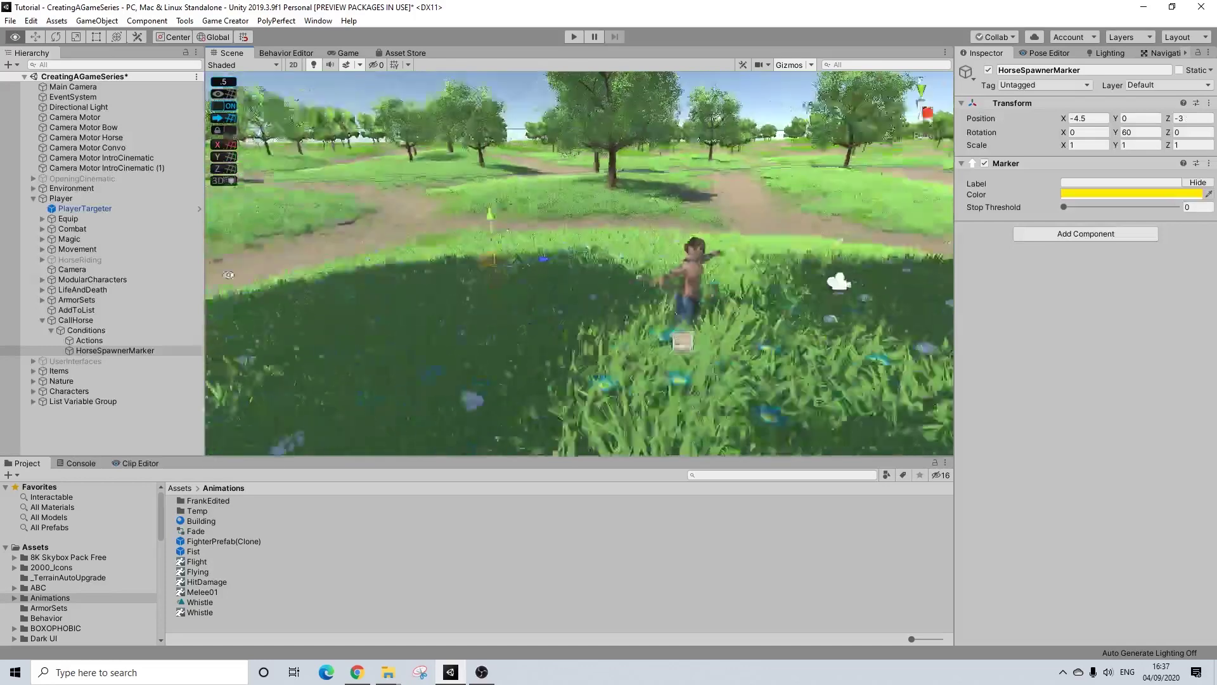
pyautogui.moveTo(228, 274); pyautogui.dragTo(141, 275, button='right')
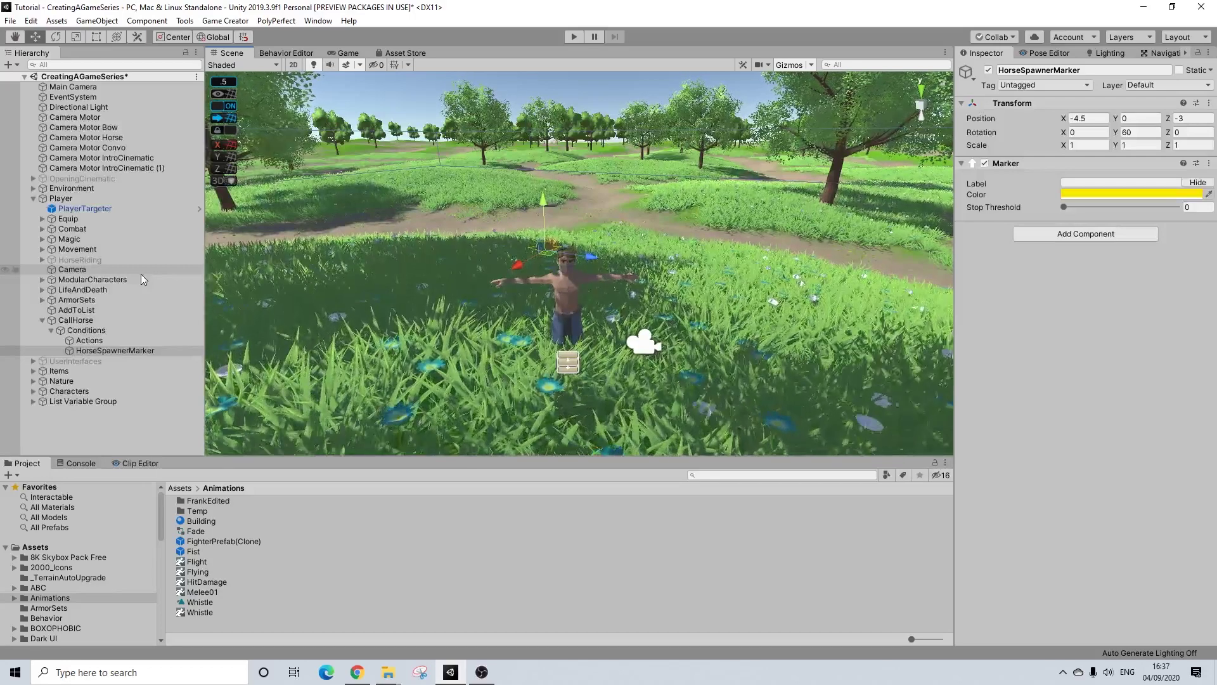
pyautogui.moveTo(469, 273)
pyautogui.keyDown('alt'); pyautogui.mouseDown()
pyautogui.moveTo(1008, 260)
pyautogui.moveTo(1038, 231)
pyautogui.mouseUp(); pyautogui.keyUp('alt')
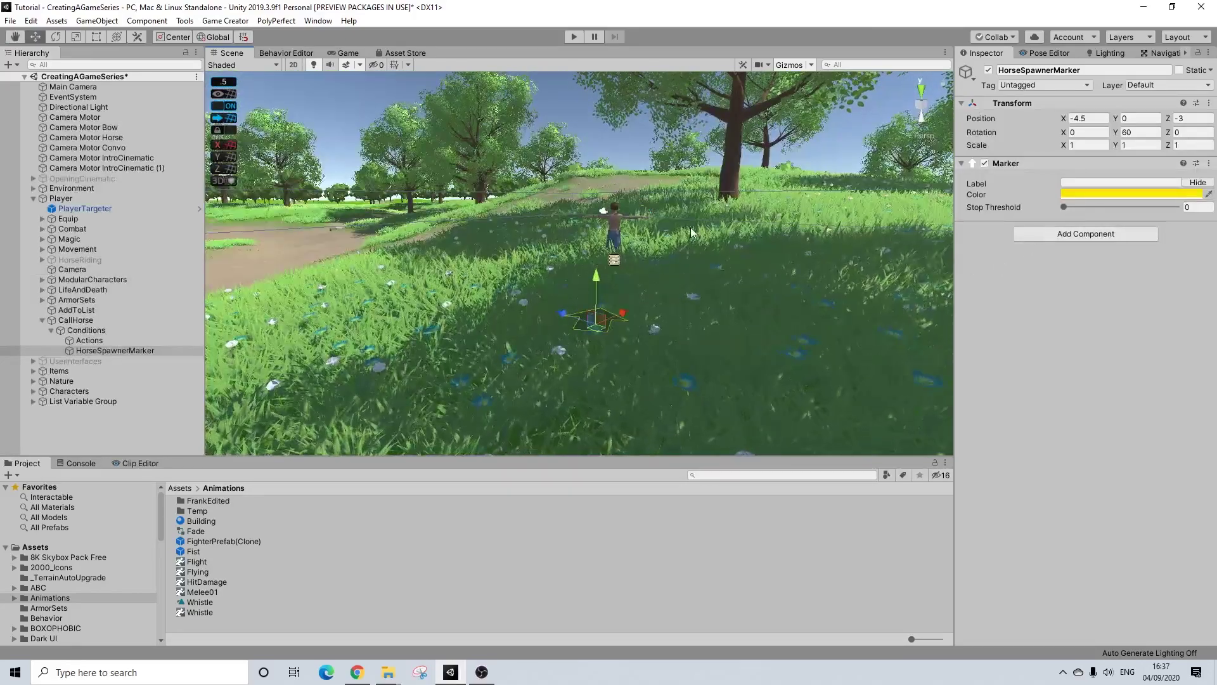
pyautogui.moveTo(691, 232); pyautogui.dragTo(872, 301, button='right')
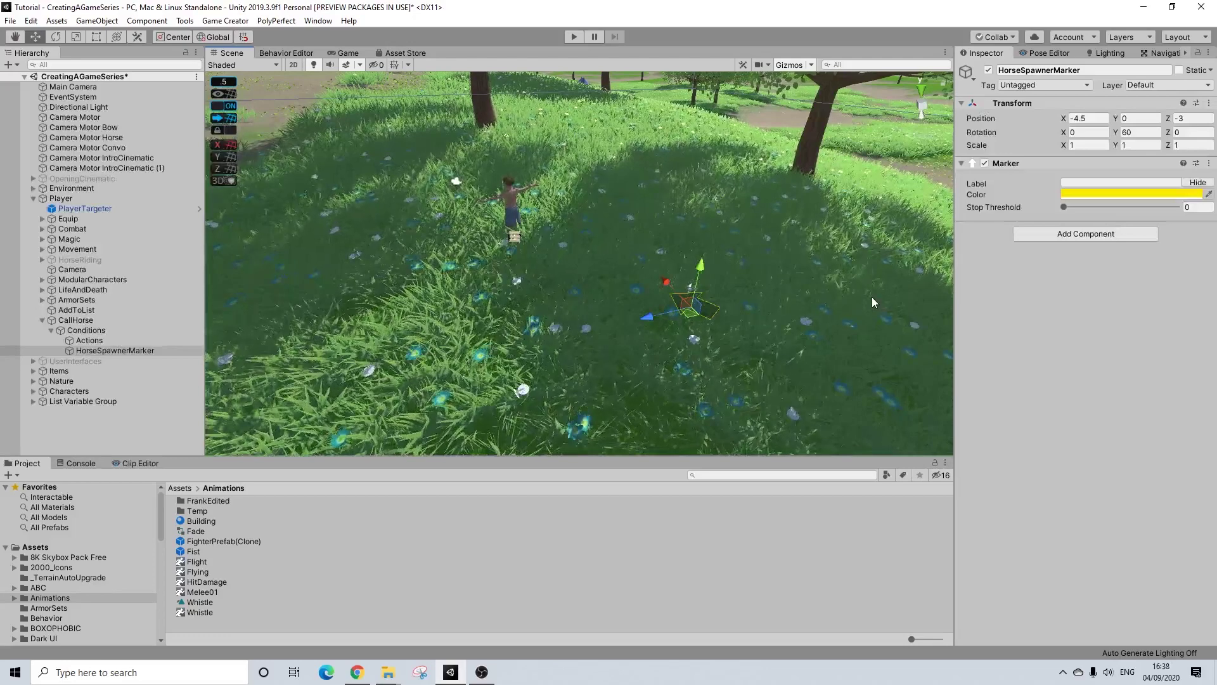
pyautogui.press('alt')
pyautogui.keyDown('alt'); pyautogui.moveTo(584, 279); pyautogui.dragTo(796, 265); pyautogui.keyUp('alt')
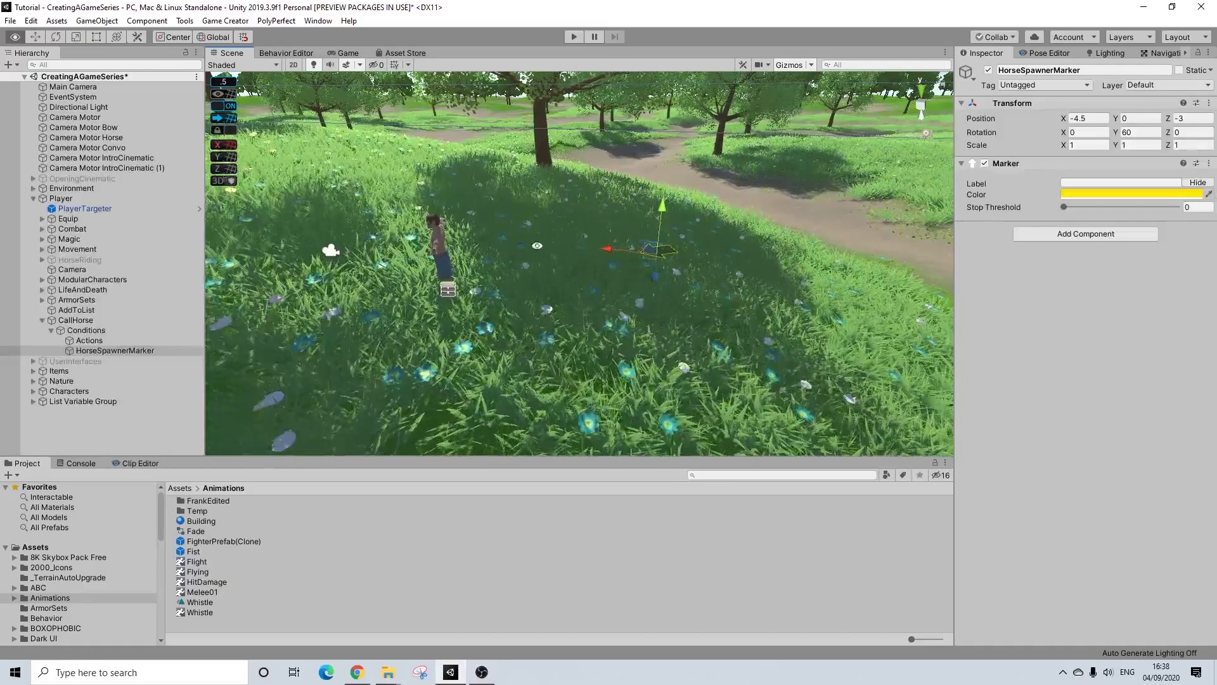
pyautogui.moveTo(624, 165)
pyautogui.keyDown('alt'); pyautogui.mouseDown()
pyautogui.moveTo(674, 234)
pyautogui.moveTo(708, 226)
pyautogui.moveTo(663, 204)
pyautogui.mouseUp(); pyautogui.keyUp('alt')
pyautogui.moveTo(613, 241)
pyautogui.keyDown('alt'); pyautogui.mouseDown()
pyautogui.moveTo(279, 268)
pyautogui.moveTo(229, 333)
pyautogui.mouseUp(); pyautogui.keyUp('alt')
# - Reposition HorseSpawnerMarker slightly above the ground and farther from the player, at about X -5.5, Y 0.54, Z -3
pyautogui.moveTo(578, 329); pyautogui.dragTo(550, 314)
pyautogui.moveTo(638, 326)
pyautogui.keyDown('alt'); pyautogui.mouseDown()
pyautogui.moveTo(1070, 217)
pyautogui.moveTo(1000, 216)
pyautogui.mouseUp(); pyautogui.keyUp('alt')
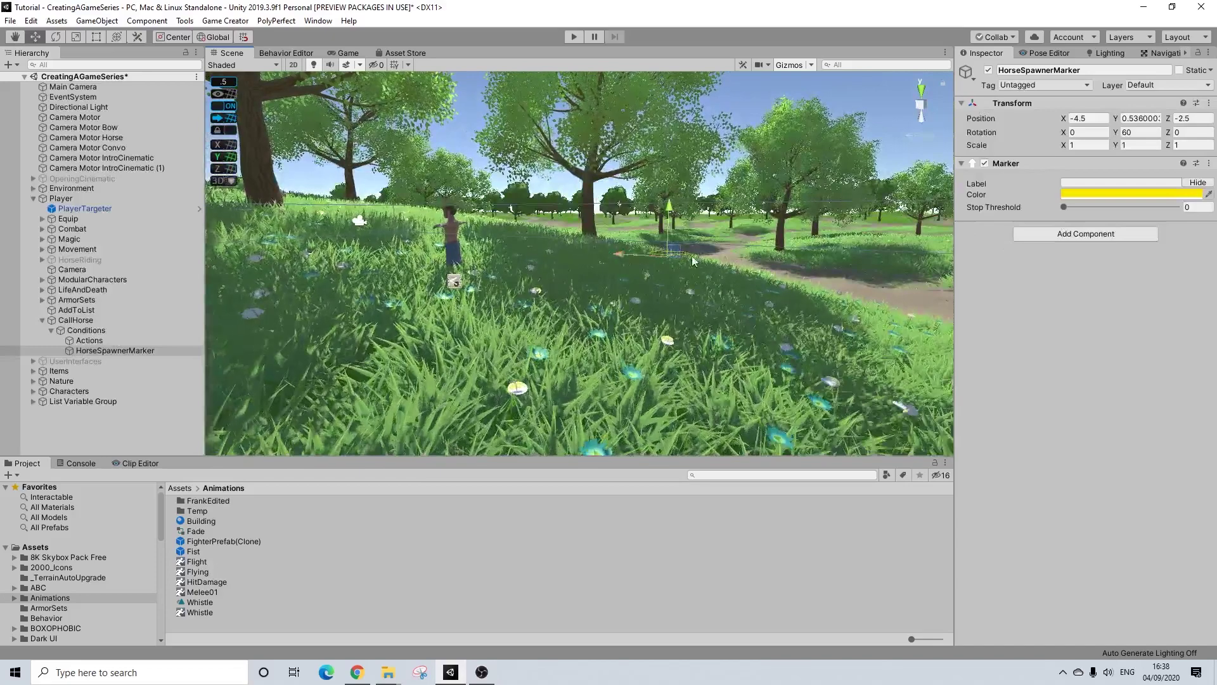
pyautogui.keyDown('alt'); pyautogui.moveTo(717, 120); pyautogui.dragTo(645, 255); pyautogui.keyUp('alt')
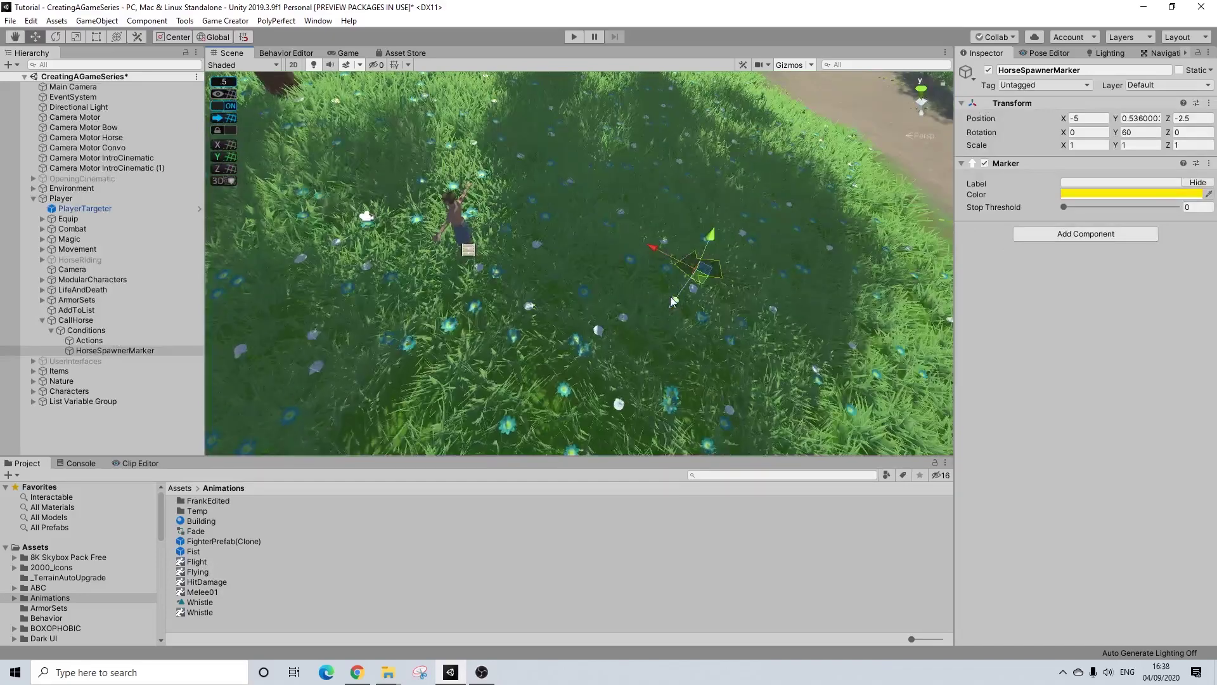
pyautogui.moveTo(671, 295)
pyautogui.mouseDown()
pyautogui.moveTo(687, 284)
pyautogui.moveTo(537, 232)
pyautogui.moveTo(460, 177)
pyautogui.mouseUp()
pyautogui.moveTo(636, 306)
pyautogui.mouseDown()
pyautogui.moveTo(618, 324)
pyautogui.moveTo(900, 285)
pyautogui.moveTo(958, 306)
pyautogui.moveTo(887, 285)
pyautogui.mouseUp()
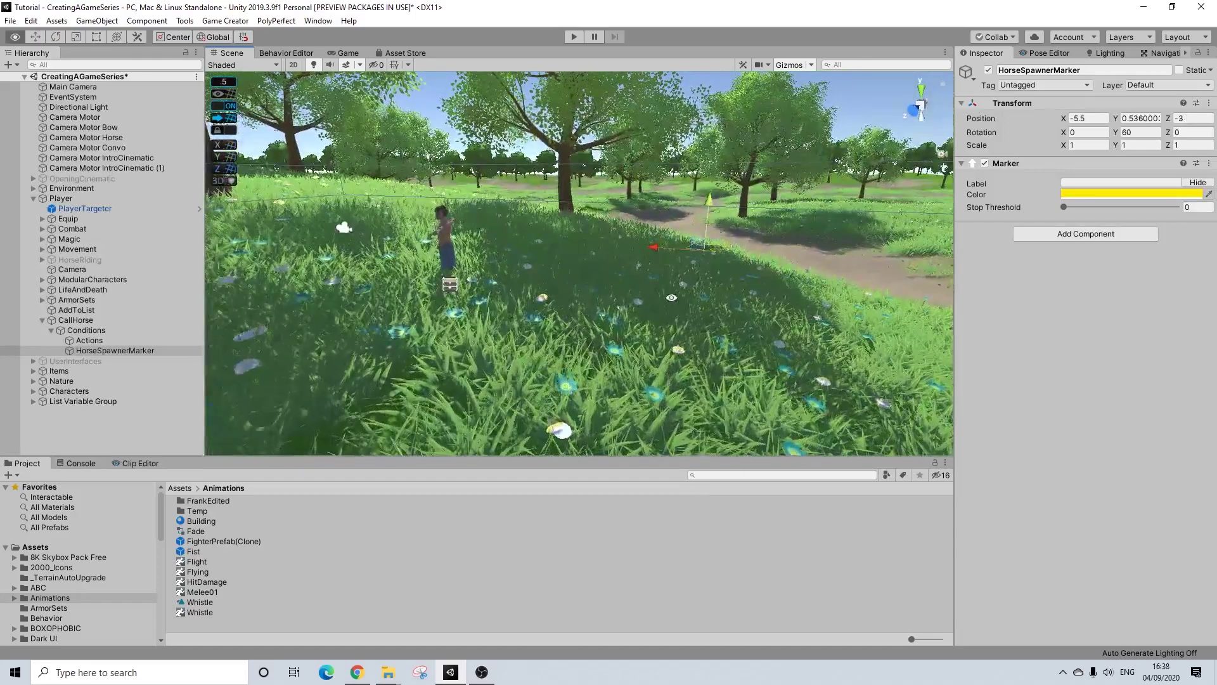
pyautogui.keyDown('alt'); pyautogui.moveTo(678, 287); pyautogui.dragTo(691, 291); pyautogui.keyUp('alt')
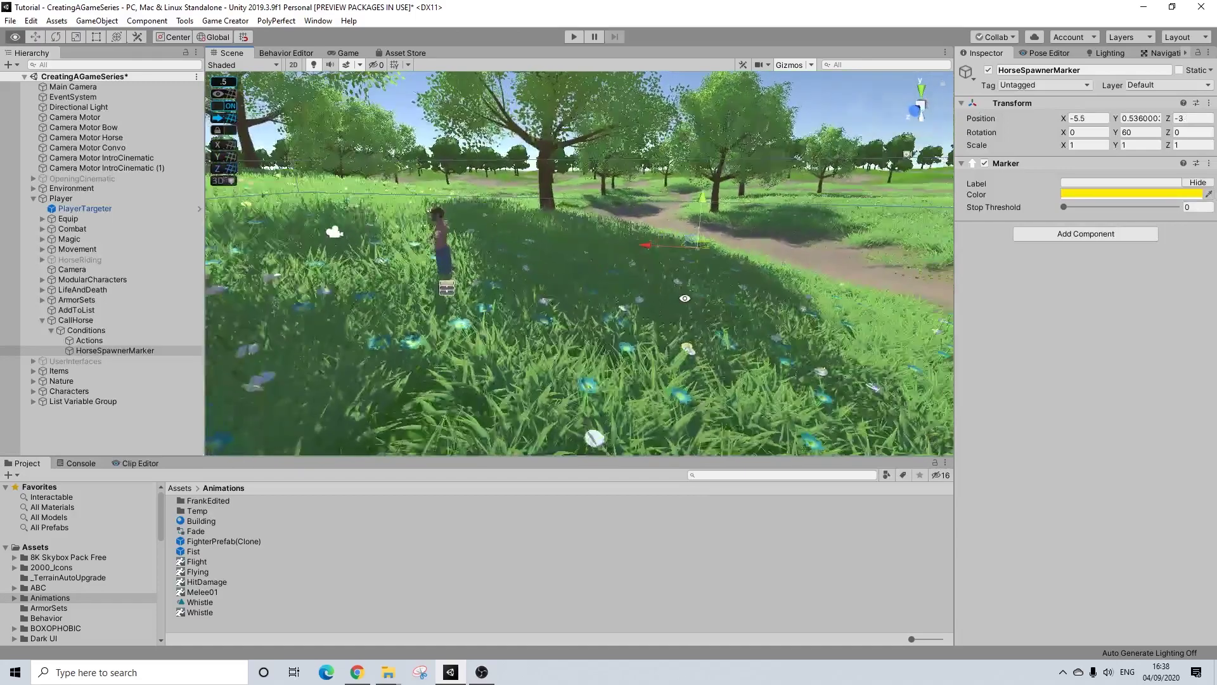
# - Show CallHorse's Conditions object and collapse its Move Polygon Horse HAP4 action
pyautogui.click(82, 329)
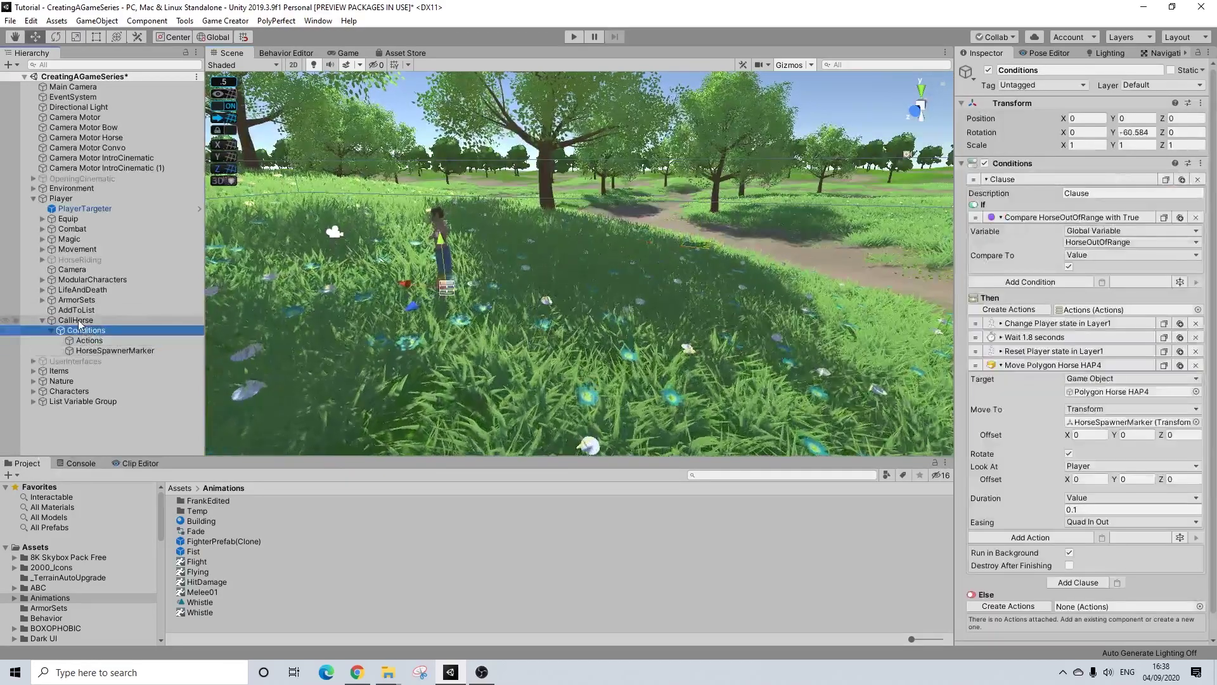
pyautogui.click(78, 322)
pyautogui.click(84, 331)
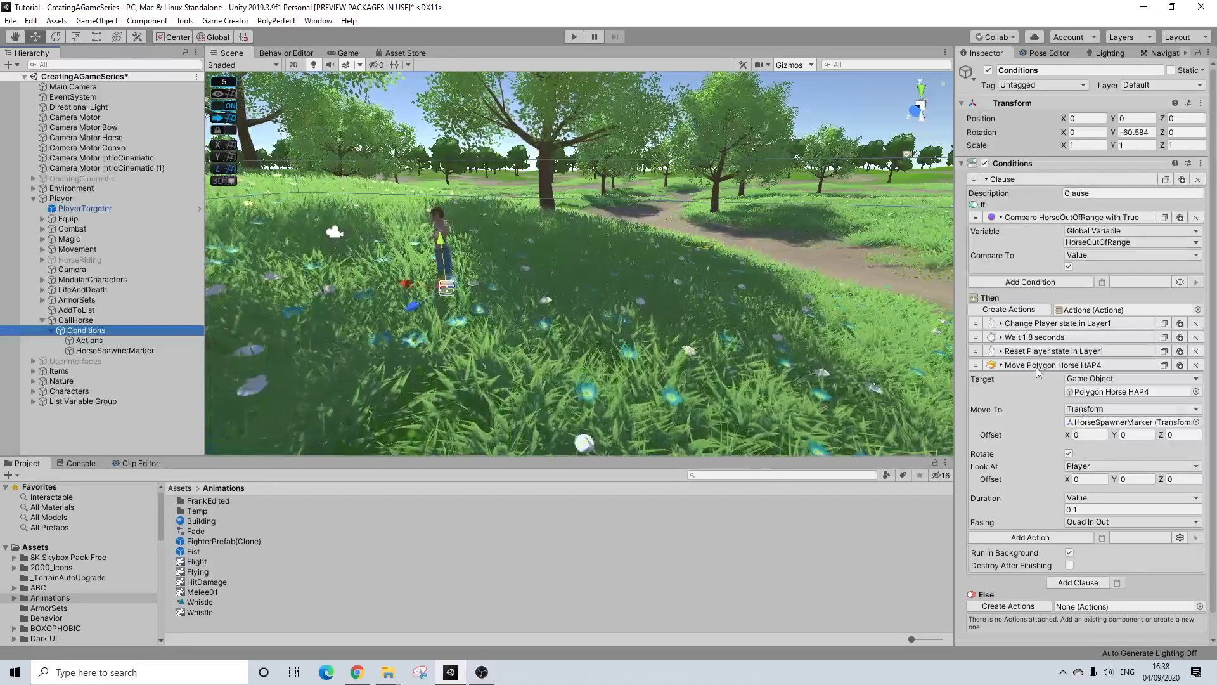
pyautogui.click(1072, 364)
# - Select Polygon Horse HAP4 under Characters and frame it in the scene
pyautogui.scroll(-4, 511, 234)
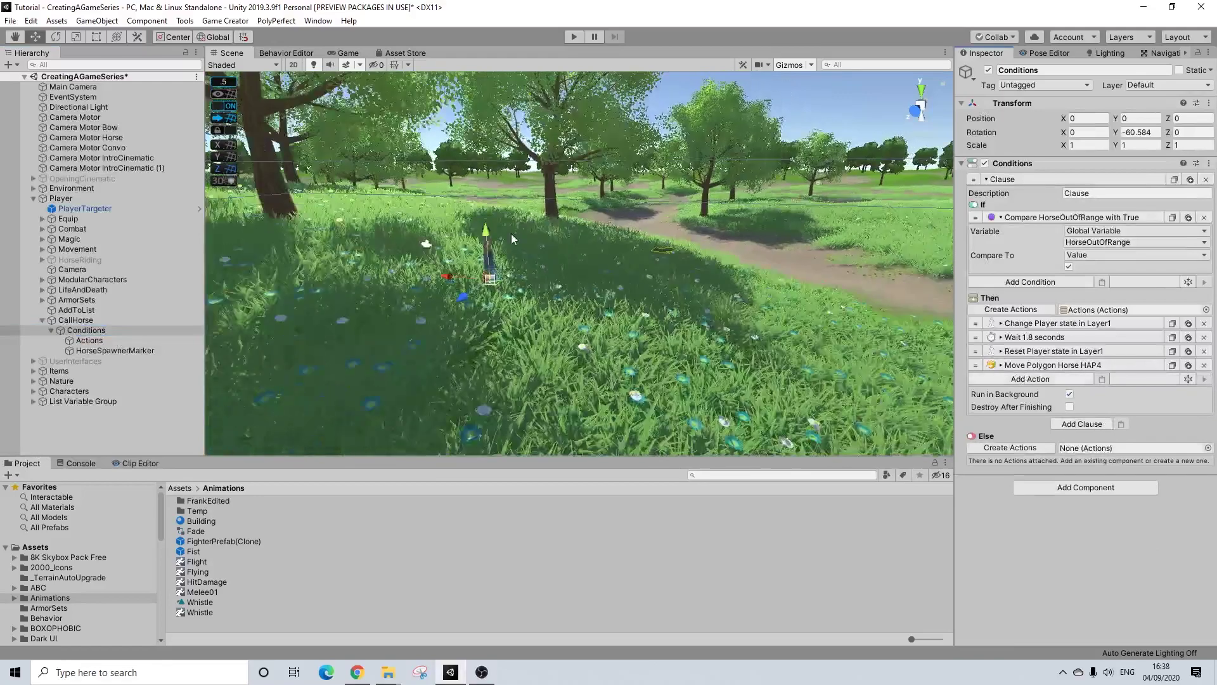
pyautogui.moveTo(463, 280); pyautogui.dragTo(780, 305, button='middle')
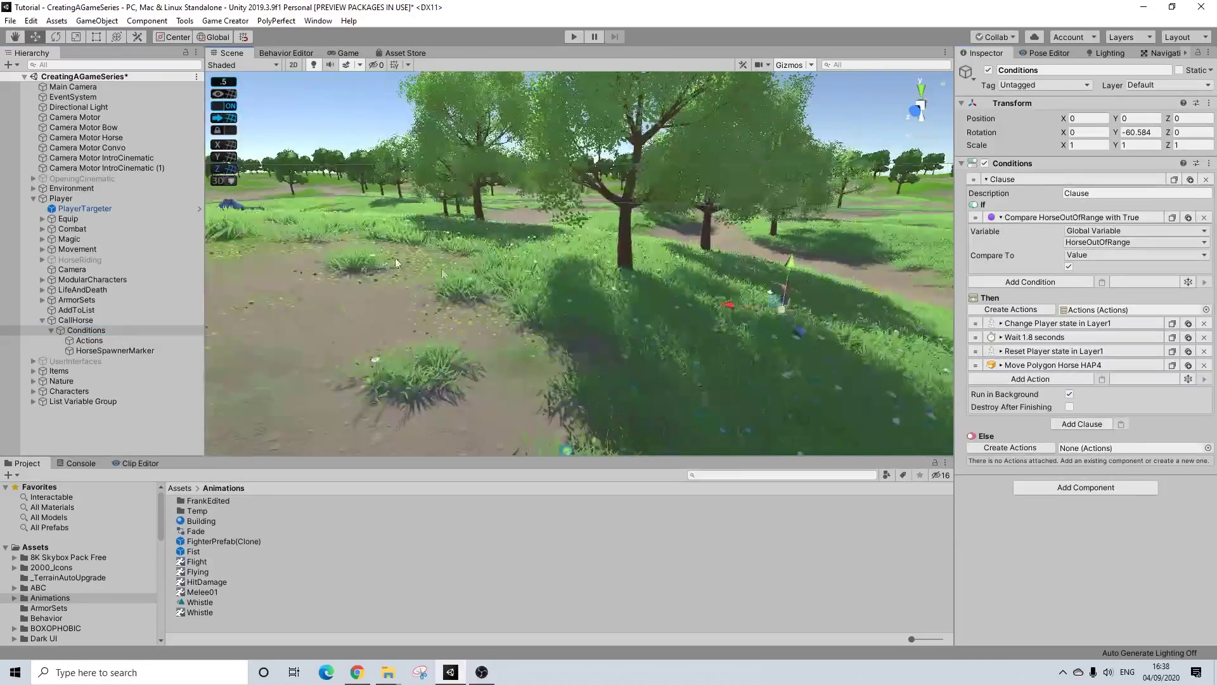
pyautogui.scroll(-2, 393, 269)
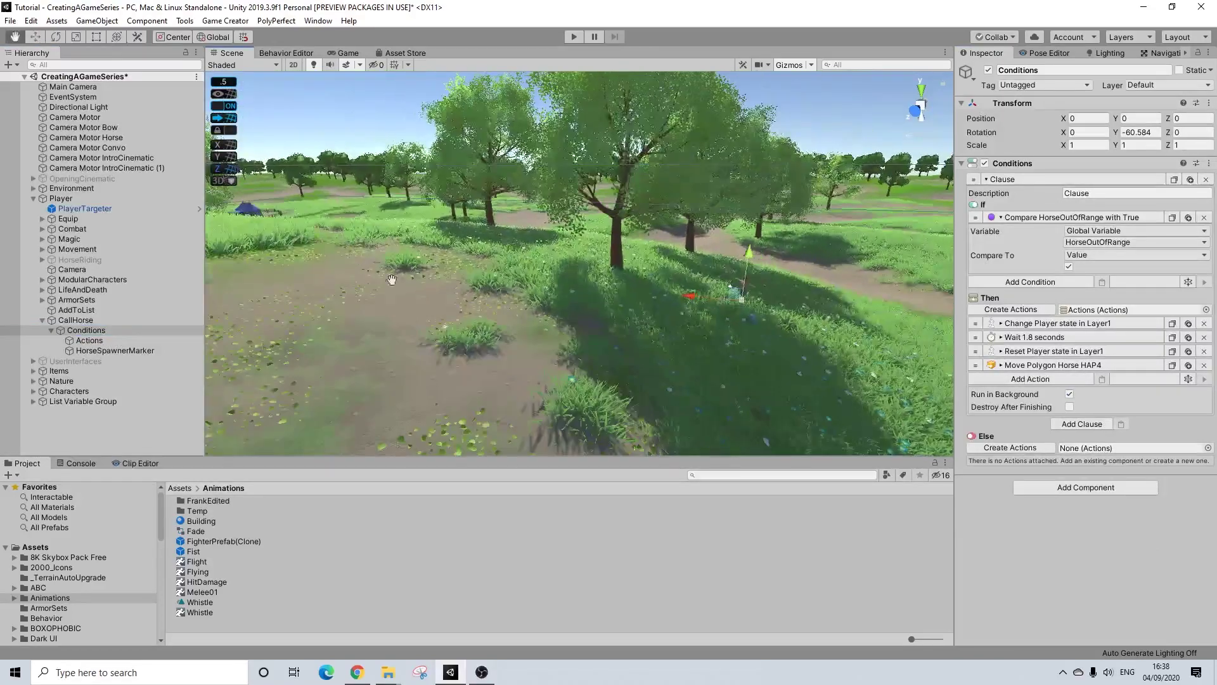
pyautogui.moveTo(391, 277); pyautogui.dragTo(666, 399, button='middle')
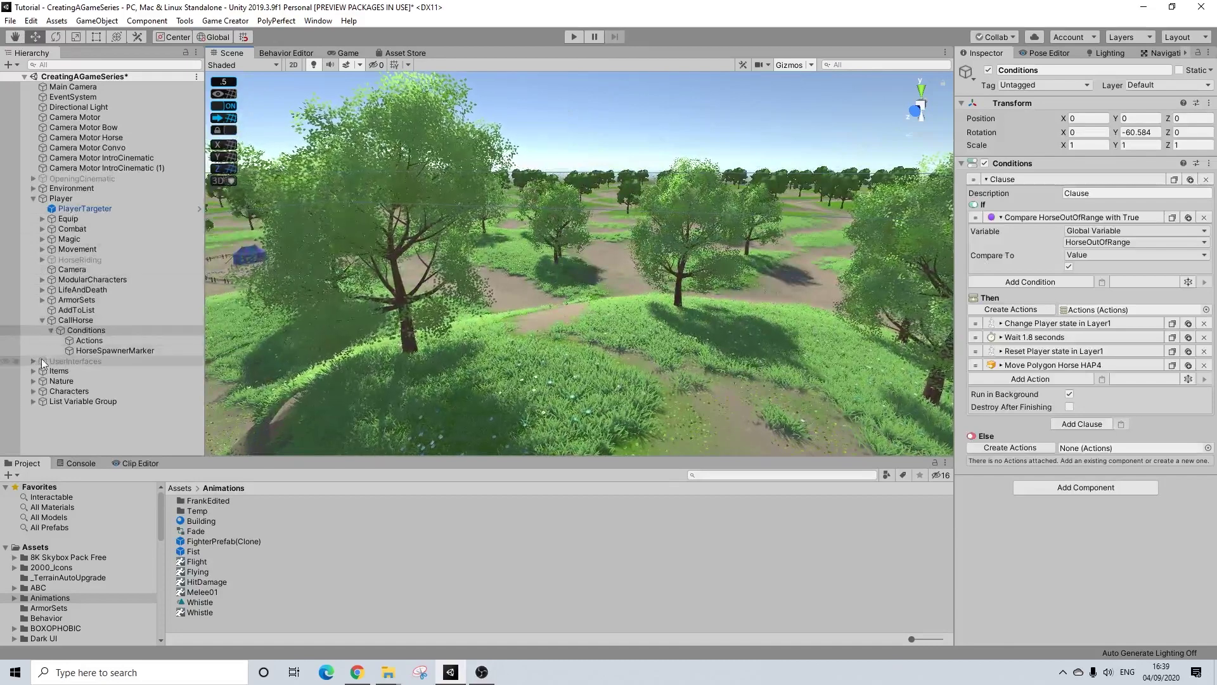
pyautogui.click(35, 392)
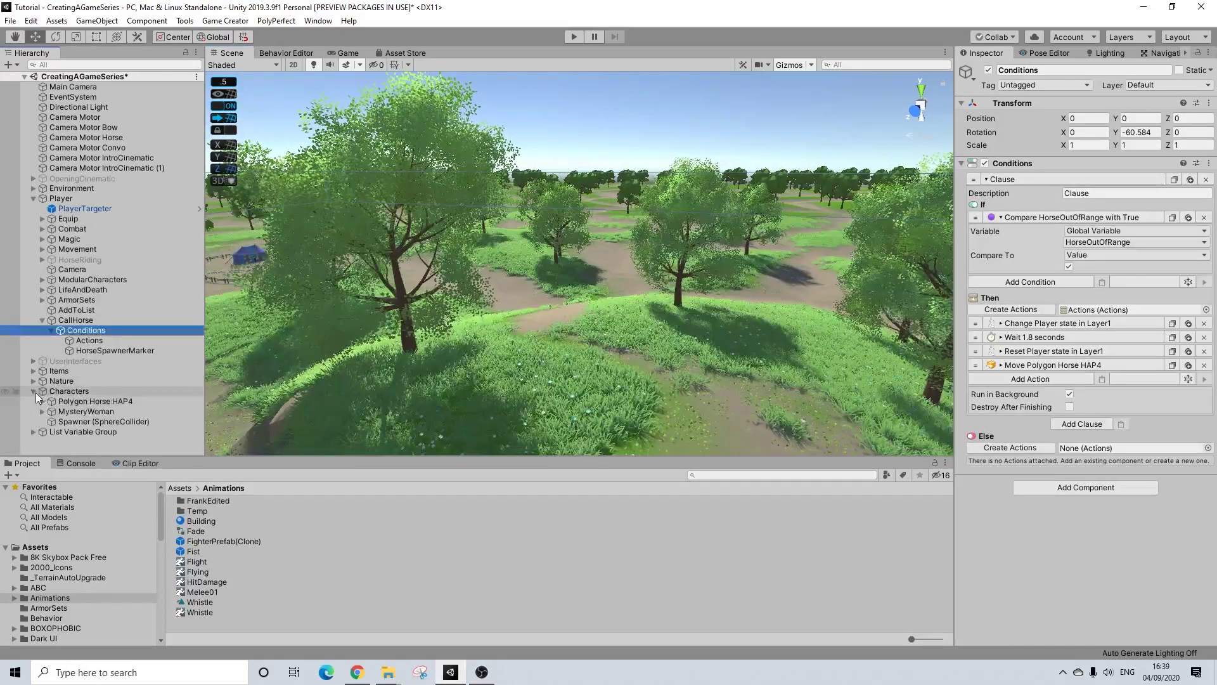
pyautogui.click(69, 401)
pyautogui.press('f')
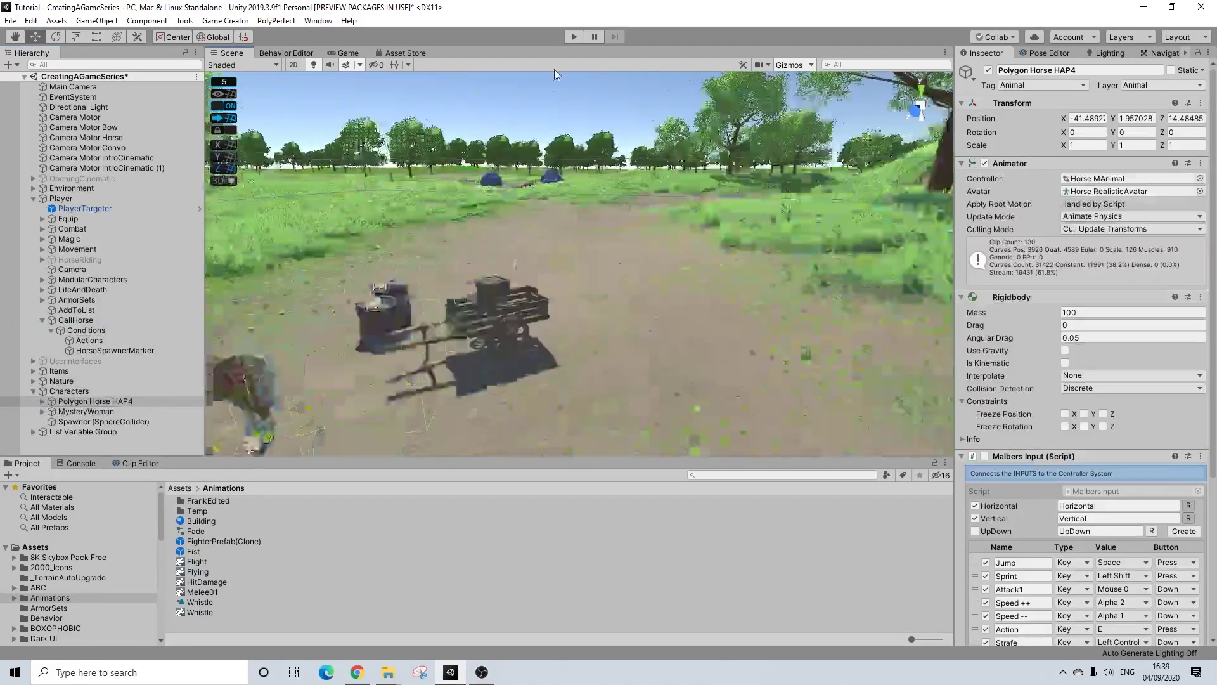
pyautogui.keyDown('alt'); pyautogui.moveTo(710, 222); pyautogui.dragTo(472, 272); pyautogui.keyUp('alt')
pyautogui.scroll(-5, 1023, 404)
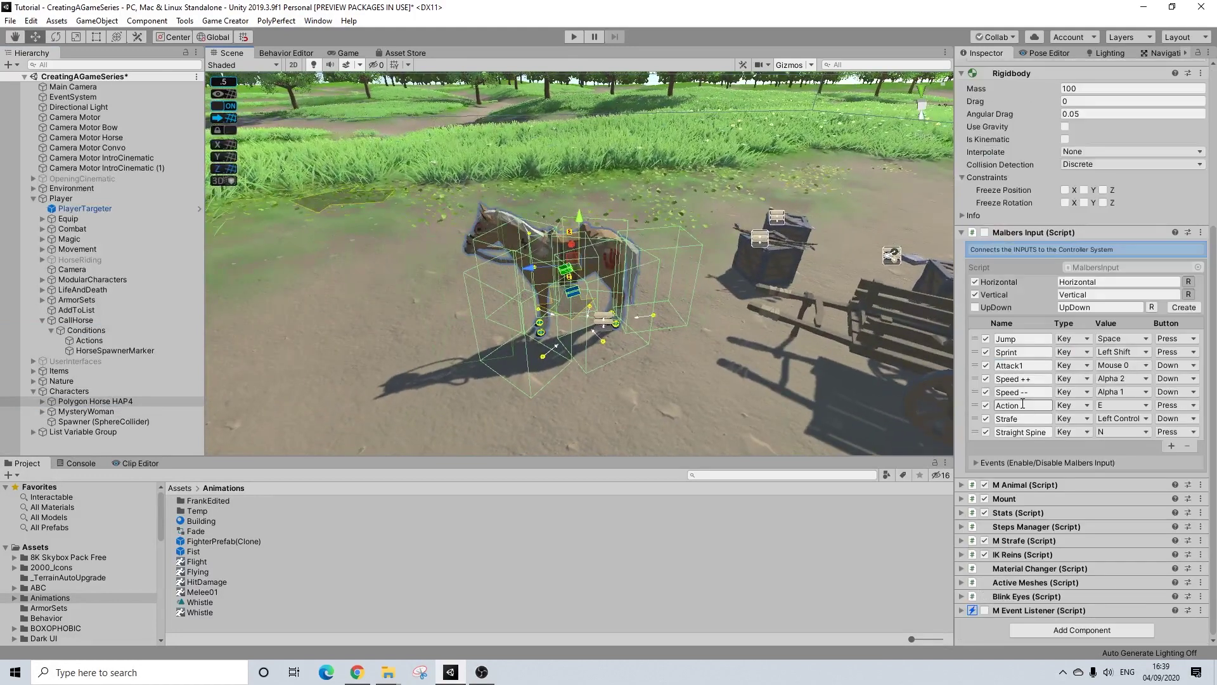
# - Create a 3D Sphere on Polygon Horse HAP4 as a child of its MountTriggerGC object
pyautogui.rightClick(77, 400)
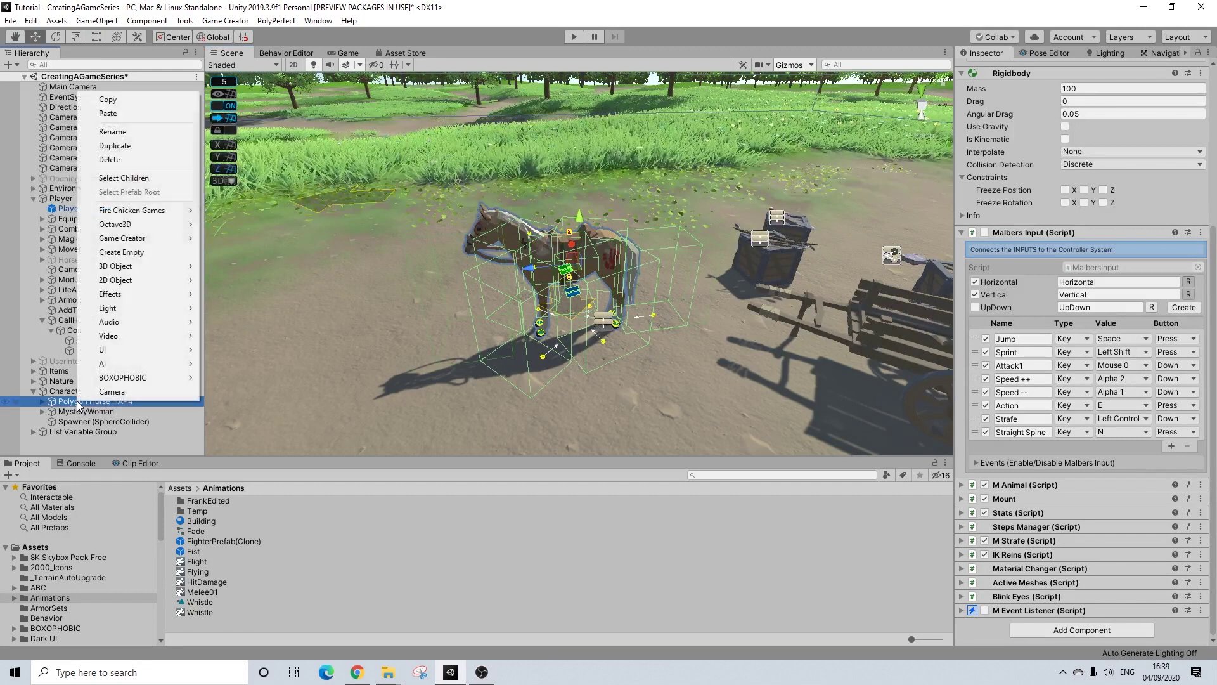
pyautogui.click(43, 401)
pyautogui.scroll(-3, 101, 383)
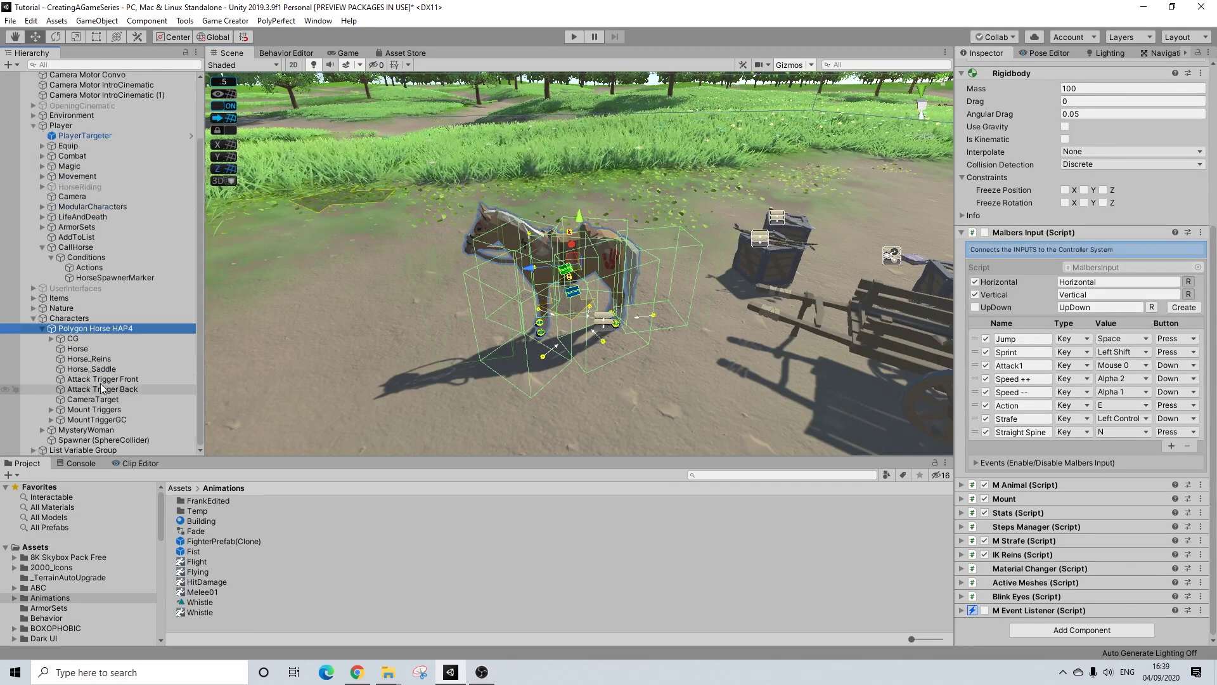
pyautogui.rightClick(98, 326)
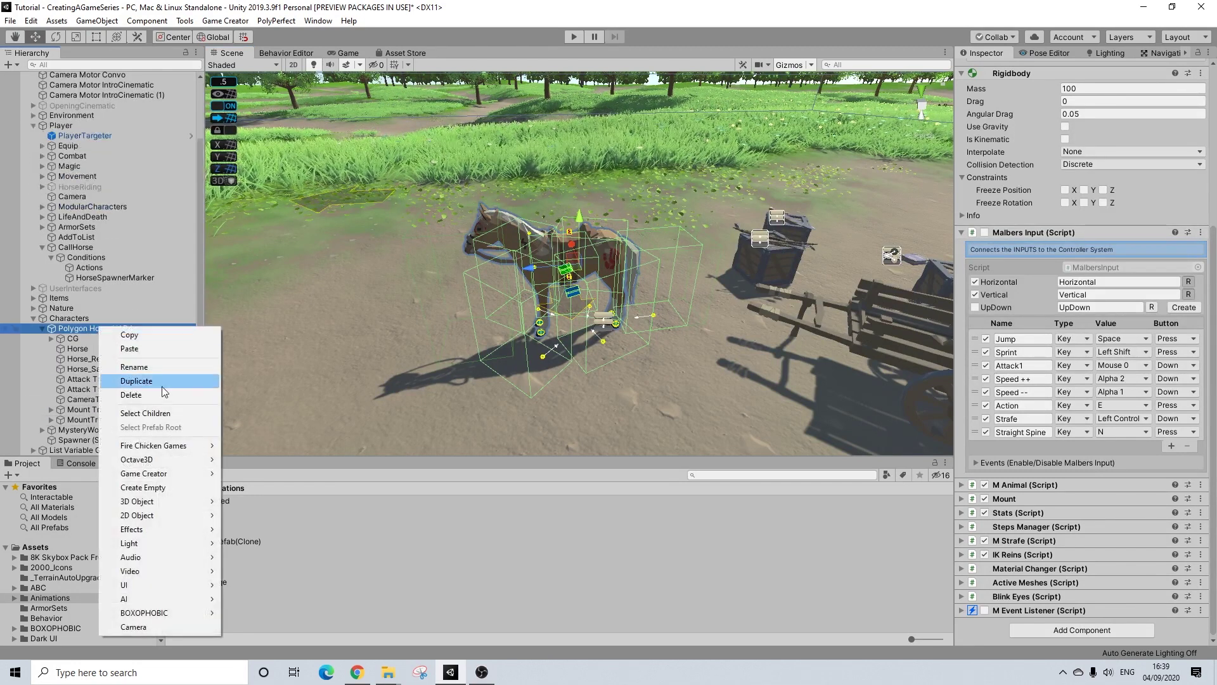
pyautogui.moveTo(208, 505)
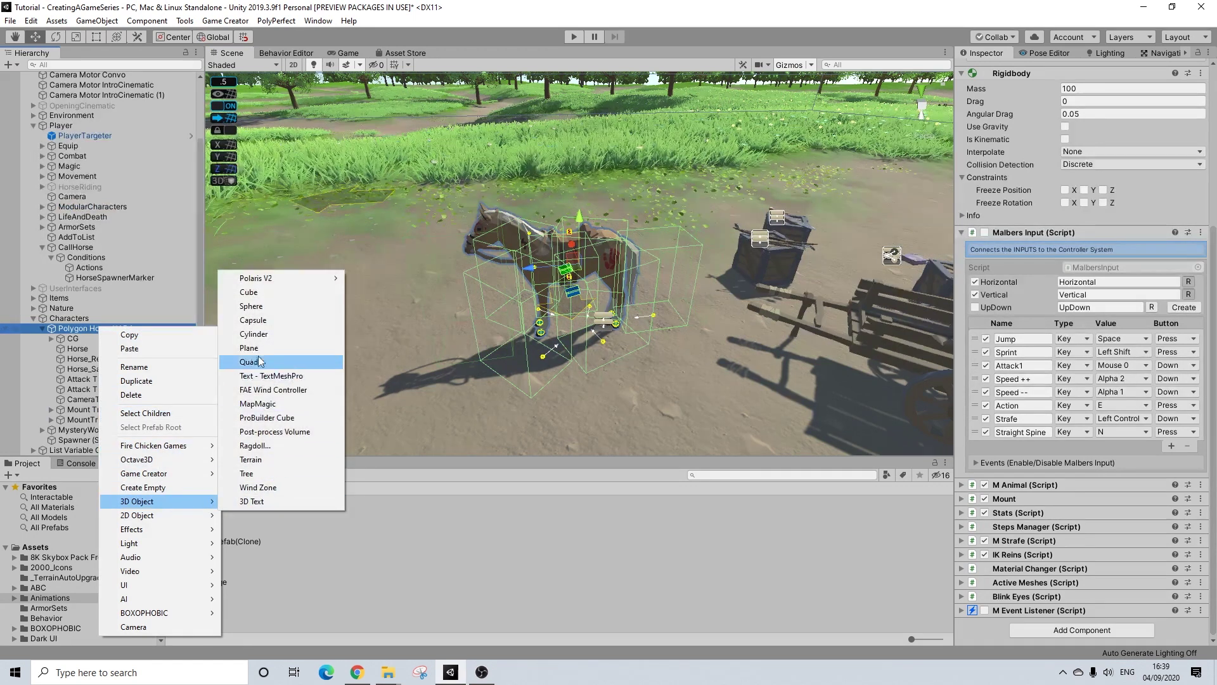
pyautogui.click(251, 307)
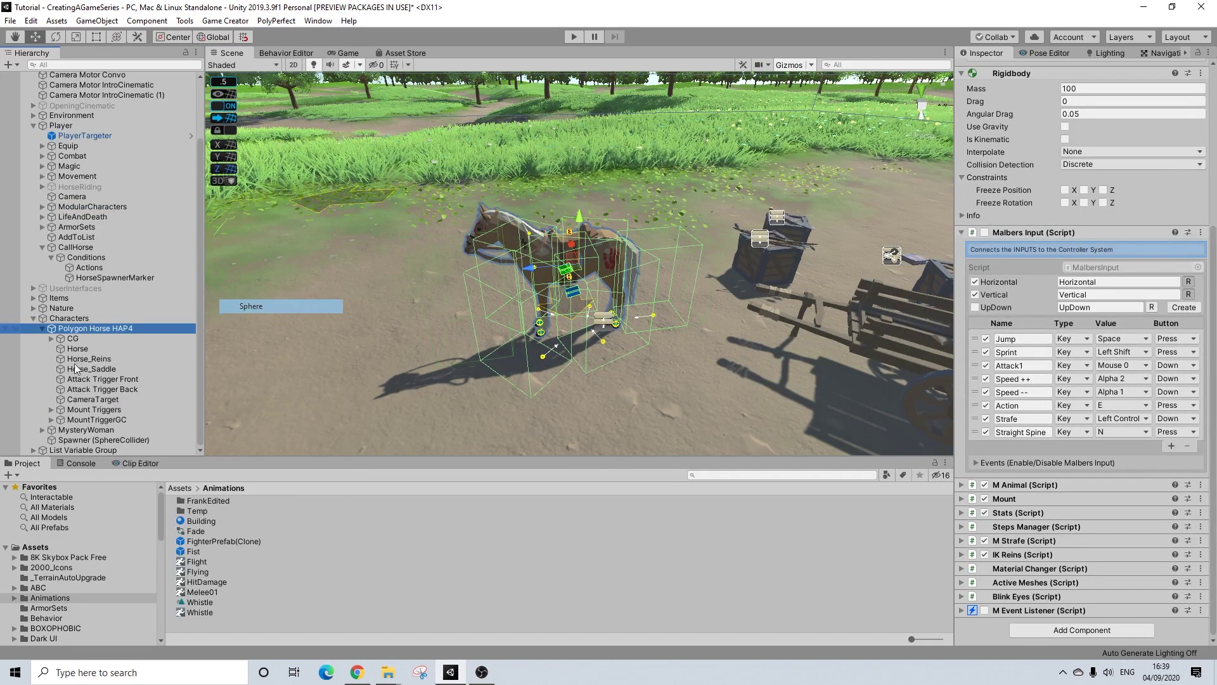
pyautogui.moveTo(107, 423); pyautogui.dragTo(107, 423)
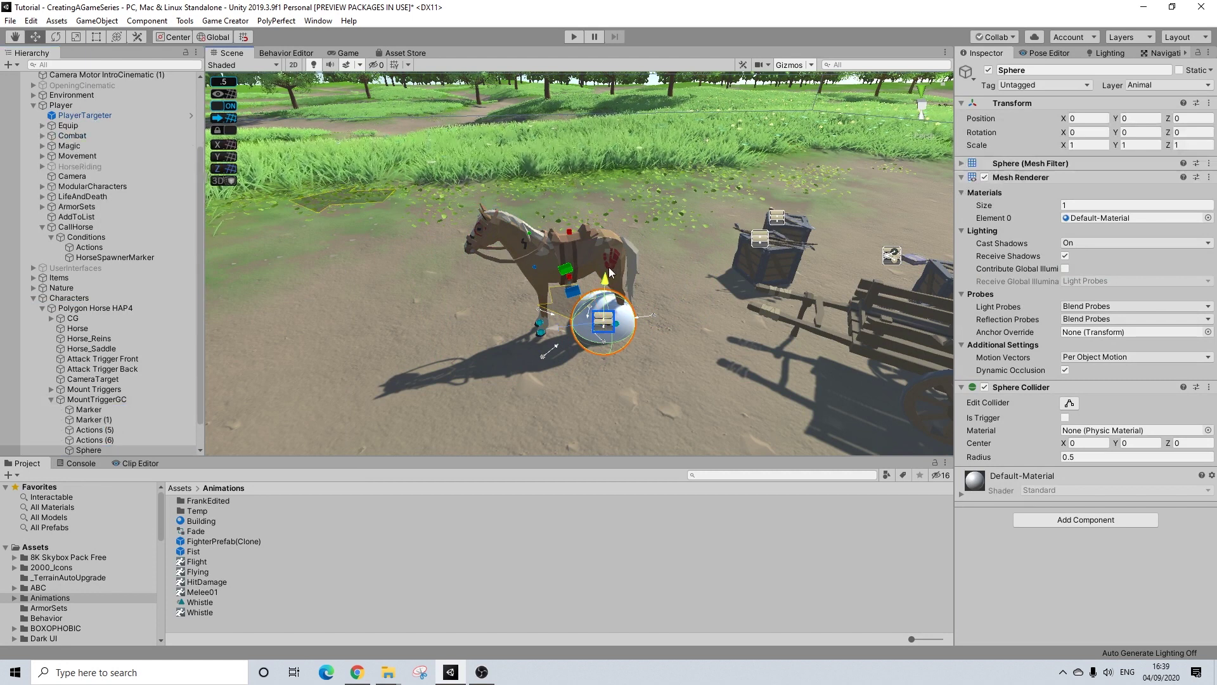
# - Move the sphere onto the horse's body at Y 1.28, Z 0.67 and set its Sphere Collider radius to 20
pyautogui.moveTo(527, 255); pyautogui.dragTo(511, 256)
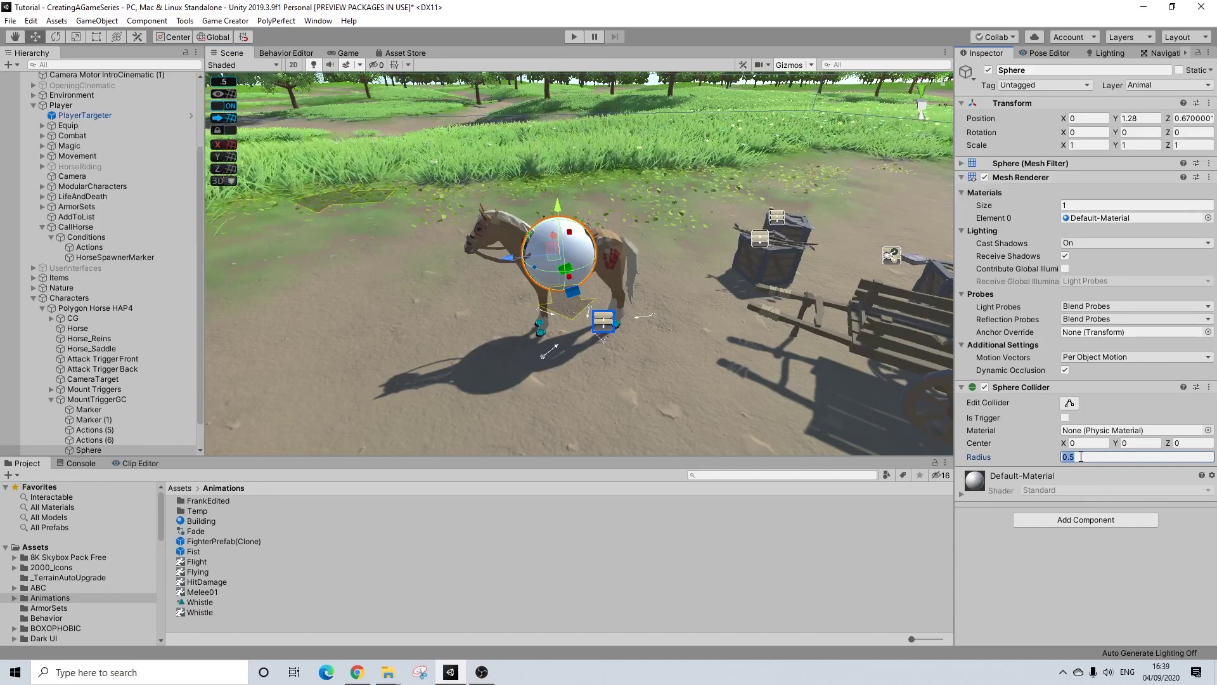
pyautogui.scroll(-10, 556, 340)
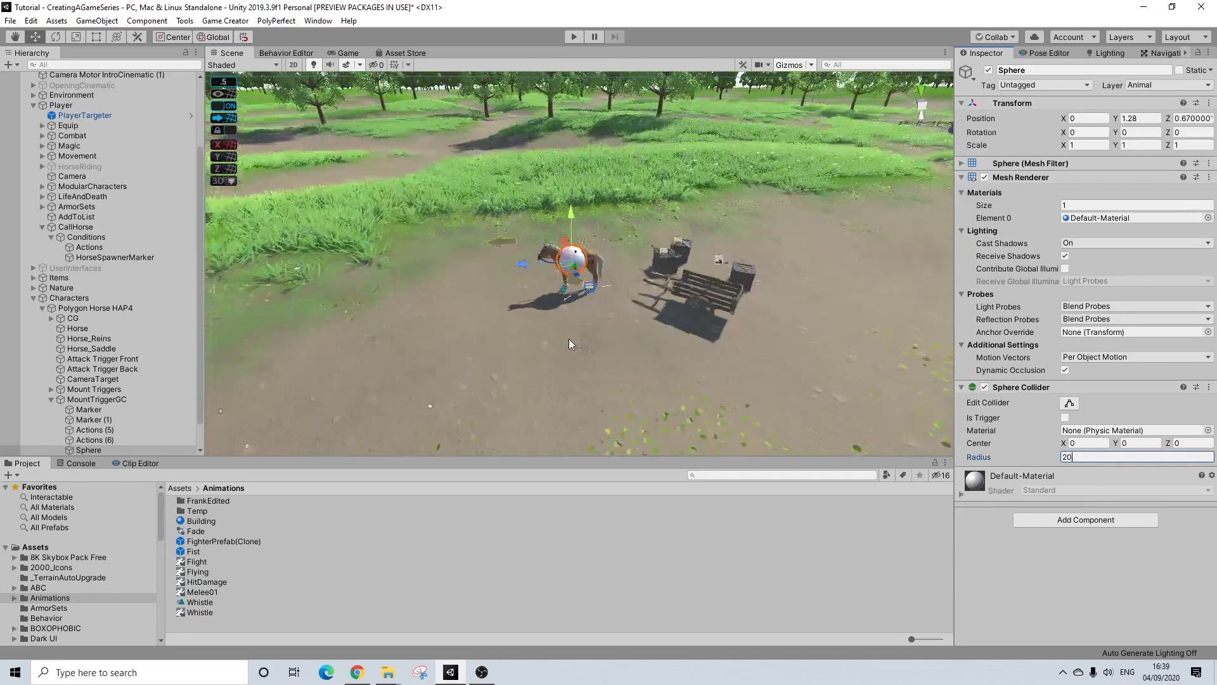
pyautogui.scroll(-8, 576, 341)
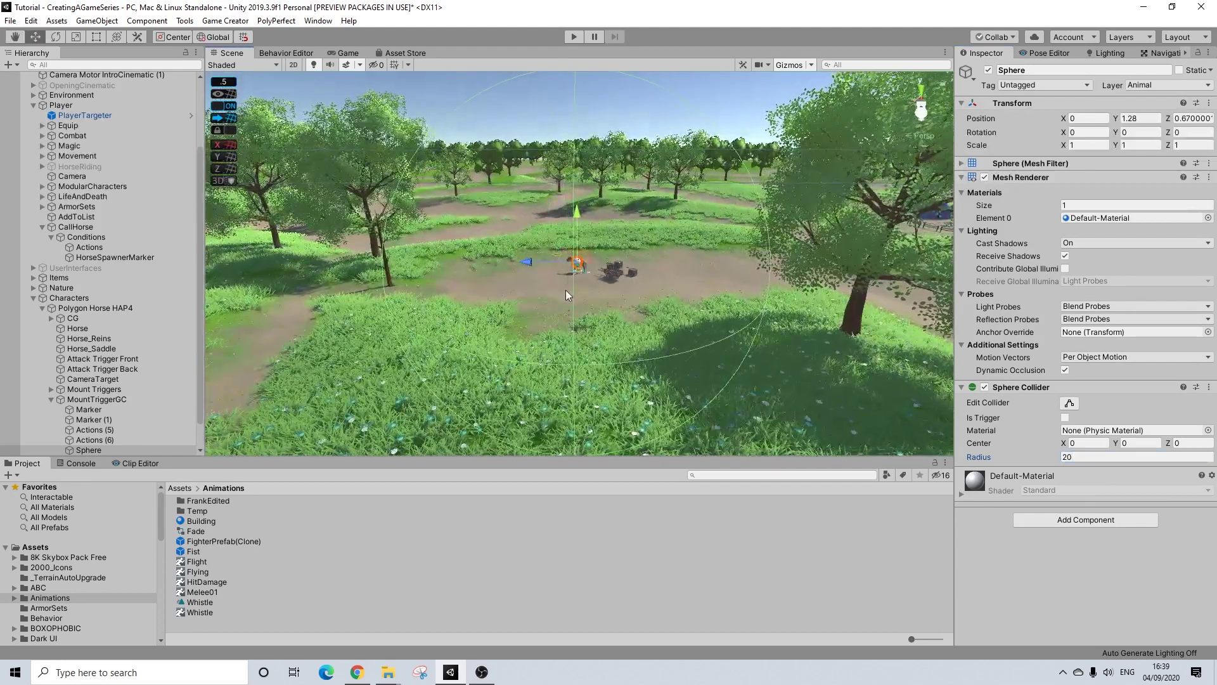
pyautogui.scroll(3, 566, 293)
pyautogui.scroll(5, 569, 293)
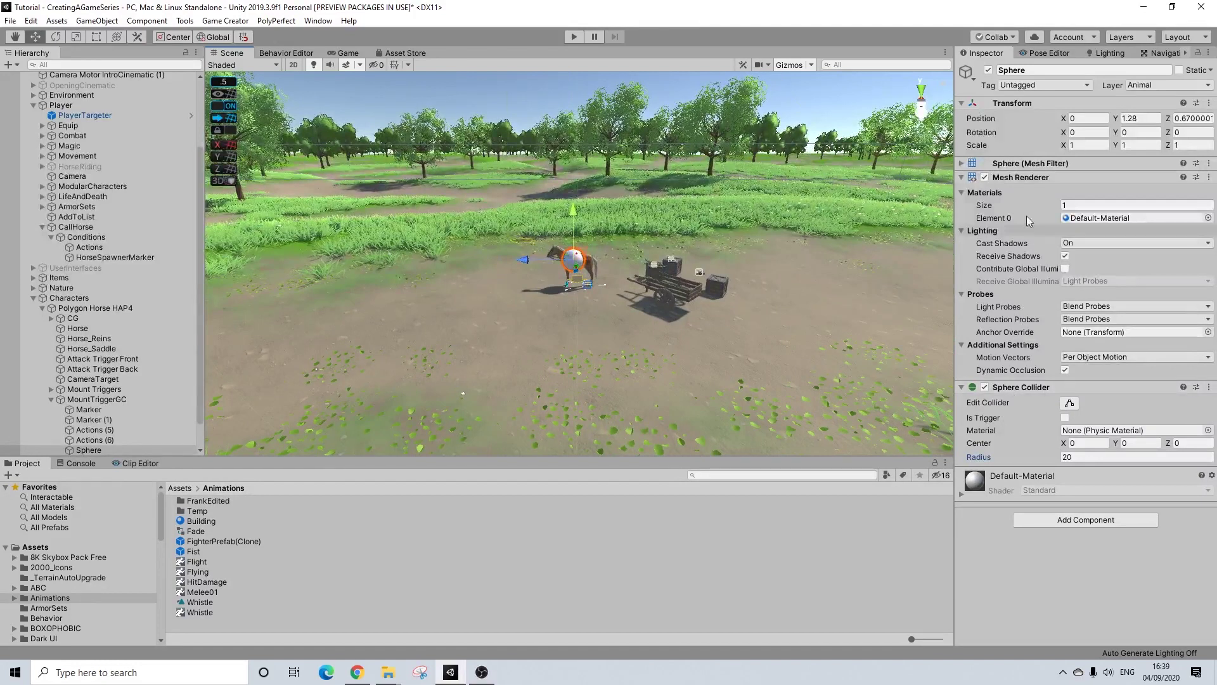
# - Disable the sphere's Mesh Renderer and turn on Is Trigger for its Sphere Collider
pyautogui.click(985, 177)
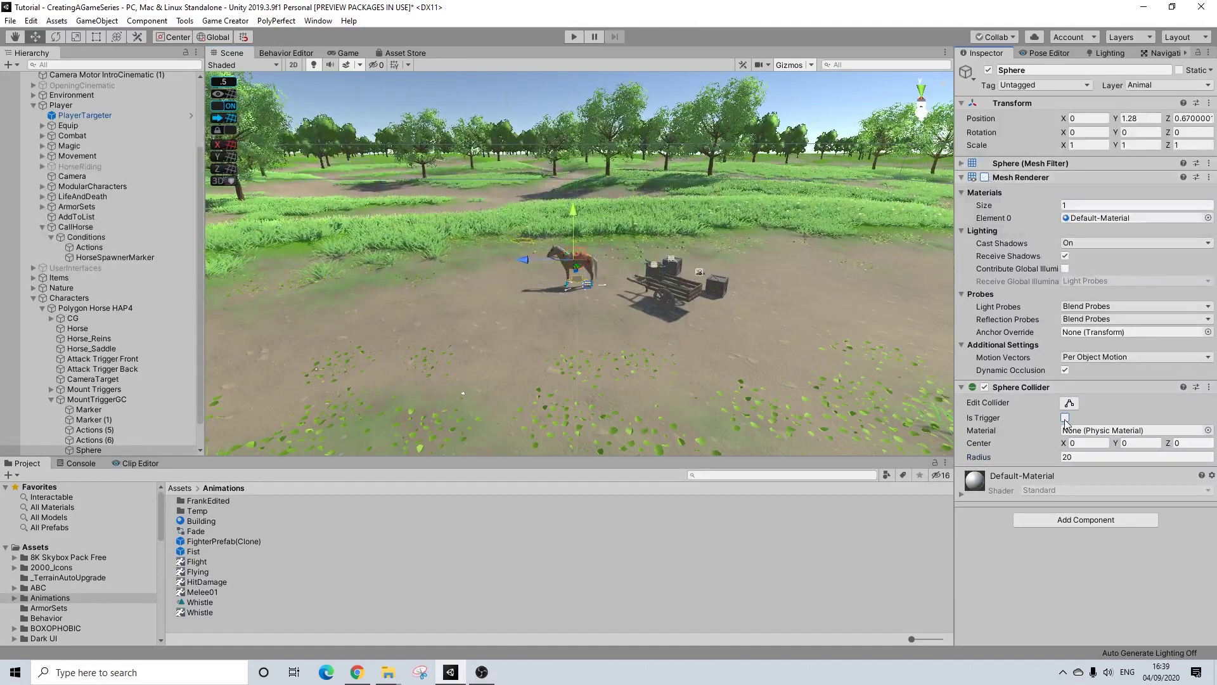
pyautogui.click(1015, 180)
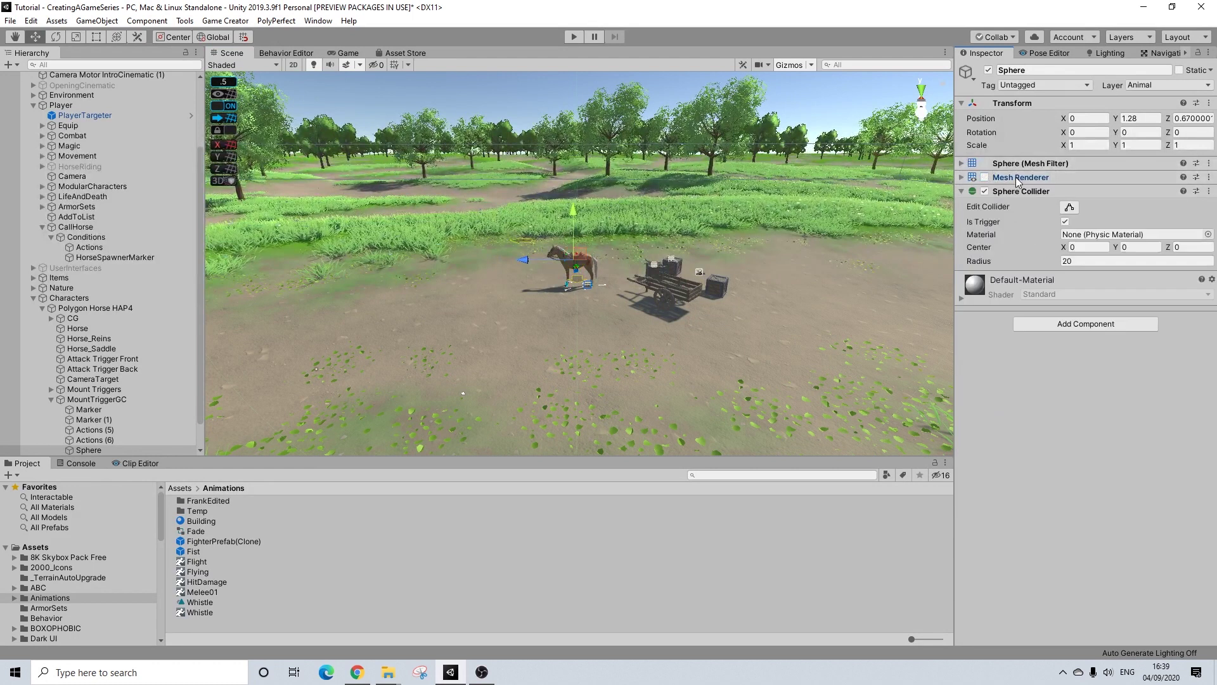
# - Remove the Mesh Renderer and Mesh Filter components from the Sphere
pyautogui.click(1016, 179)
pyautogui.click(1023, 179)
pyautogui.click(1209, 178)
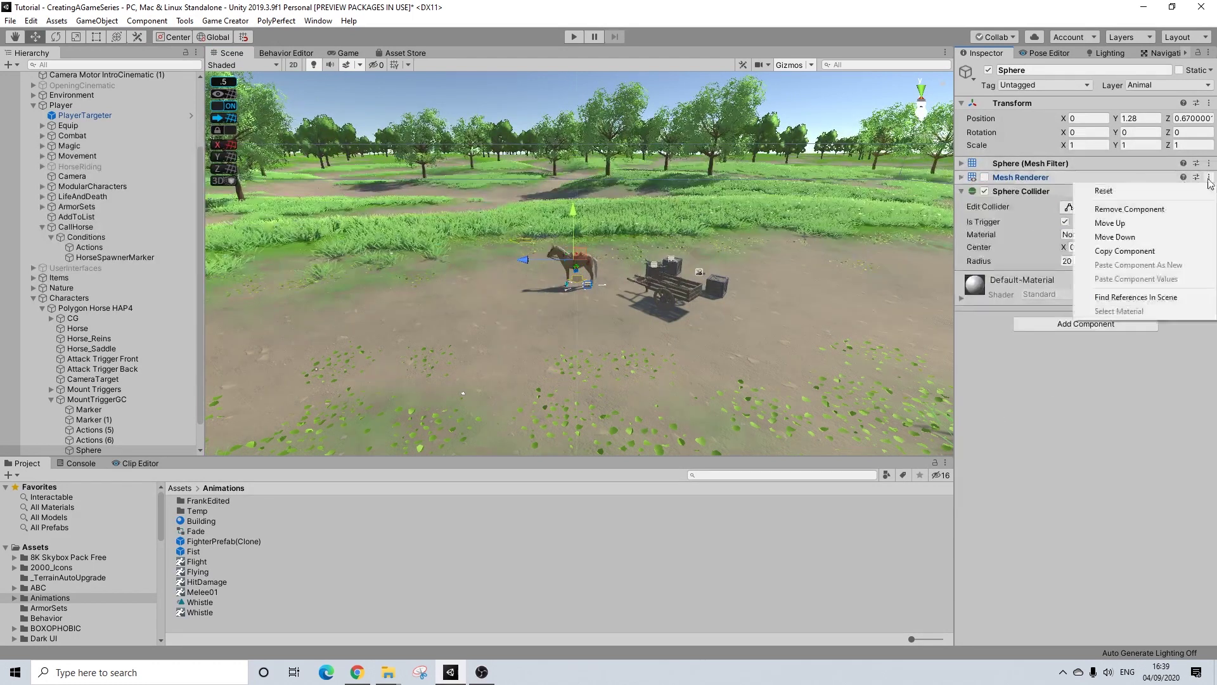
pyautogui.click(1137, 210)
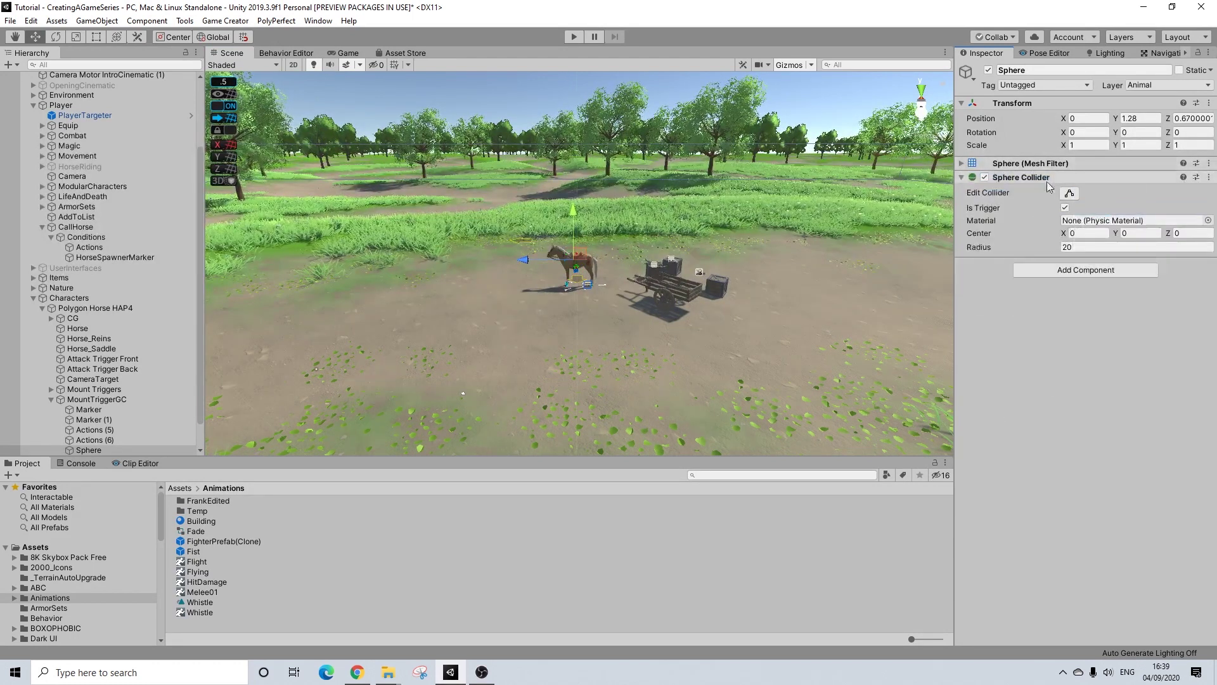
pyautogui.click(1057, 273)
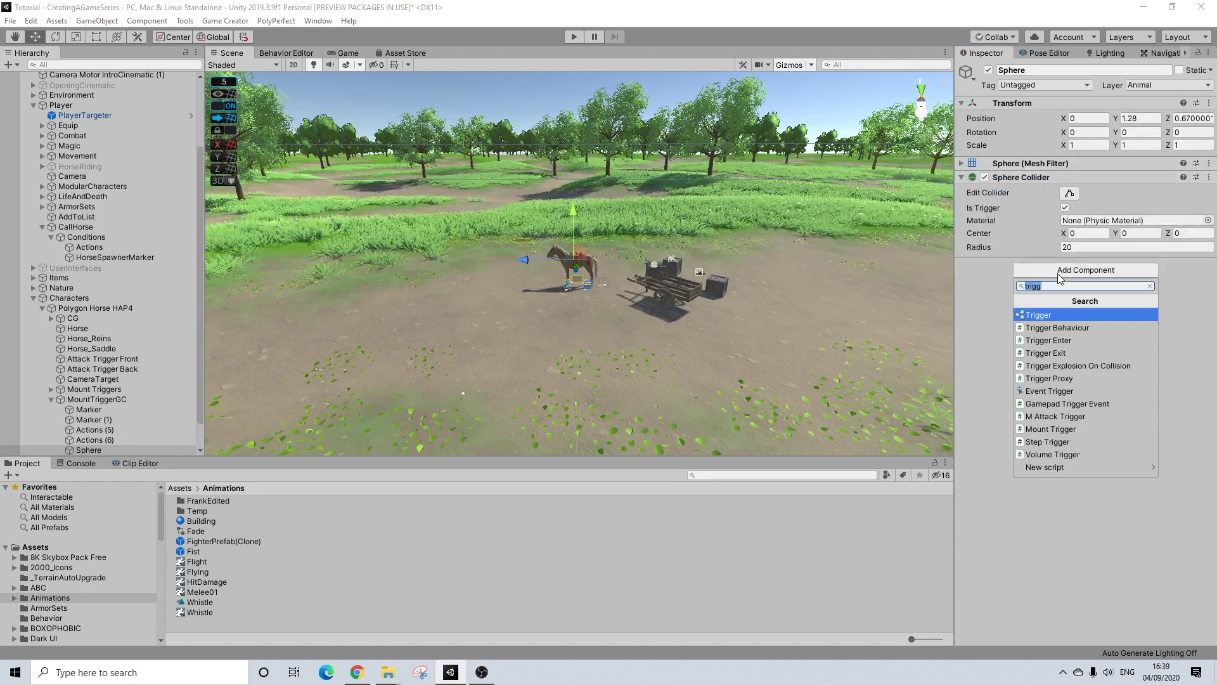
pyautogui.click(1214, 163)
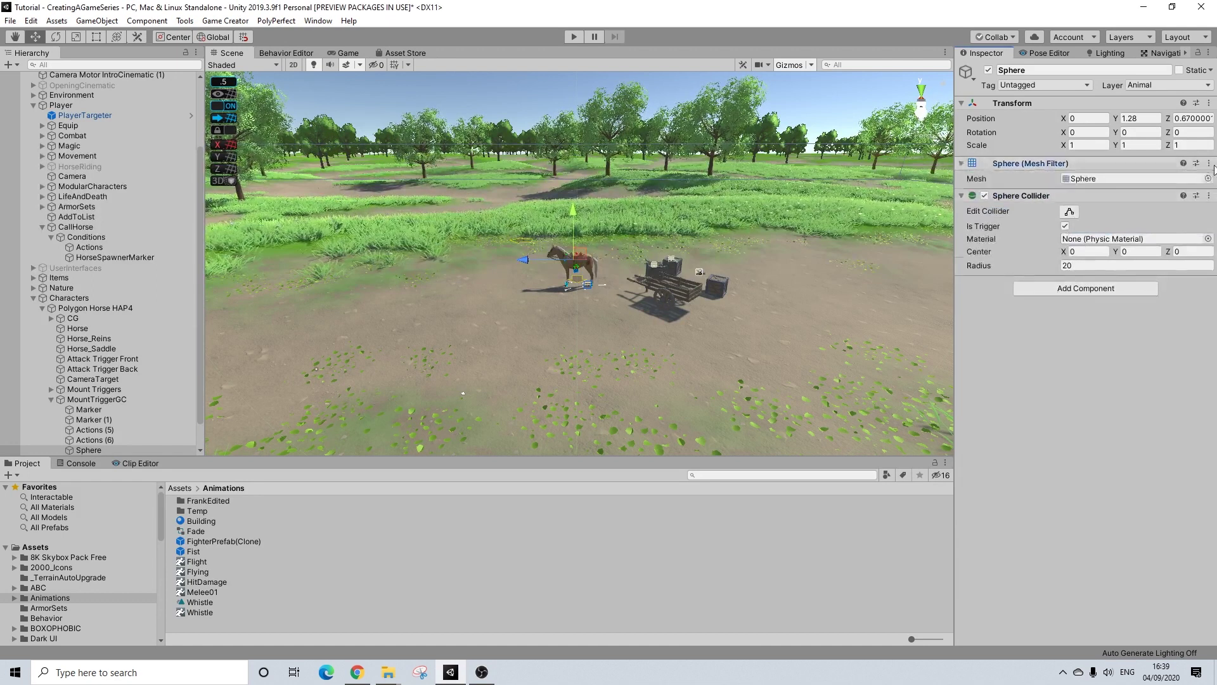
pyautogui.click(1209, 163)
pyautogui.click(1138, 199)
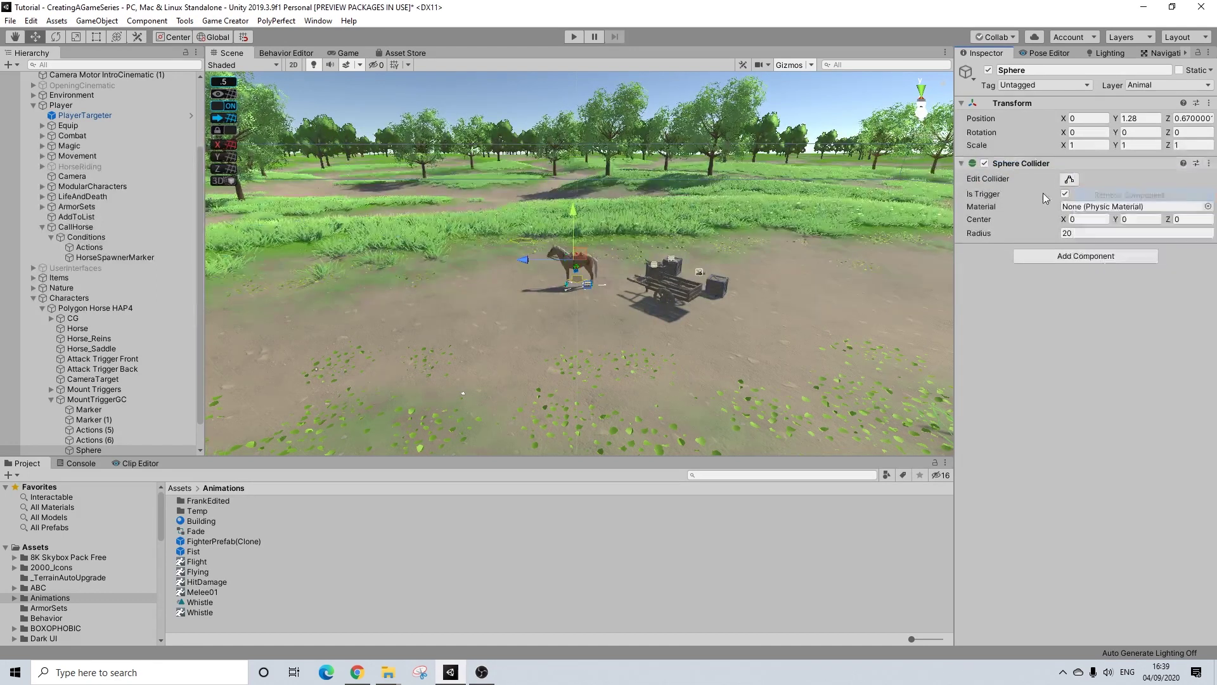
# - Add a Trigger component to the Sphere and set its event to On Player Enter
pyautogui.click(1052, 258)
pyautogui.press('Return')
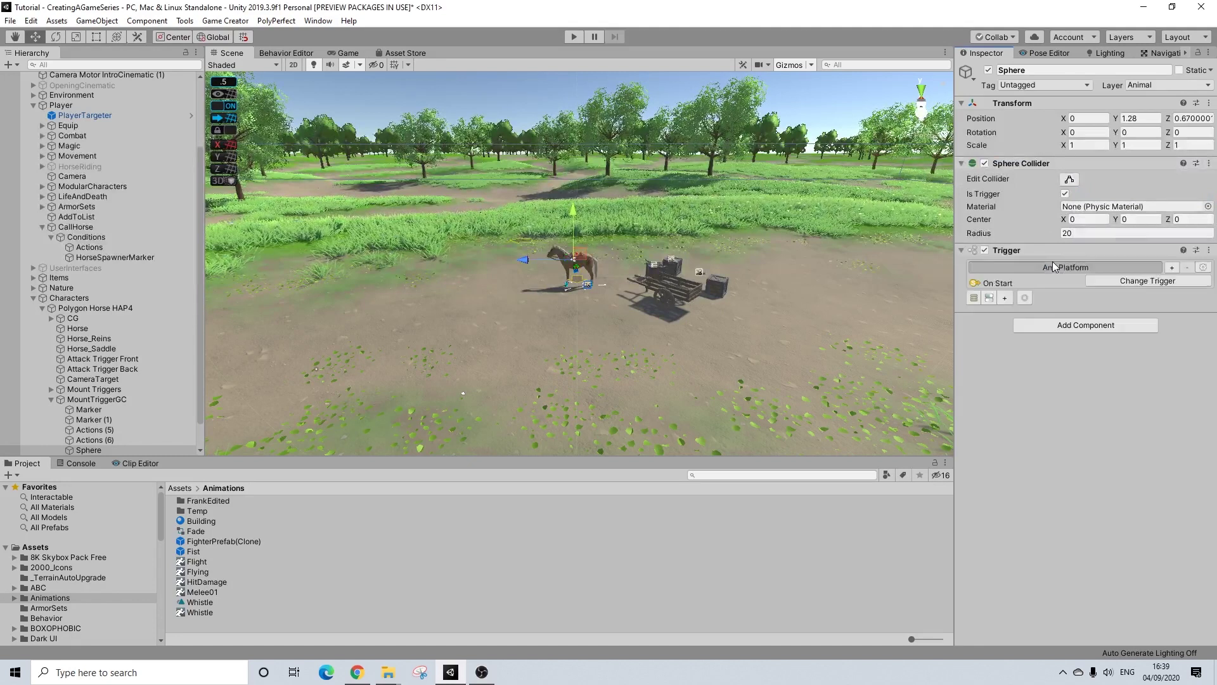
pyautogui.click(1121, 281)
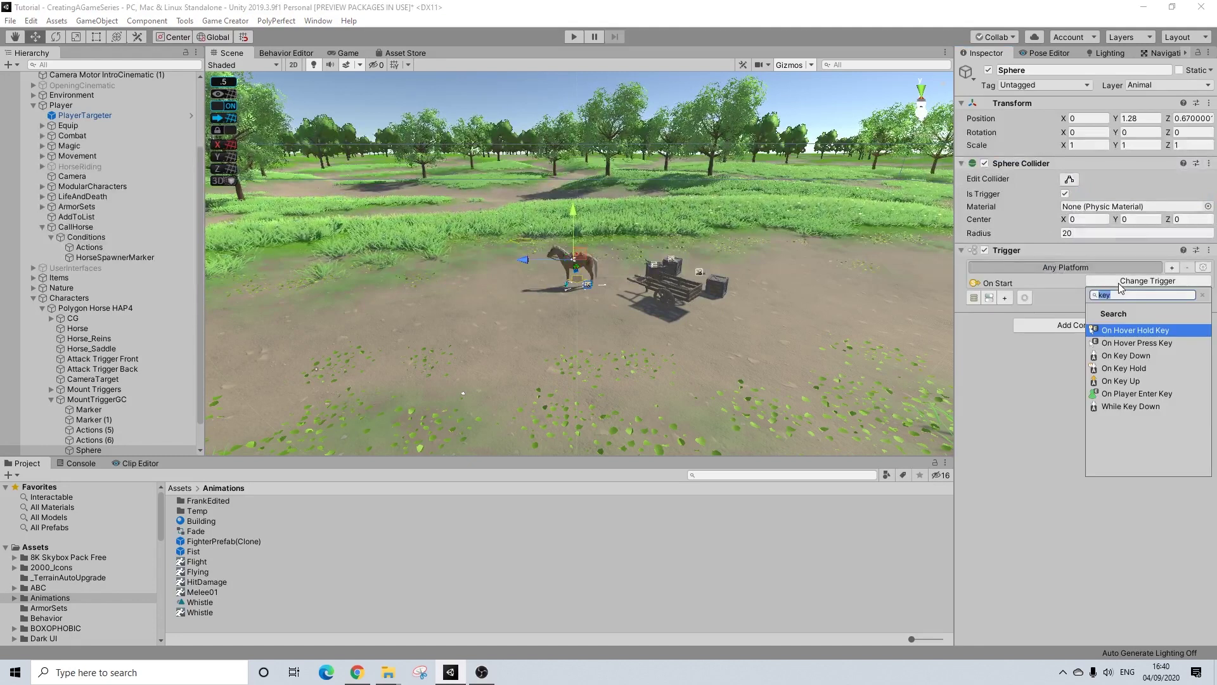
pyautogui.write('playe')
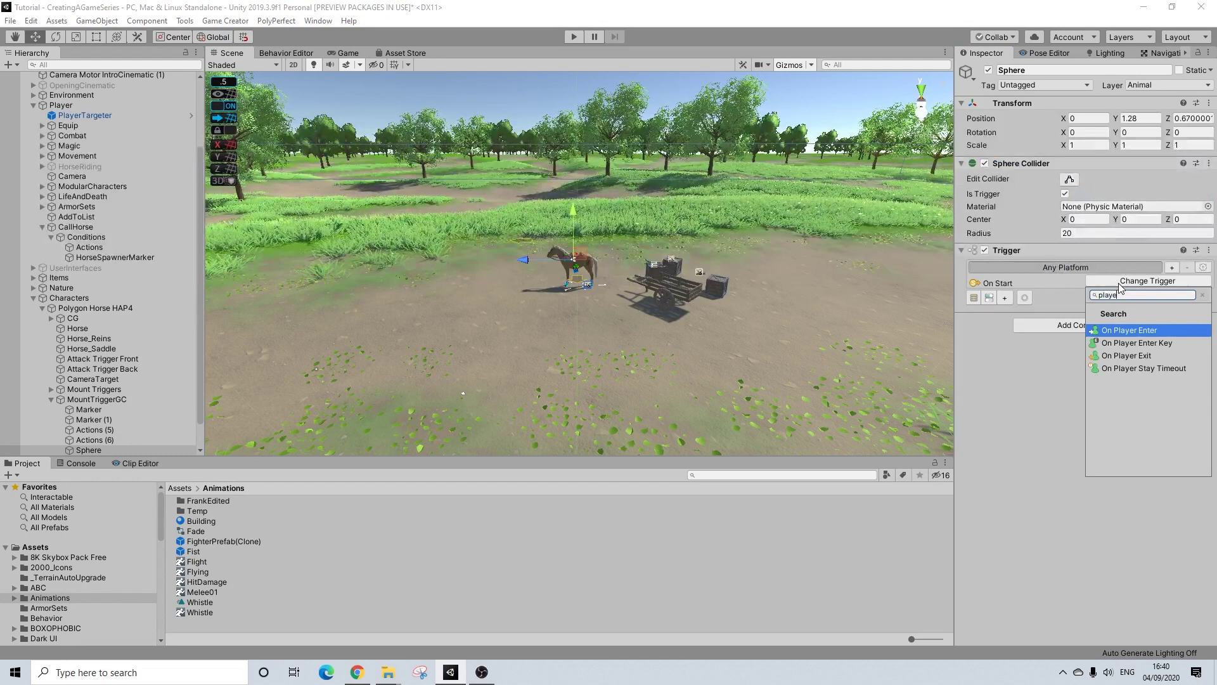
pyautogui.click(1122, 330)
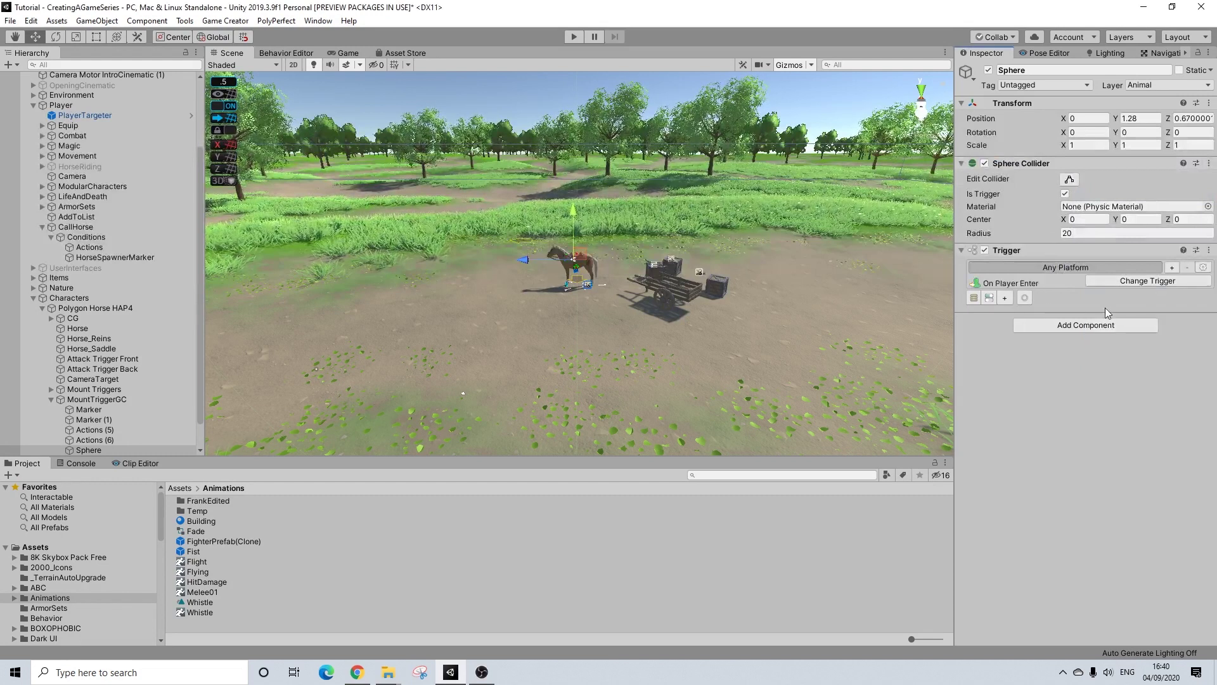
# - Add a second Trigger component to the Sphere set to On Player Exit and create an Actions object for each of the two triggers
pyautogui.click(1046, 327)
pyautogui.click(1054, 371)
pyautogui.click(1143, 352)
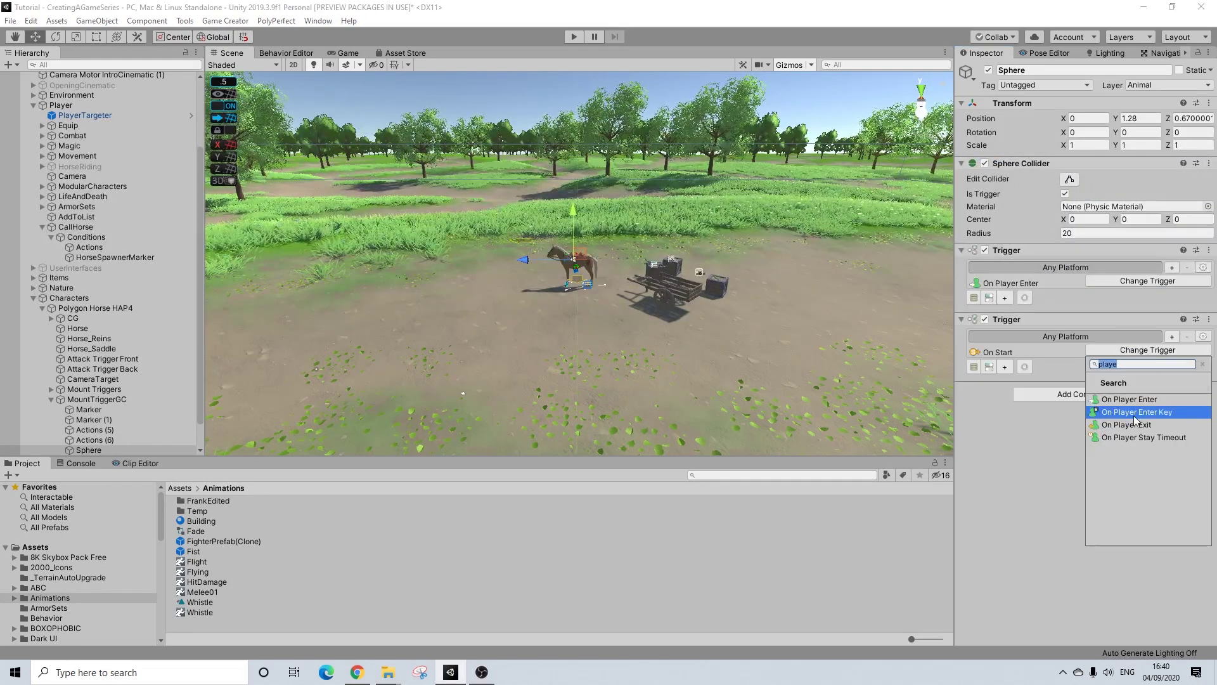
pyautogui.click(1129, 424)
pyautogui.click(974, 298)
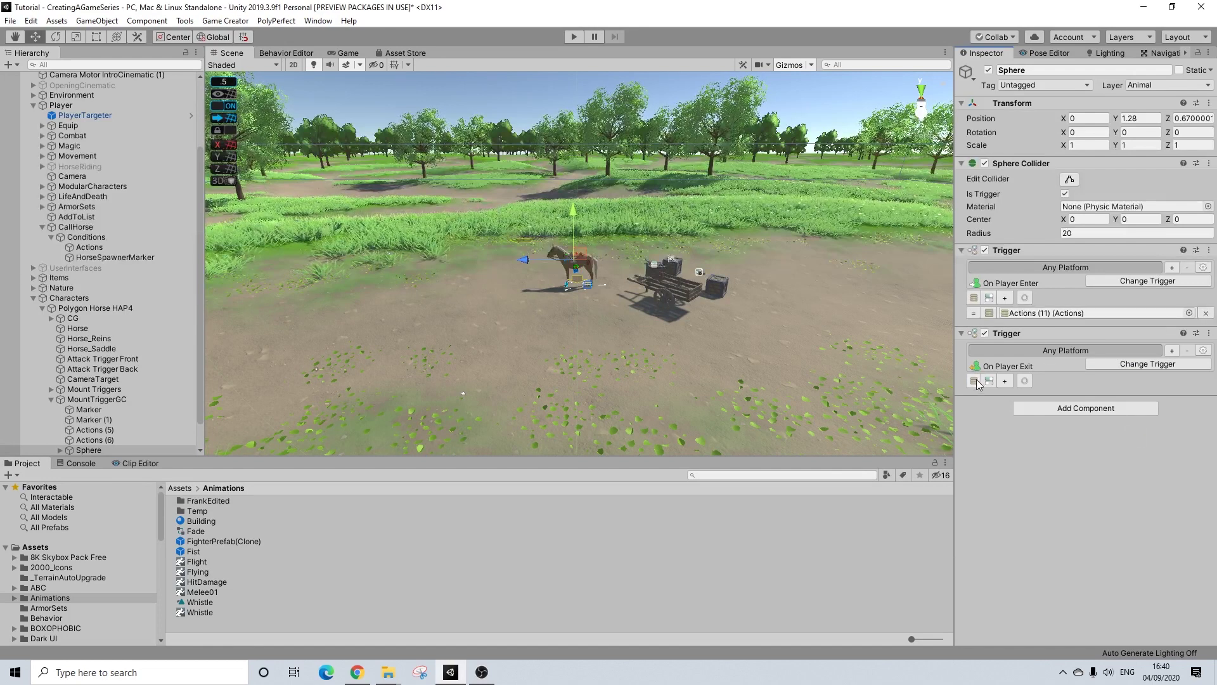
pyautogui.click(975, 381)
# - Assign the global bool HorseOutOfRange false in the On Player Enter actions and true in the On Player Exit actions
pyautogui.scroll(-1, 67, 385)
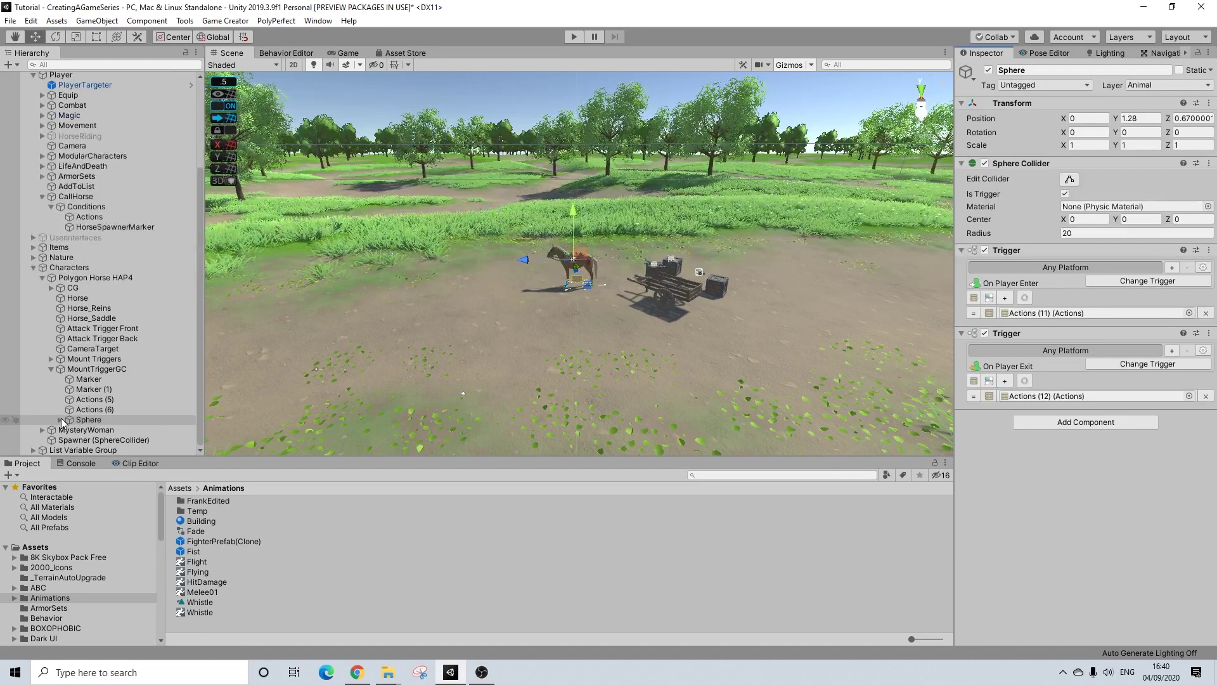
pyautogui.click(61, 419)
pyautogui.click(100, 430)
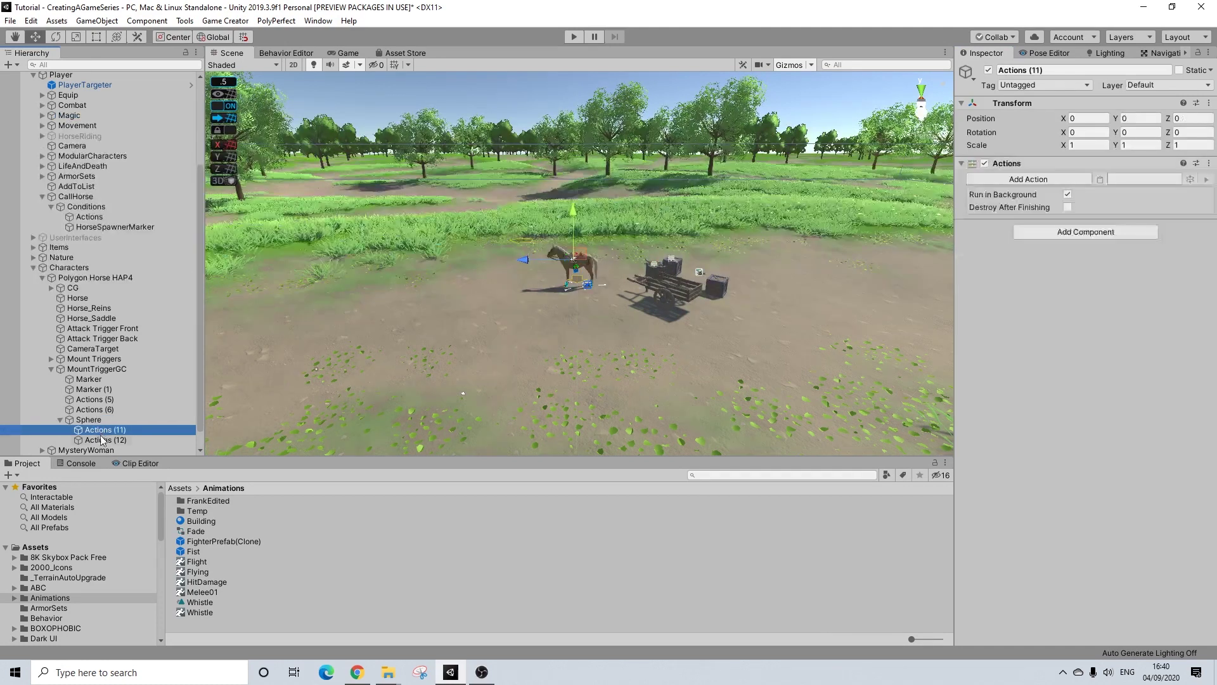
pyautogui.click(1054, 176)
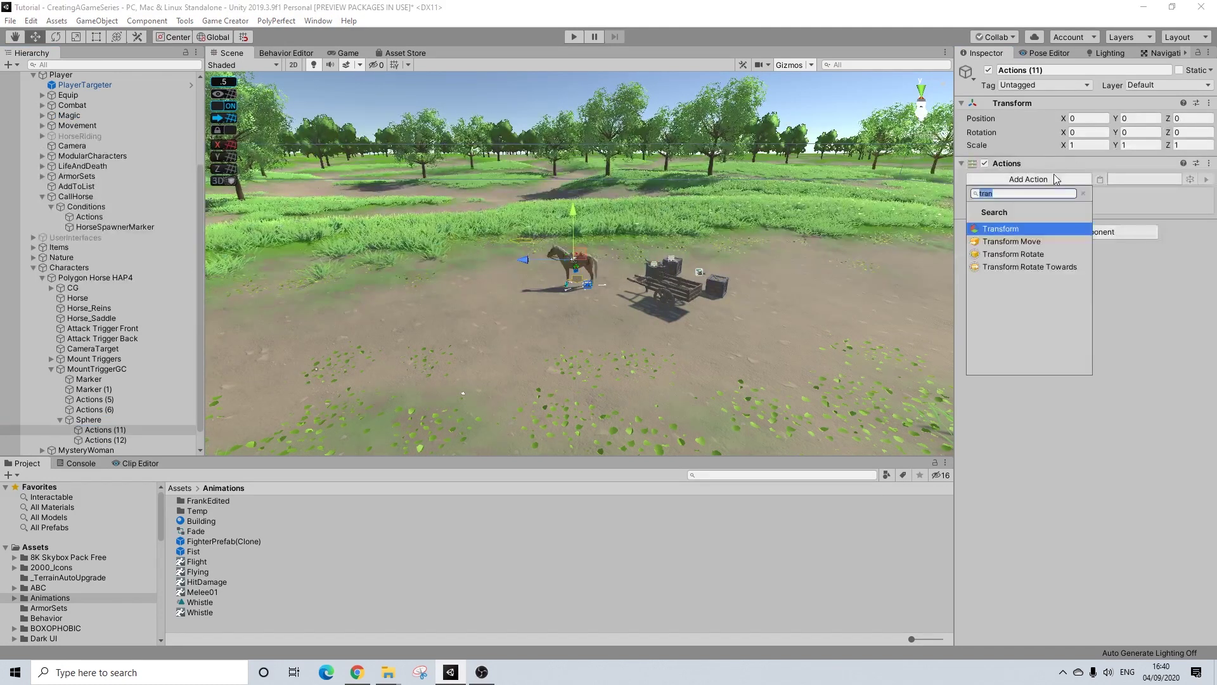
pyautogui.write('bool')
pyautogui.press('Return')
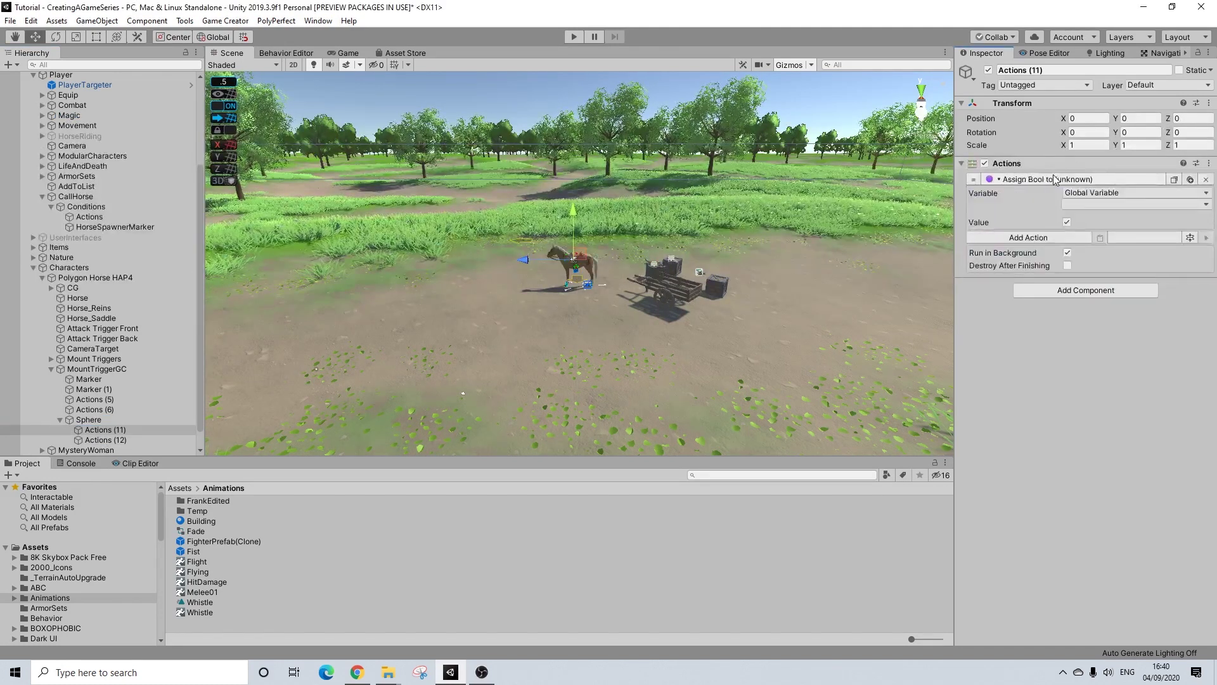
pyautogui.click(1073, 205)
pyautogui.click(1098, 338)
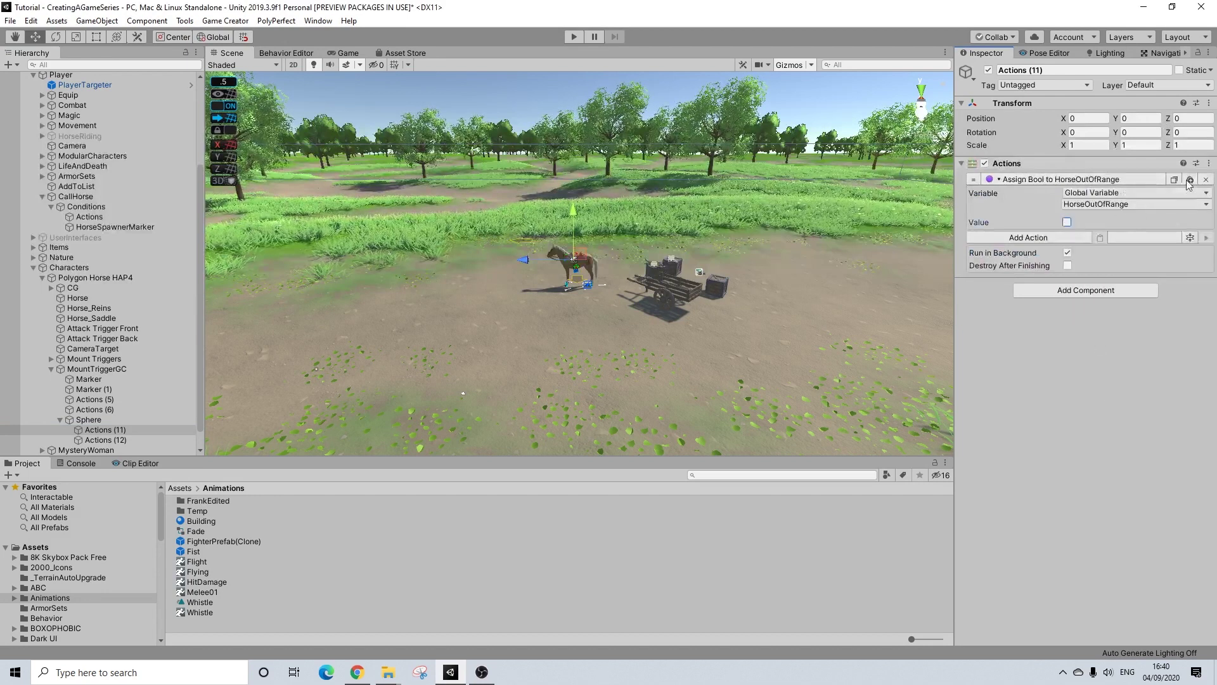
pyautogui.click(105, 440)
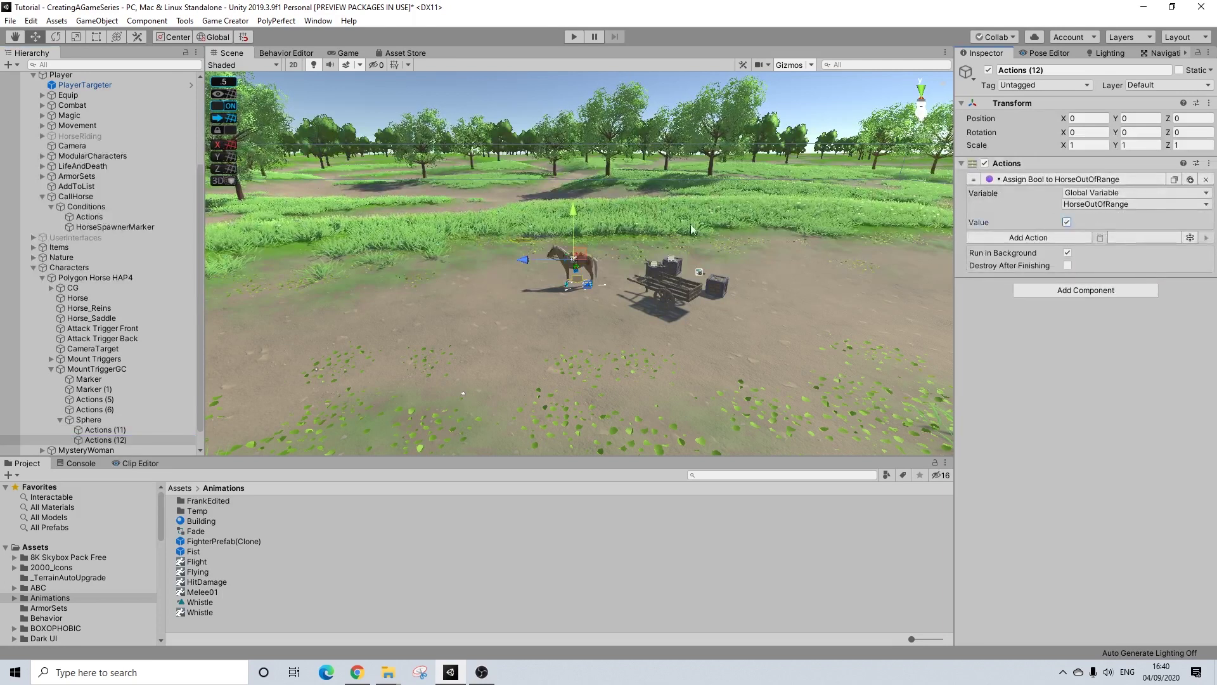
# - Examine the extent of the Sphere's trigger collider around the horse relative to the player's position in the scene
pyautogui.scroll(-6, 688, 225)
pyautogui.scroll(-3, 693, 224)
pyautogui.scroll(4, 694, 223)
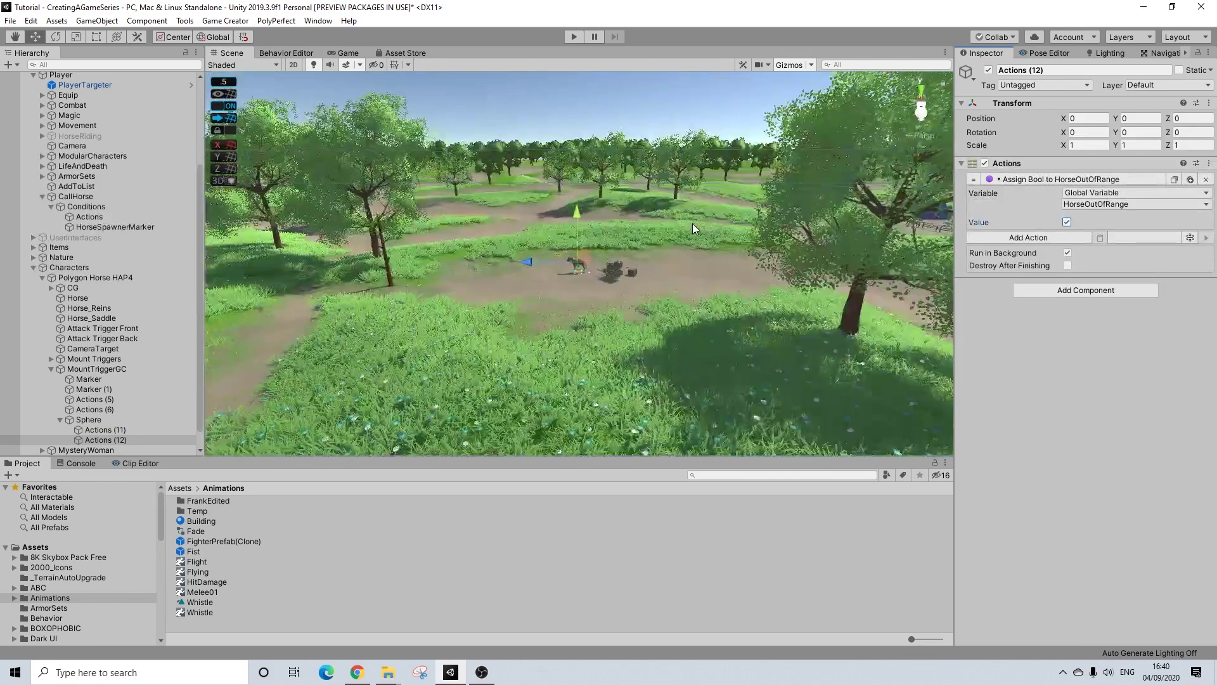
pyautogui.click(88, 421)
pyautogui.scroll(-5, 701, 247)
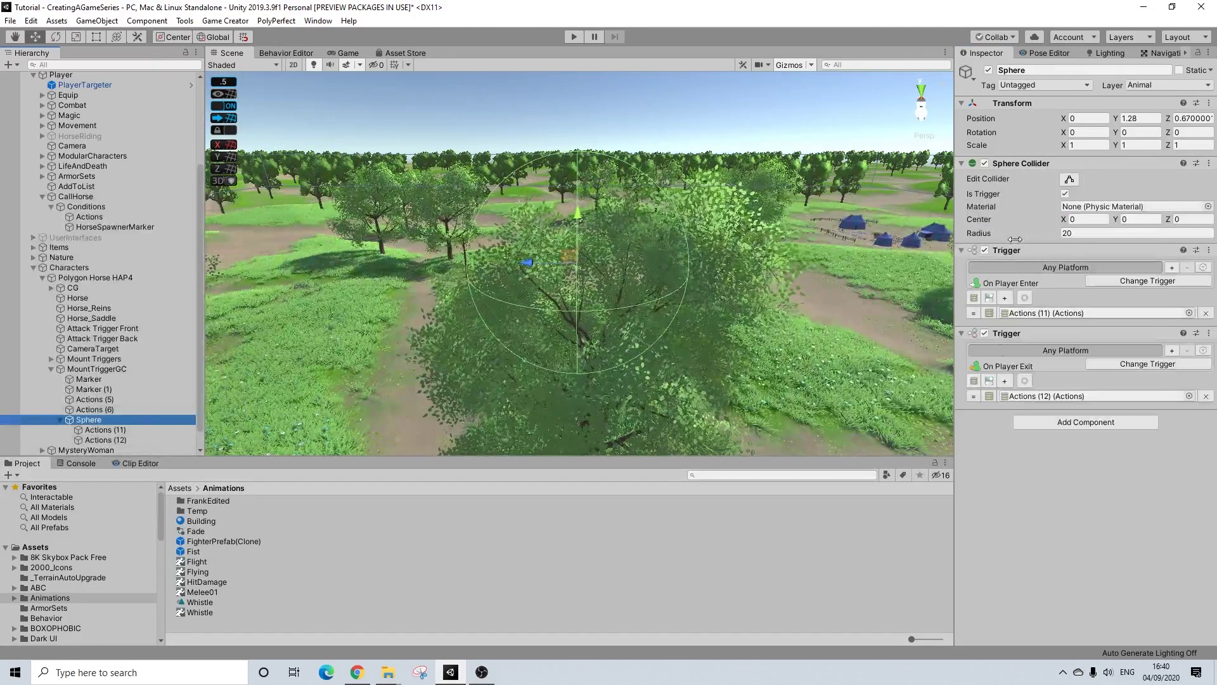
pyautogui.scroll(-4, 697, 348)
pyautogui.moveTo(698, 349); pyautogui.dragTo(563, 258, button='middle')
pyautogui.scroll(-5, 631, 253)
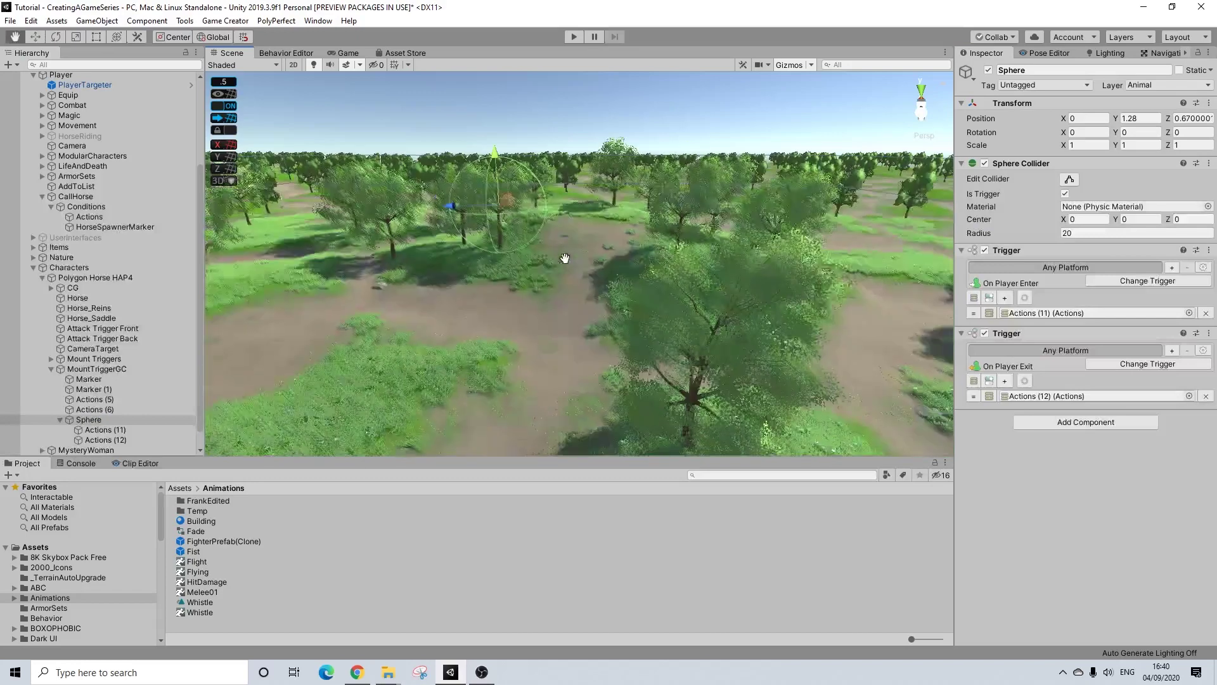
pyautogui.scroll(6, 565, 257)
pyautogui.moveTo(565, 257); pyautogui.dragTo(558, 260, button='right')
pyautogui.keyDown('alt'); pyautogui.moveTo(558, 260); pyautogui.dragTo(541, 261); pyautogui.keyUp('alt')
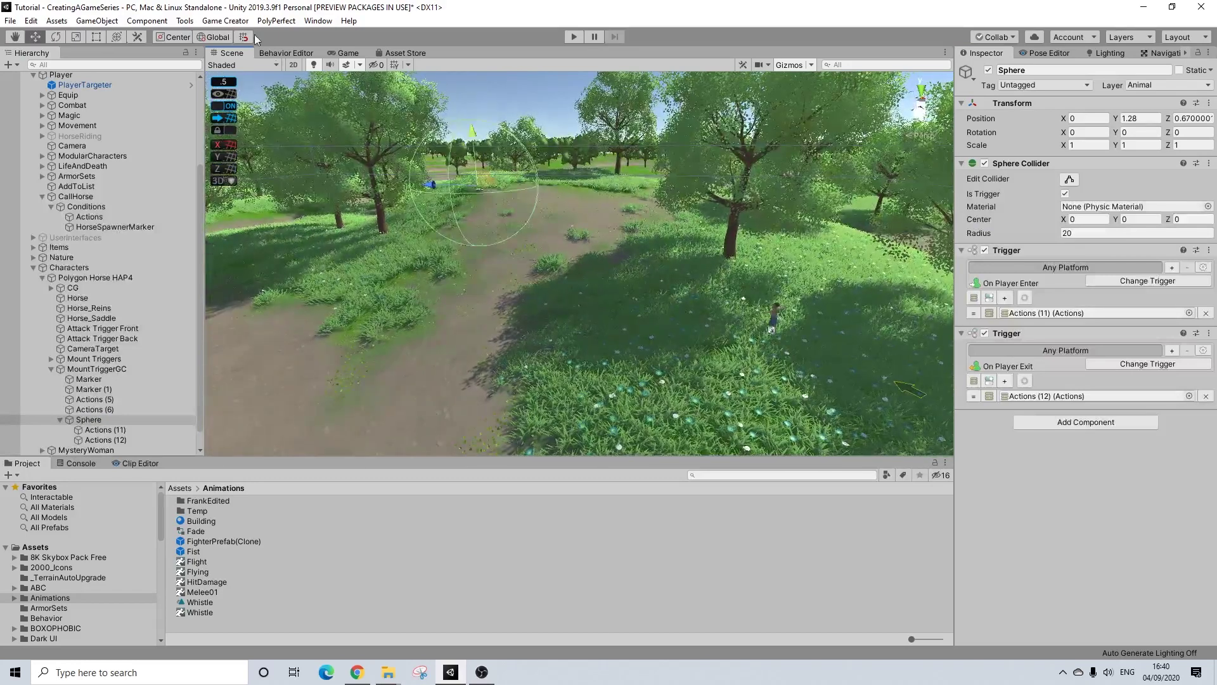
# - Review the HorseOutOfRange assignments in both of the Sphere's Actions objects and the CallHorse Conditions
pyautogui.click(225, 20)
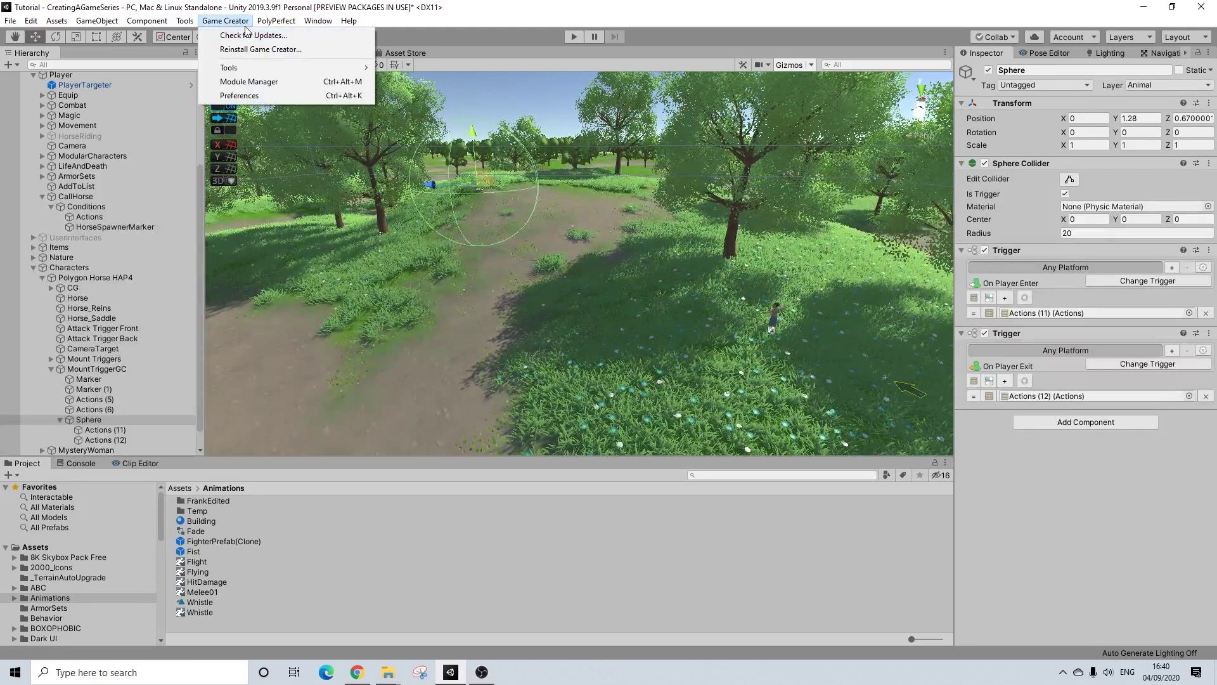
pyautogui.click(113, 438)
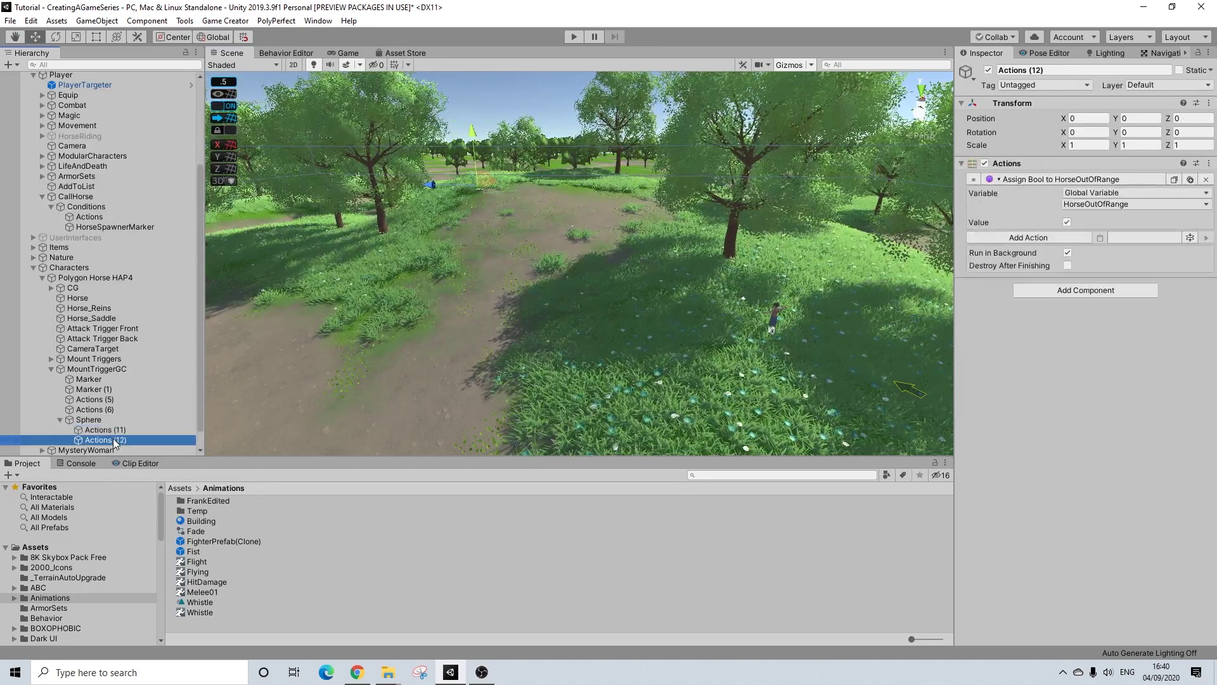
pyautogui.click(105, 429)
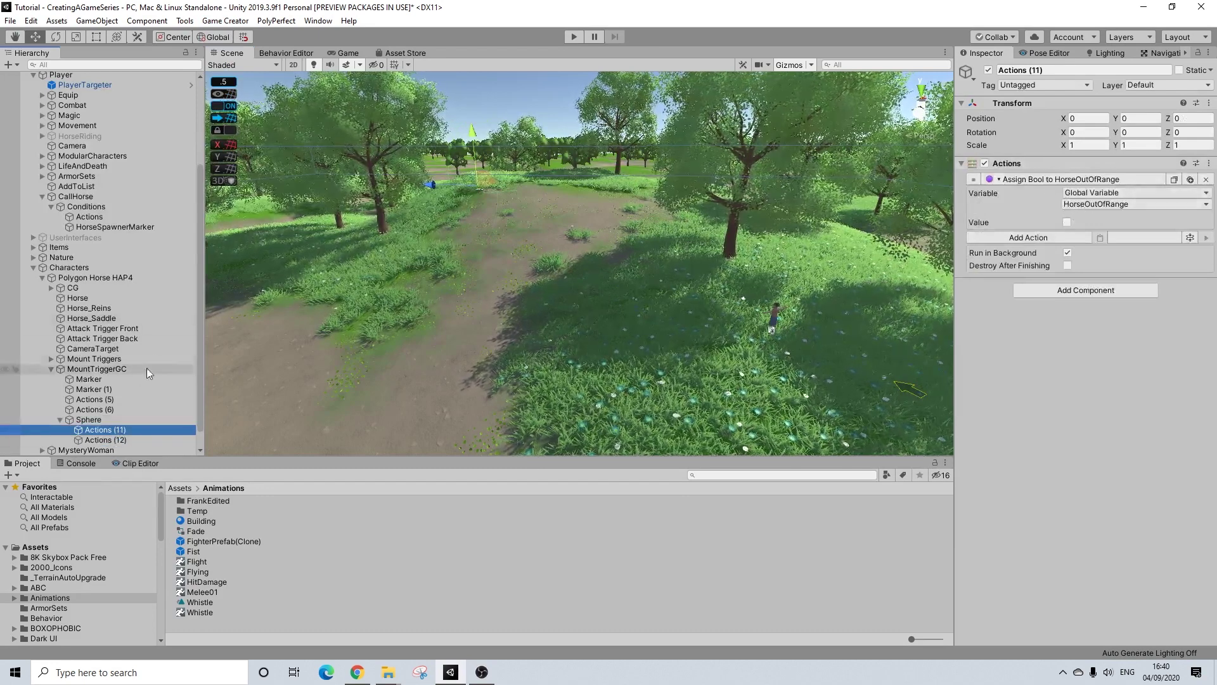
pyautogui.click(33, 266)
pyautogui.click(81, 329)
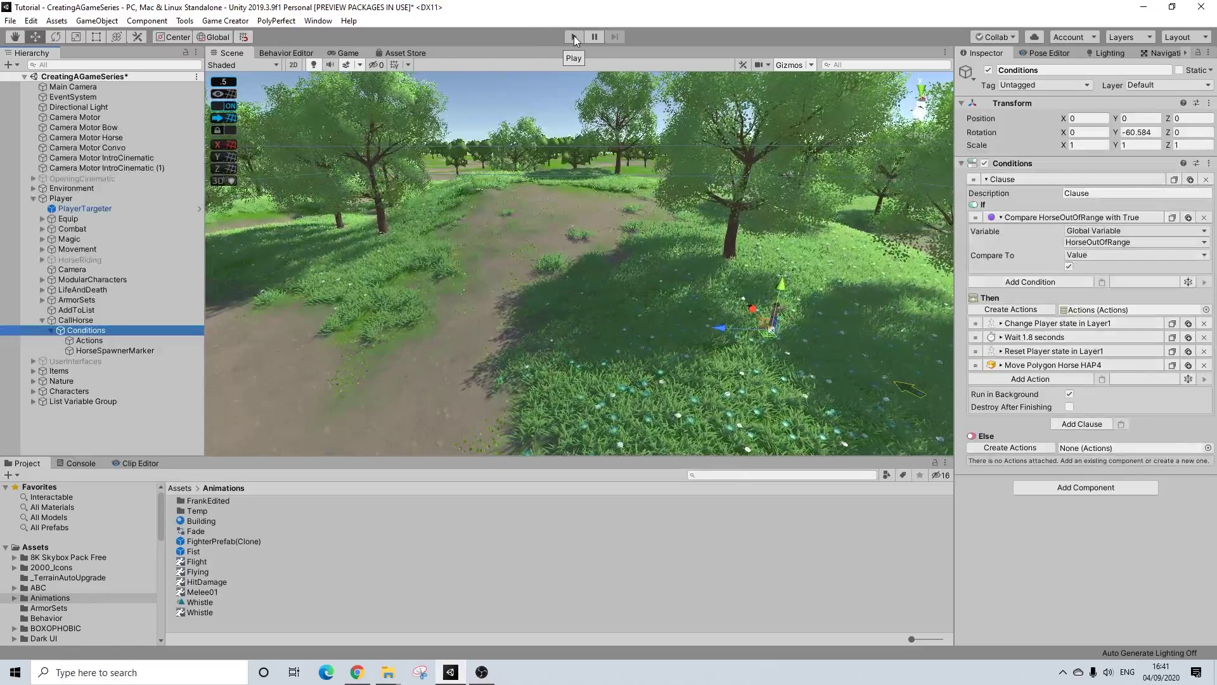
# - Save the scene and start play mode
pyautogui.click(10, 20)
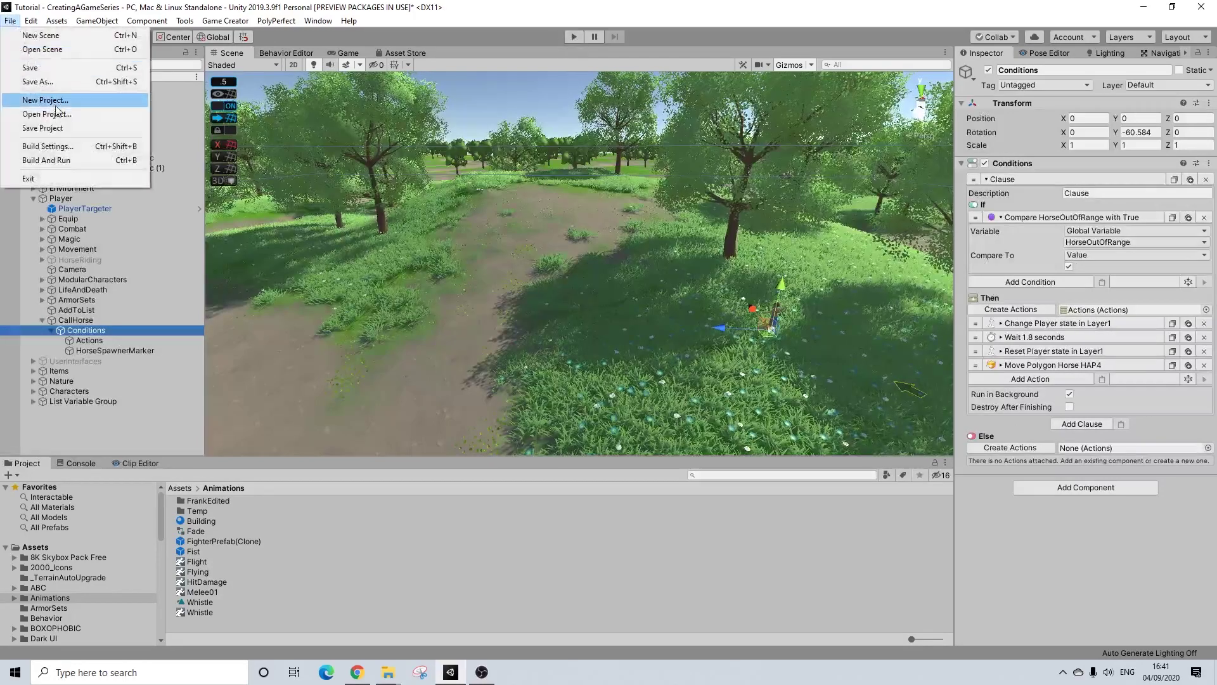
pyautogui.click(41, 68)
pyautogui.click(574, 38)
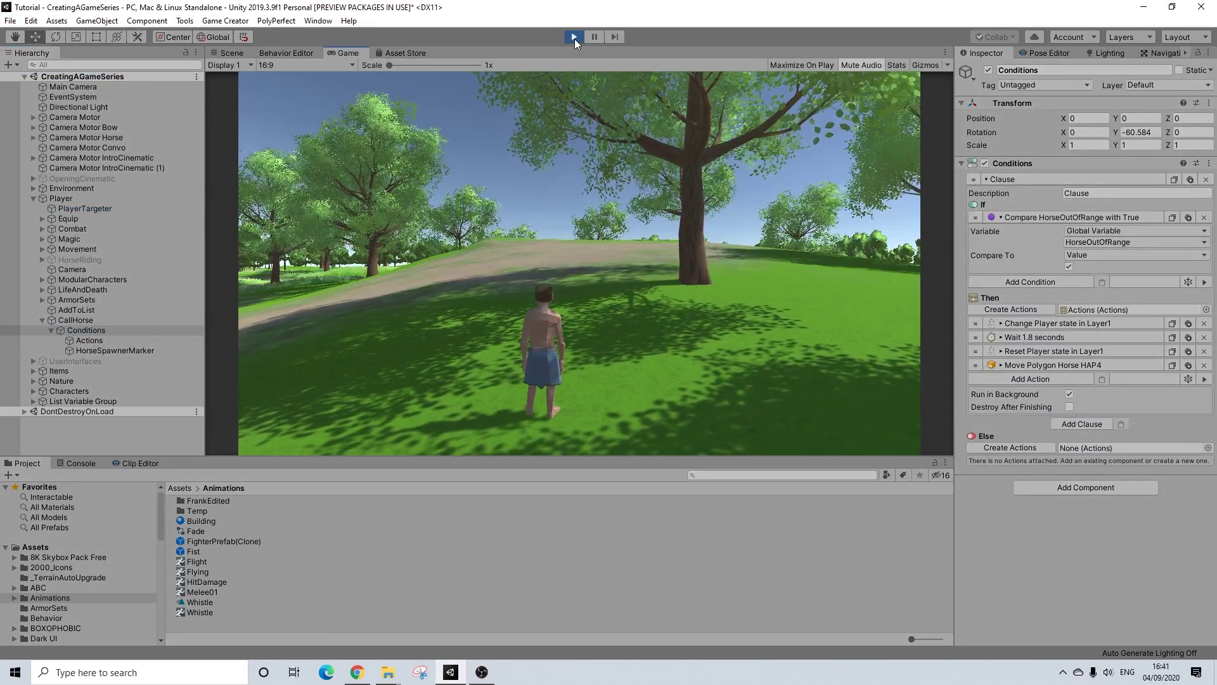
# - Test the horse call by running the player across the terrain, whistling for the horse and running up to it
pyautogui.press('w')
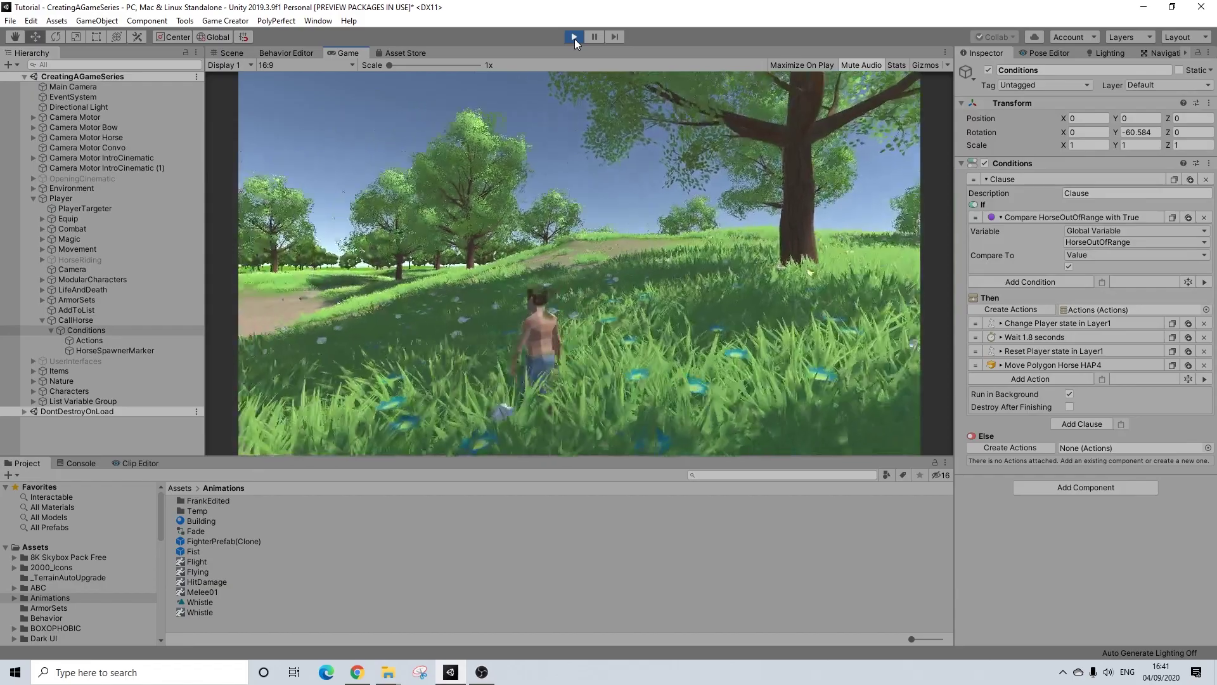
pyautogui.press('w')
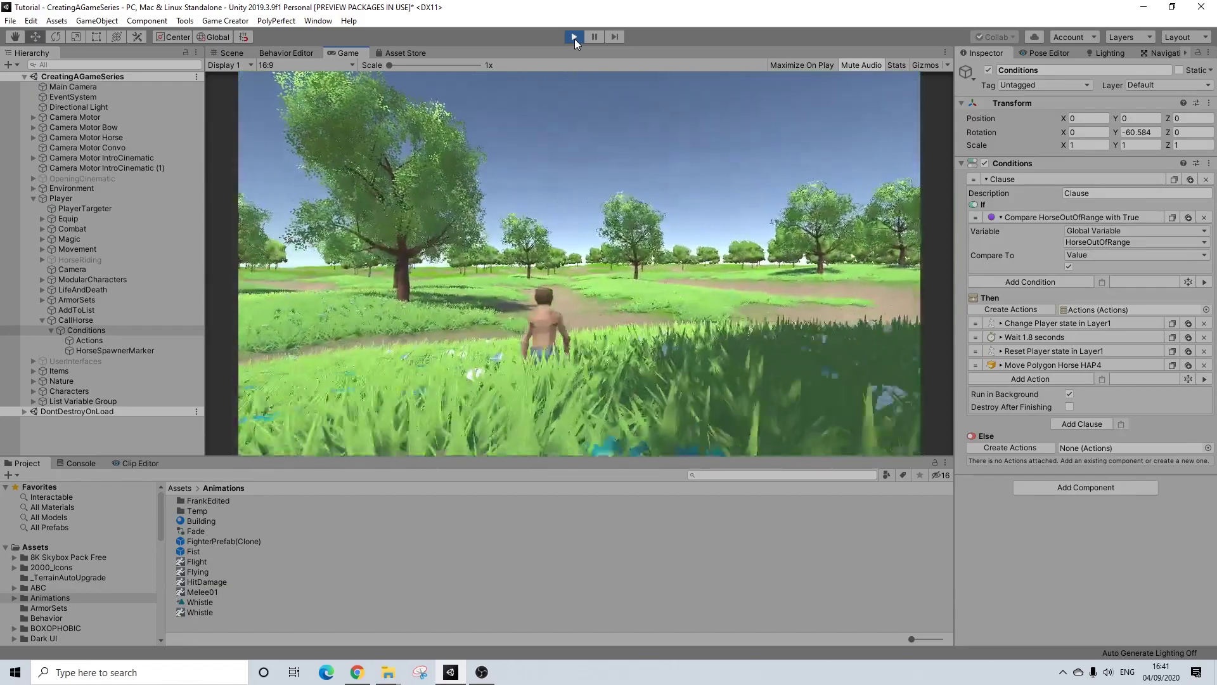
pyautogui.press('w')
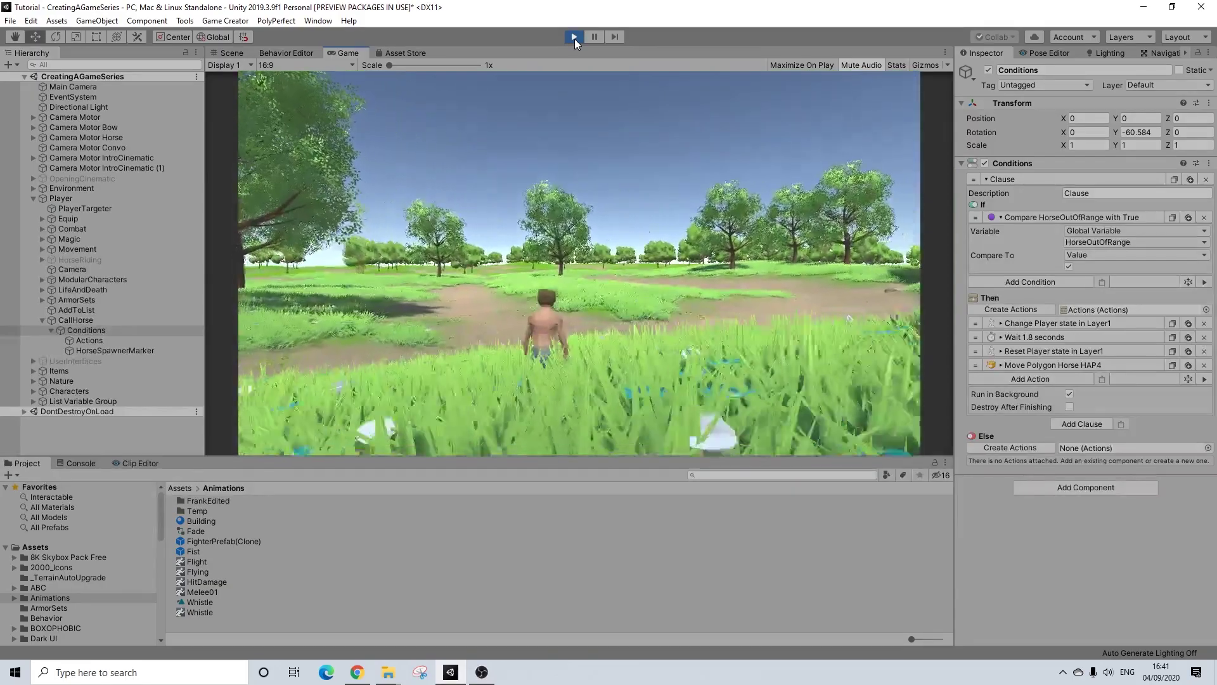
pyautogui.press('w')
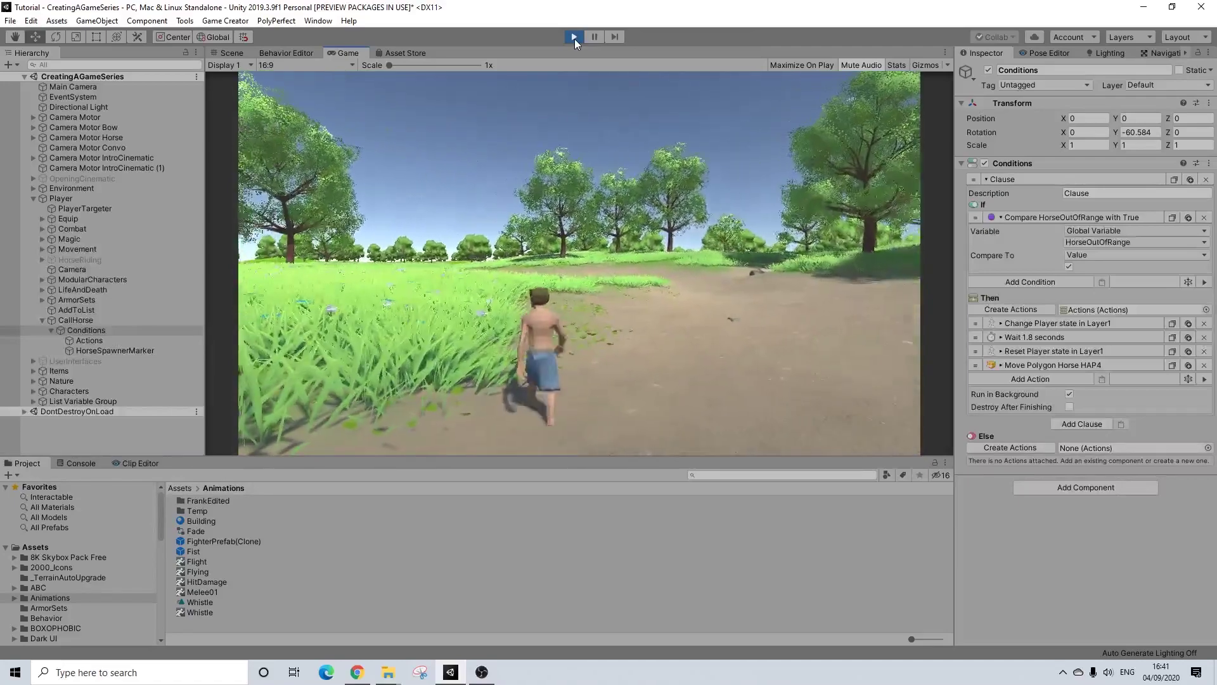
pyautogui.press('w')
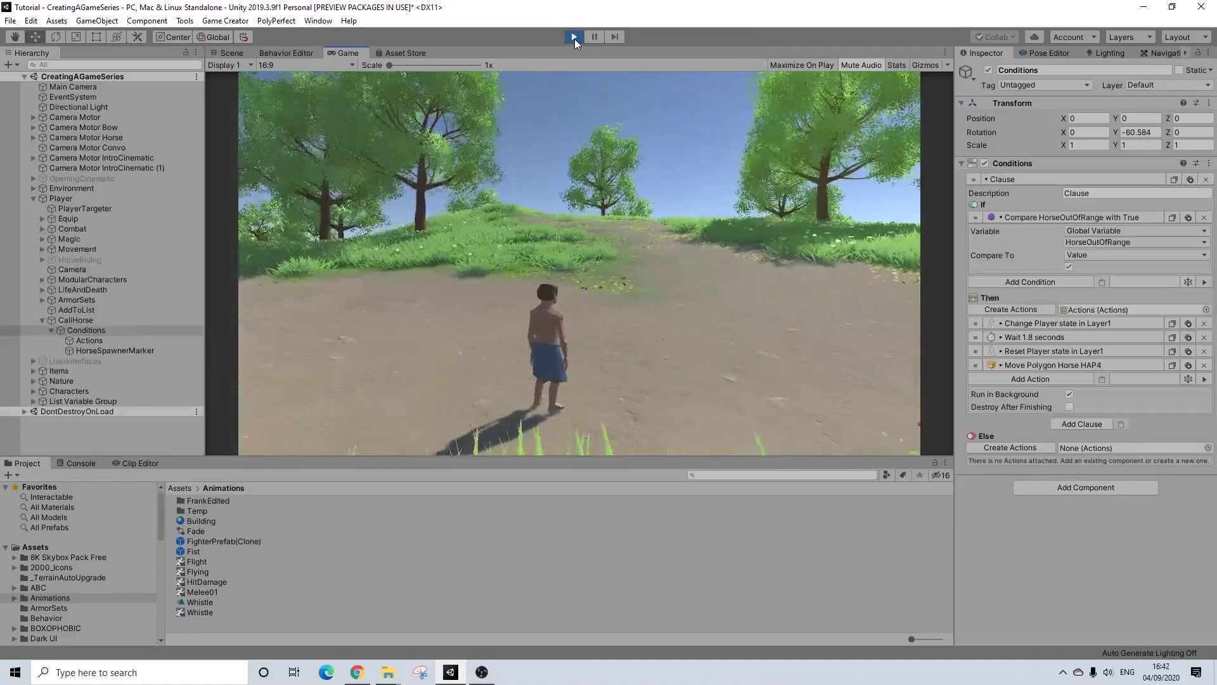
pyautogui.press('h')
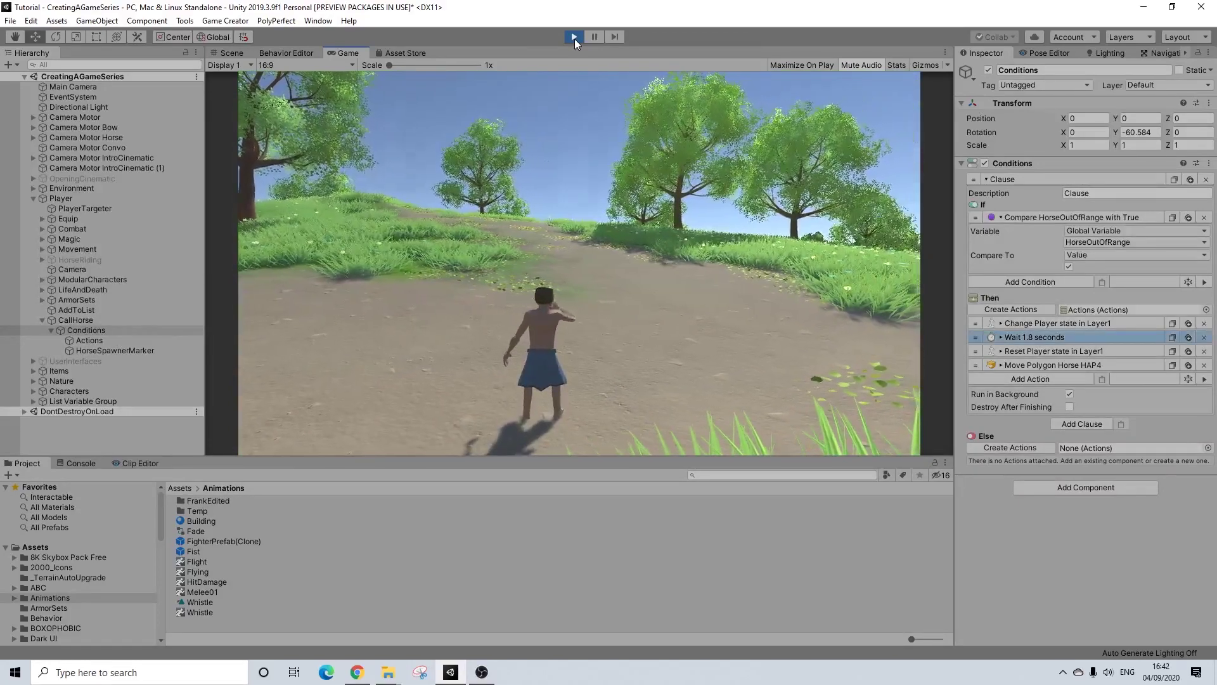
pyautogui.press('d')
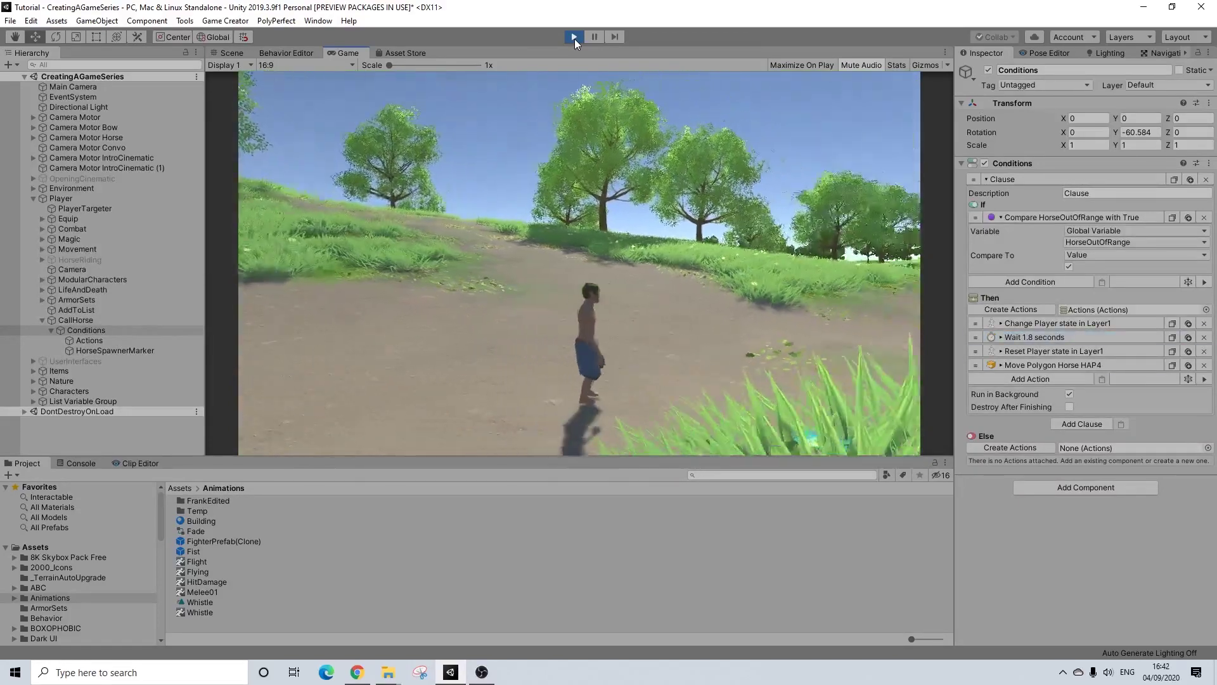
pyautogui.press('w')
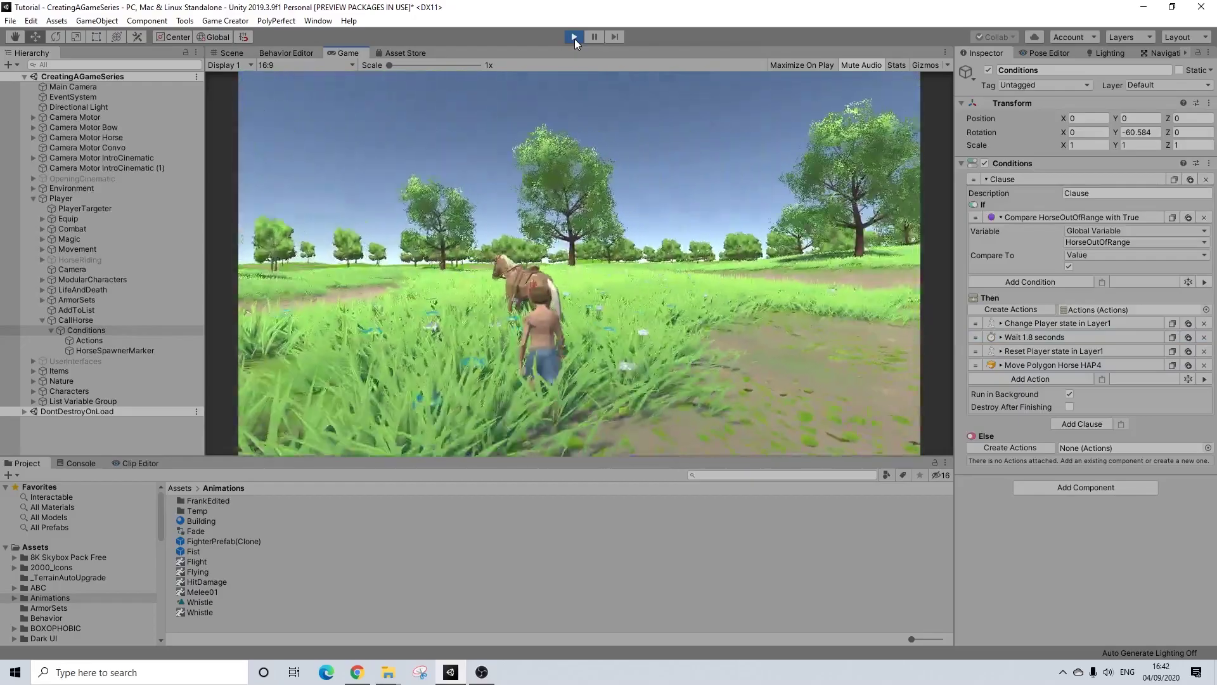
# - Test mounting the called horse, riding it a short way across the grass and dismounting
pyautogui.press('w')
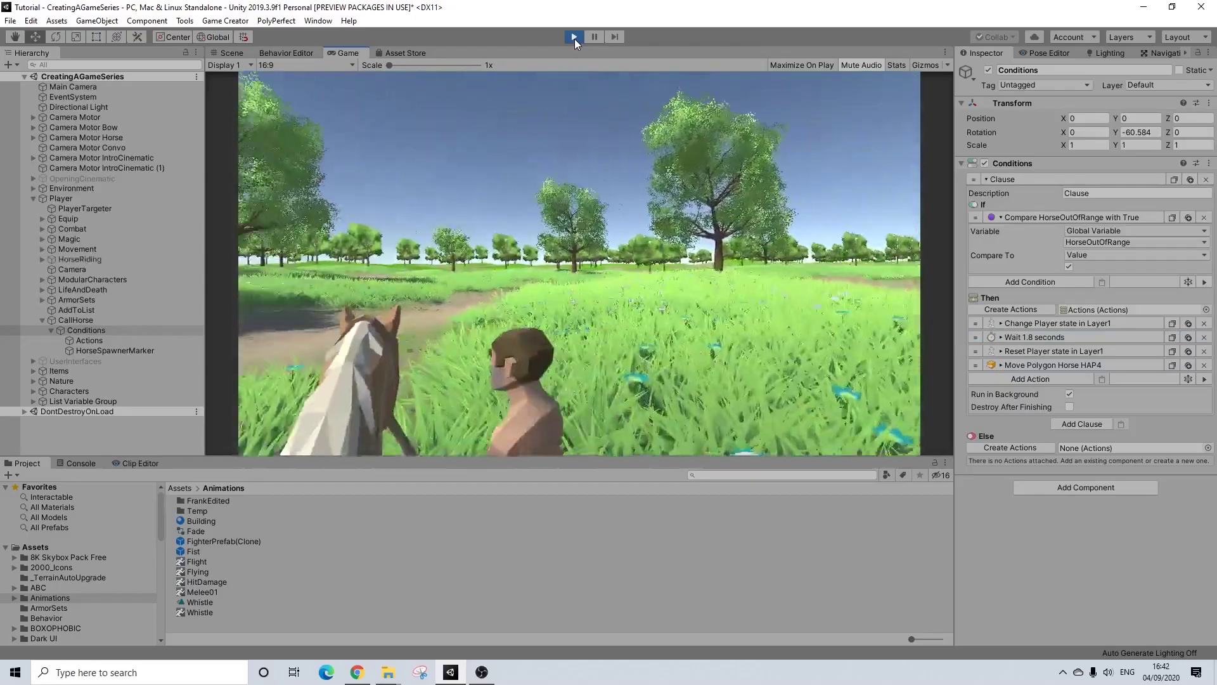
pyautogui.press('w')
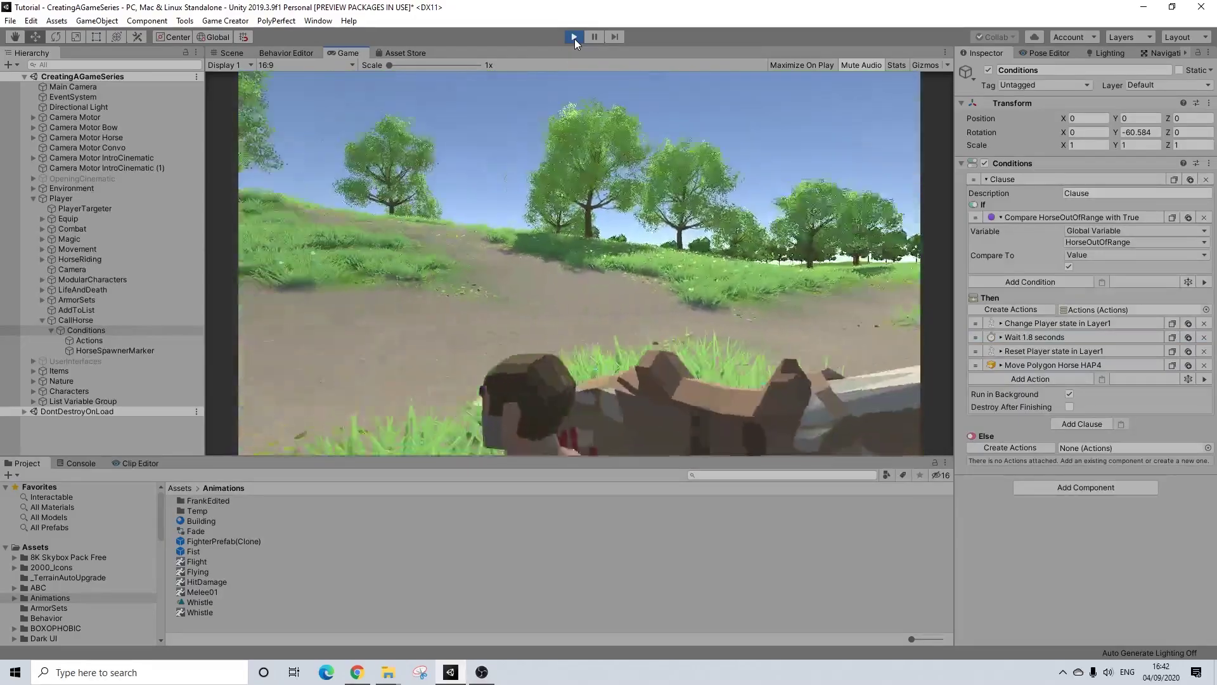
pyautogui.press('w')
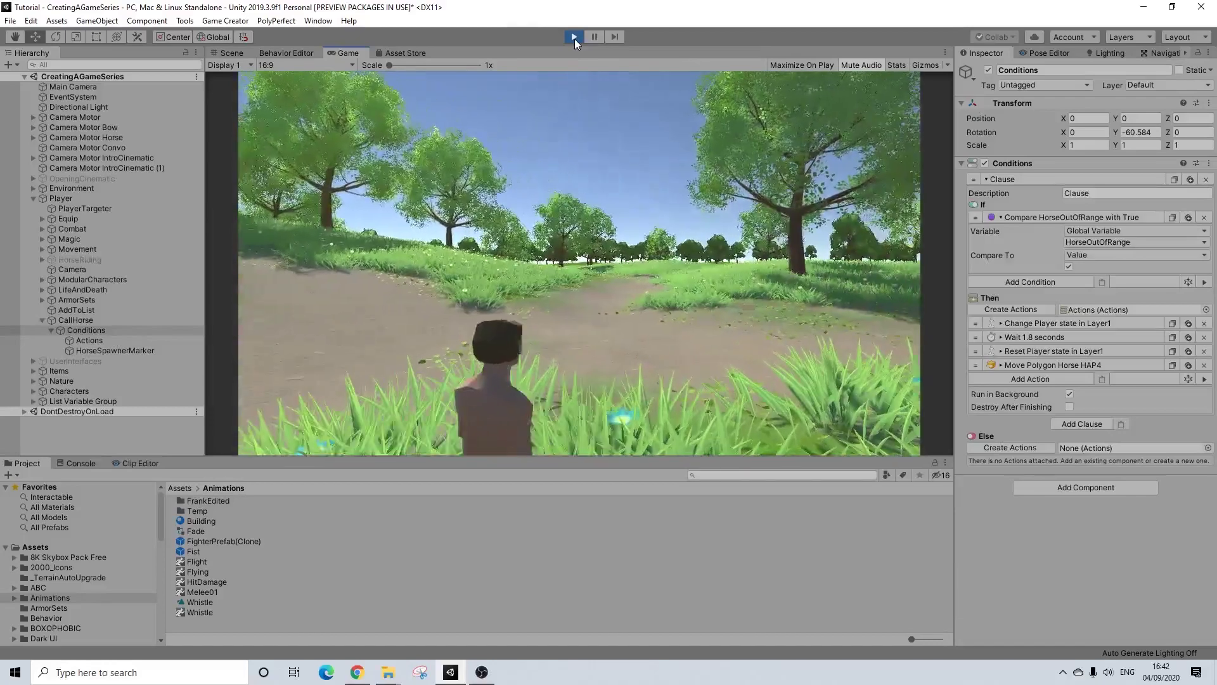
# - Check the HorseOutOfRange global variable's runtime value in the Game Creator Preferences while moving the player around near the horse
pyautogui.click(229, 23)
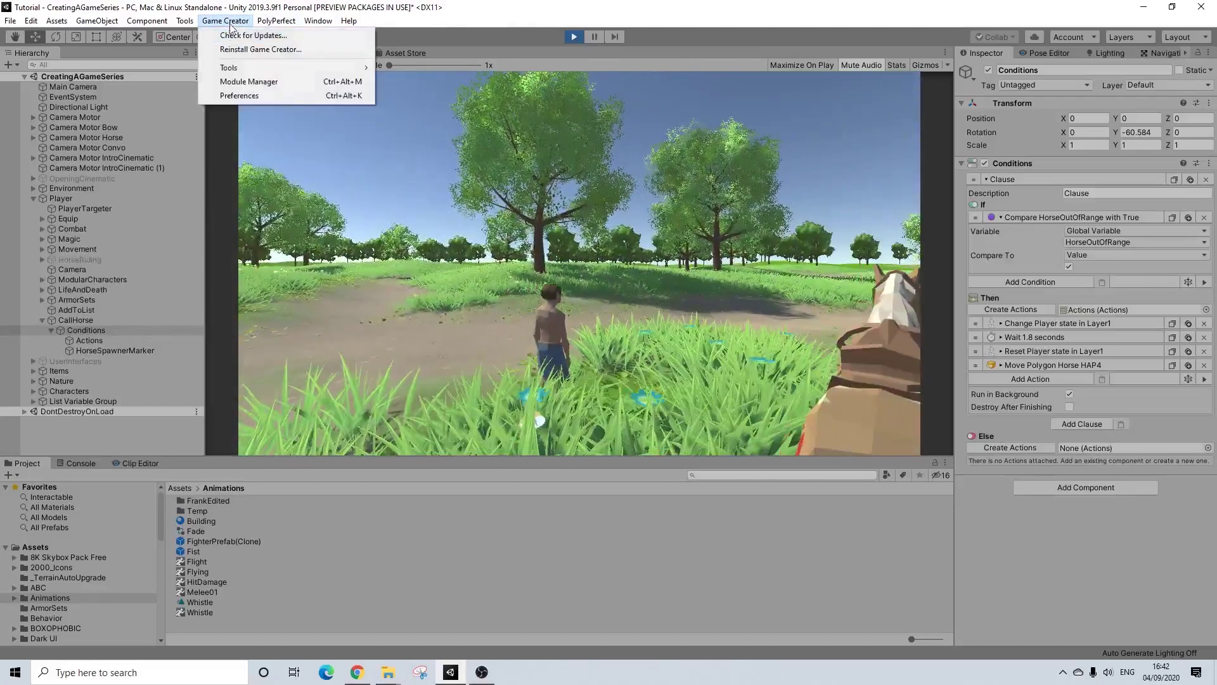
pyautogui.click(239, 96)
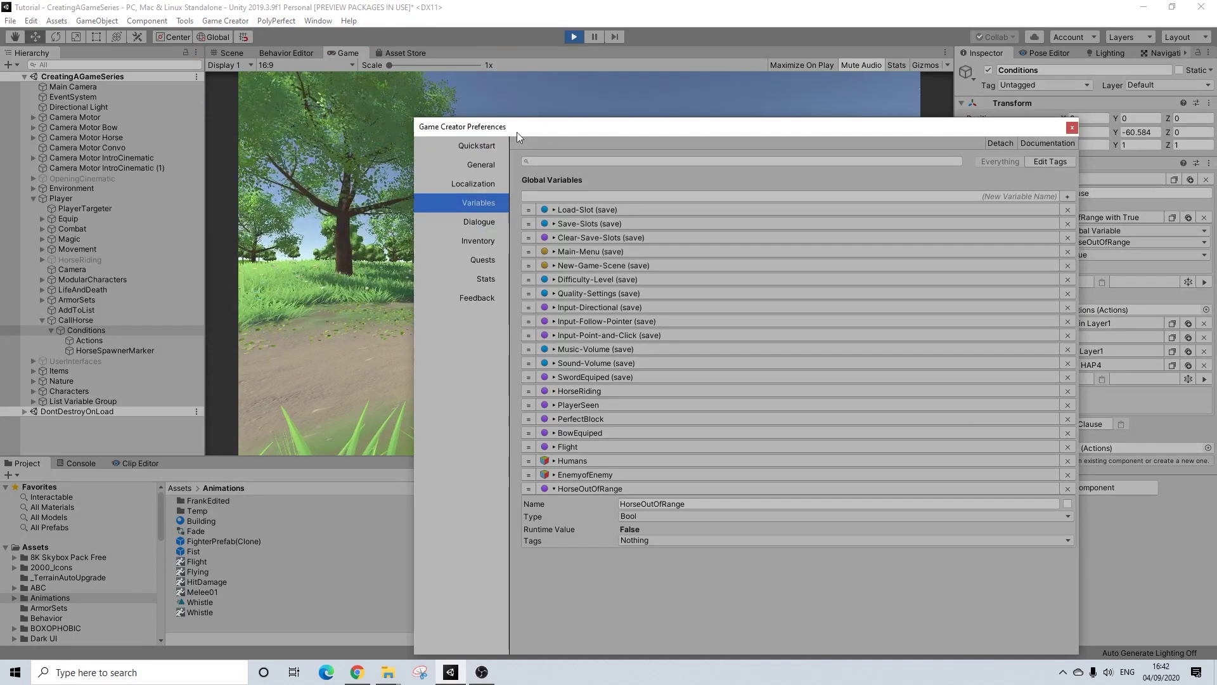
pyautogui.moveTo(516, 131); pyautogui.dragTo(1050, 120)
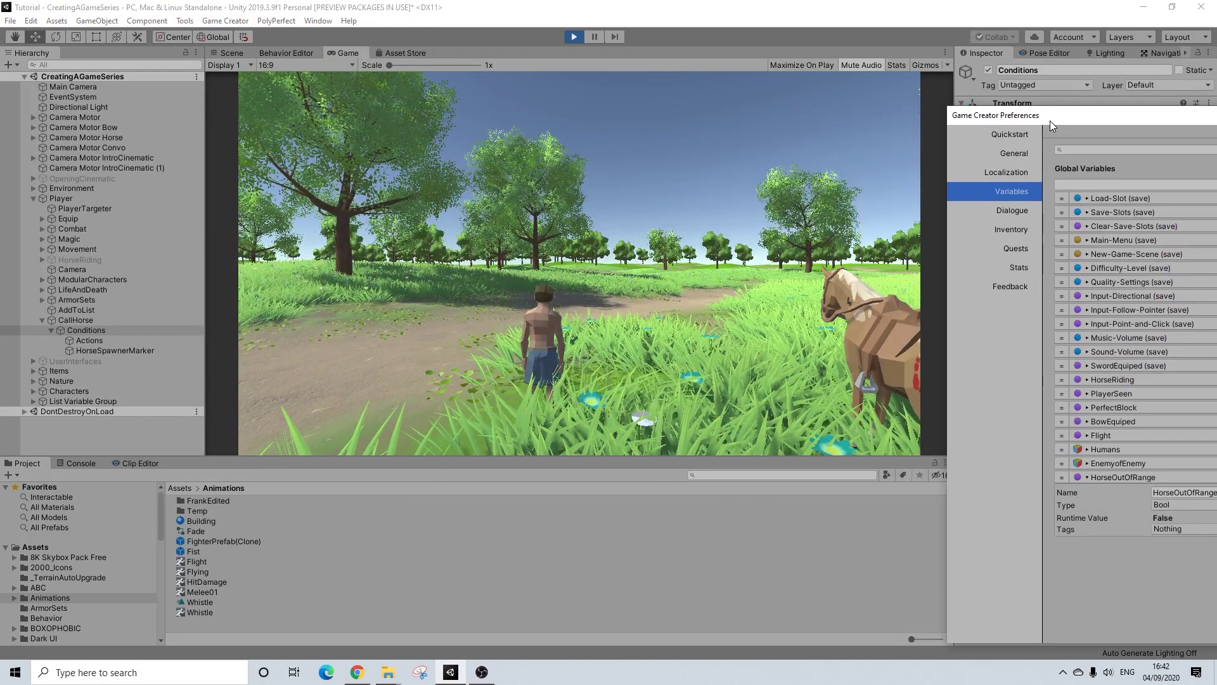
pyautogui.click(563, 229)
pyautogui.press('a')
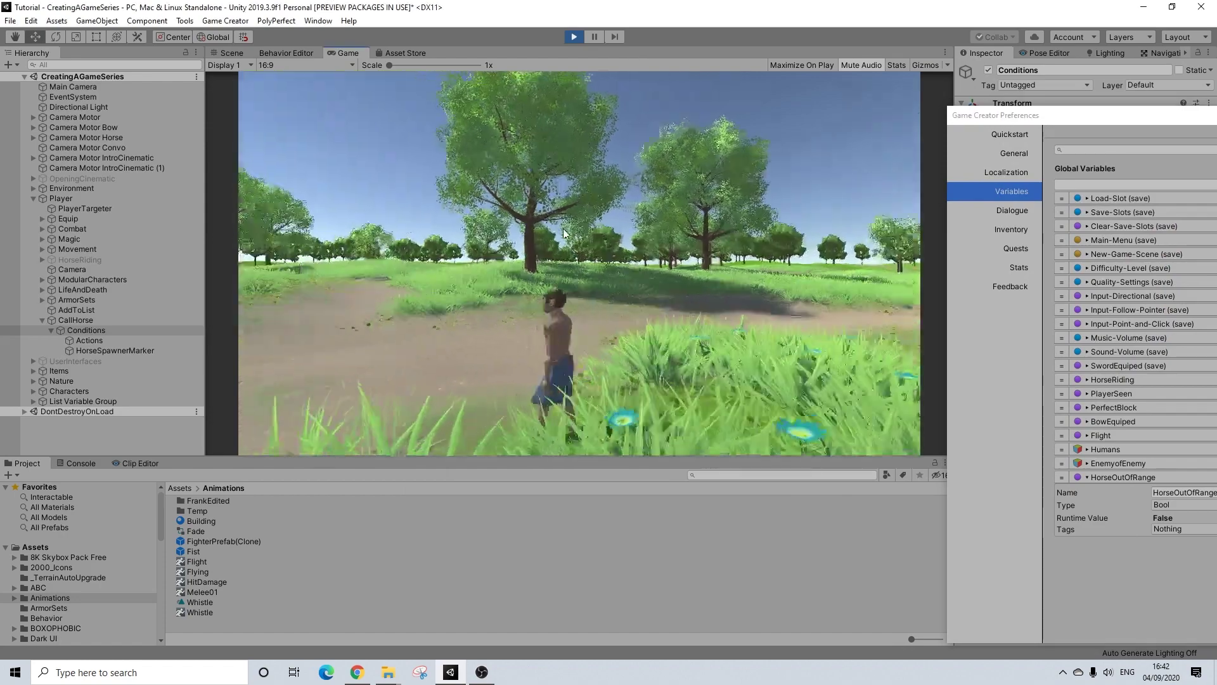
pyautogui.press('w')
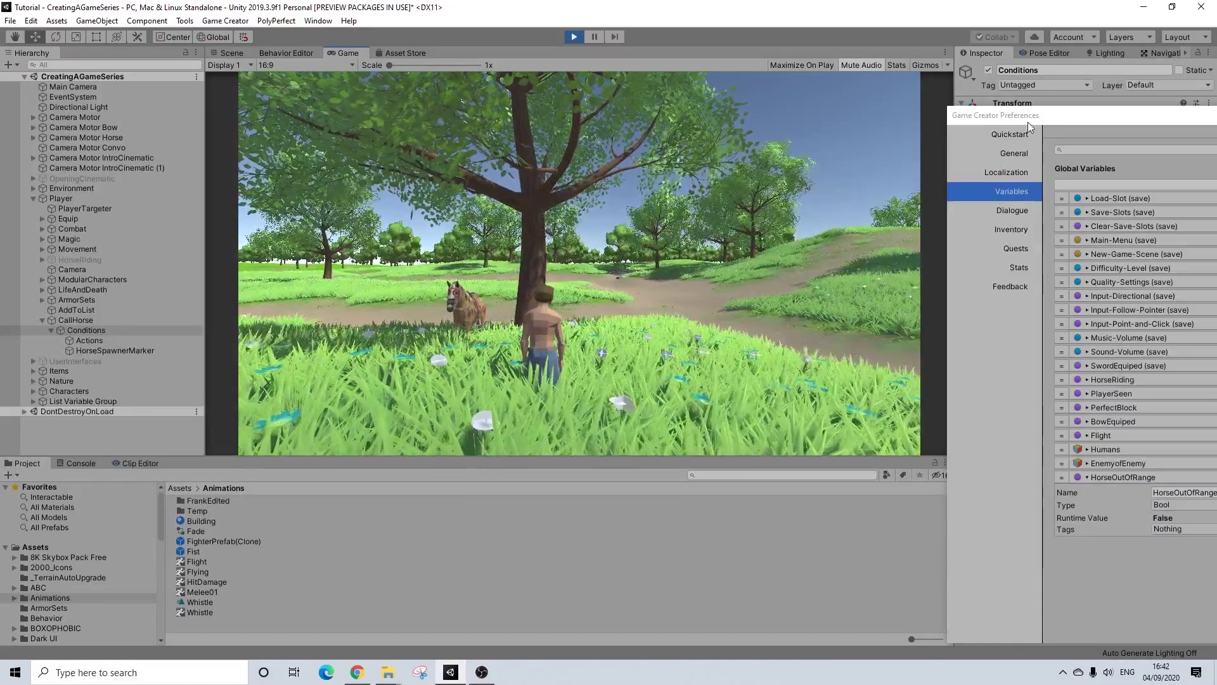
pyautogui.moveTo(1029, 125); pyautogui.dragTo(572, 68)
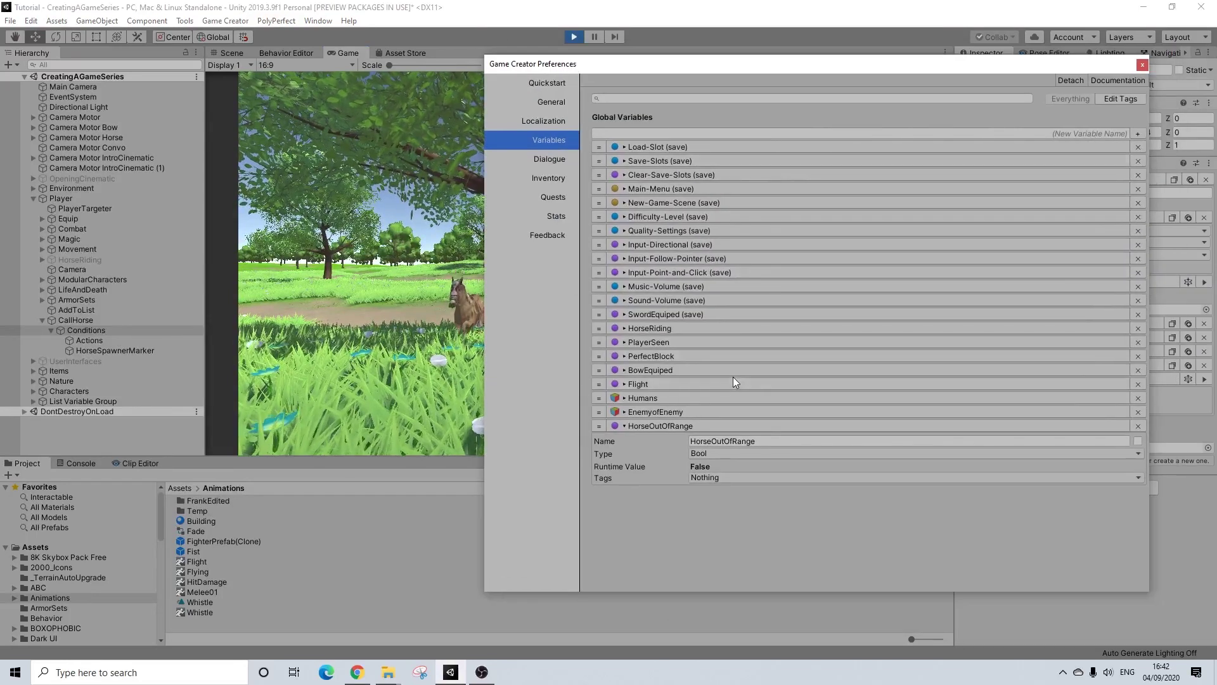
pyautogui.click(1142, 65)
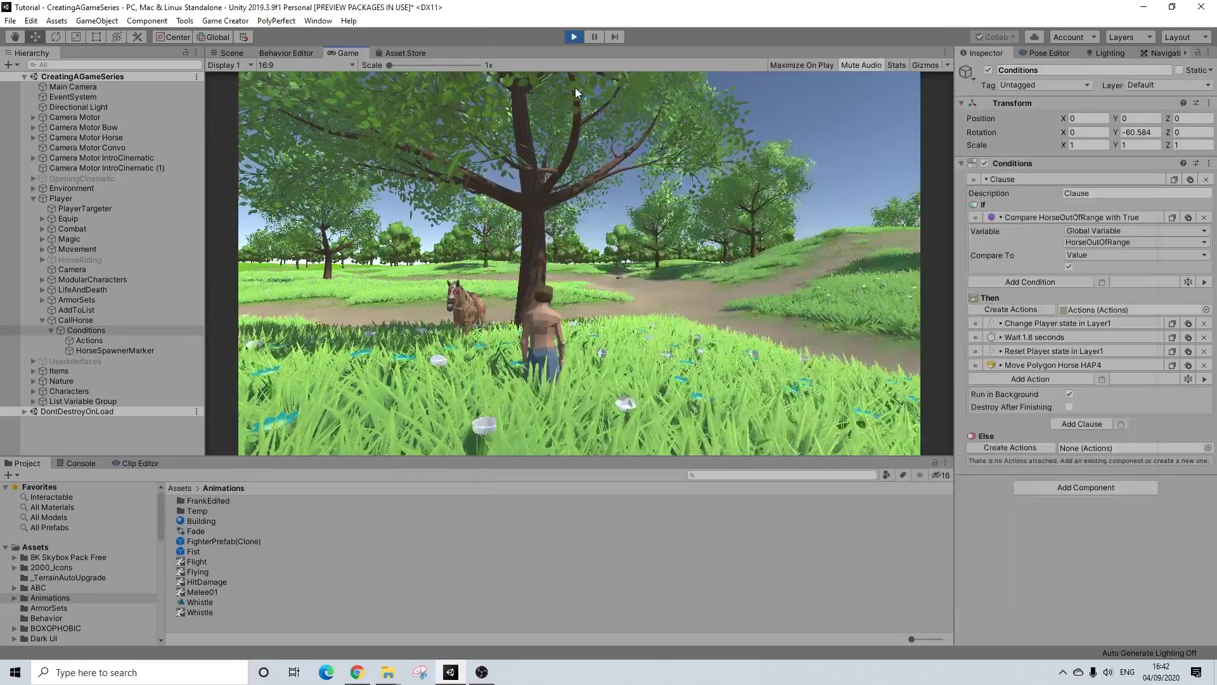
# - Run the player past the horse and across the grass to test the horse's range detection
pyautogui.press('w')
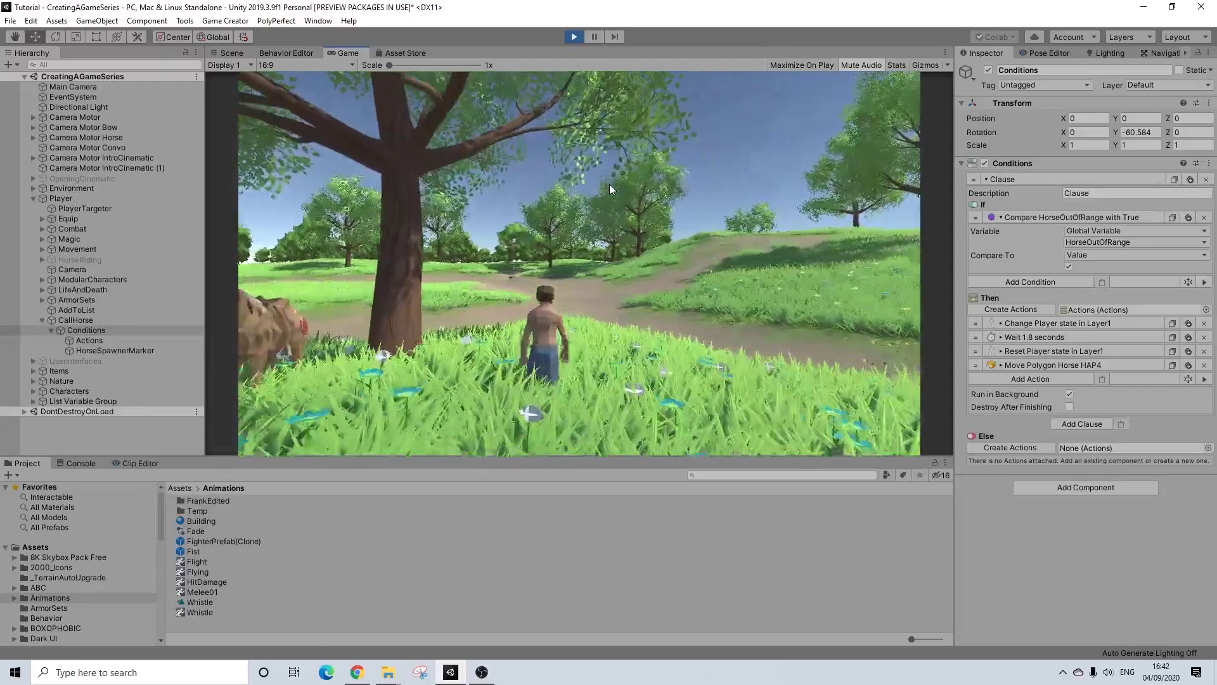
pyautogui.press('w')
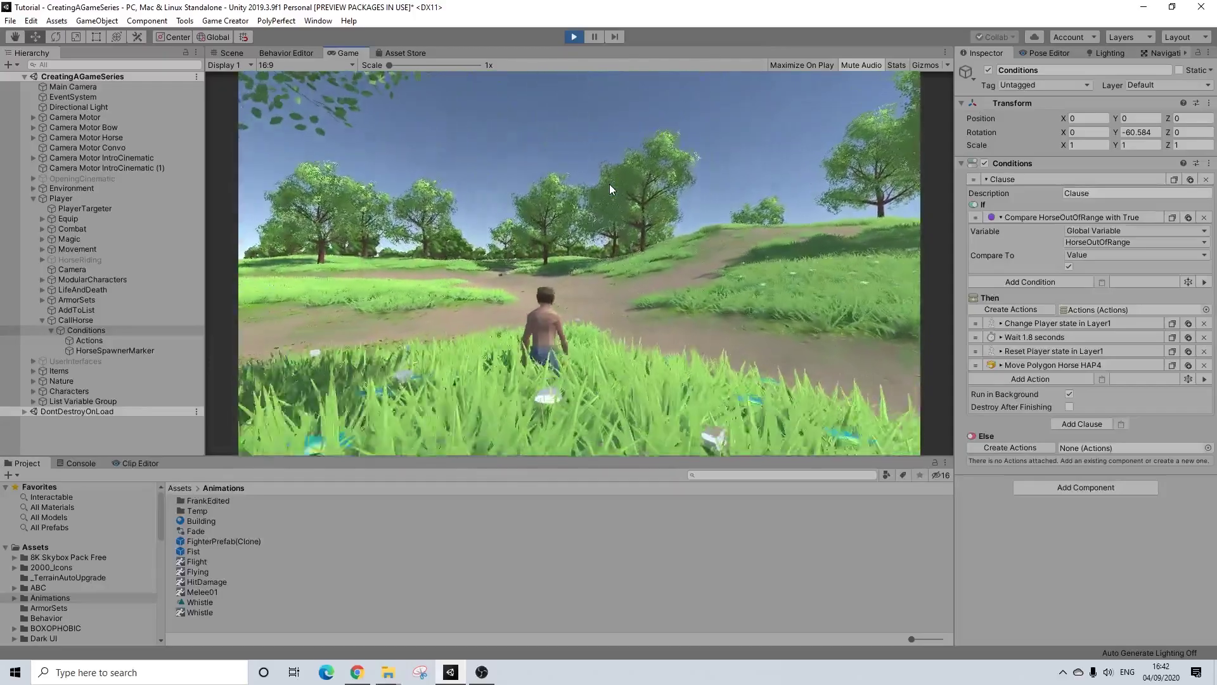
pyautogui.press('w')
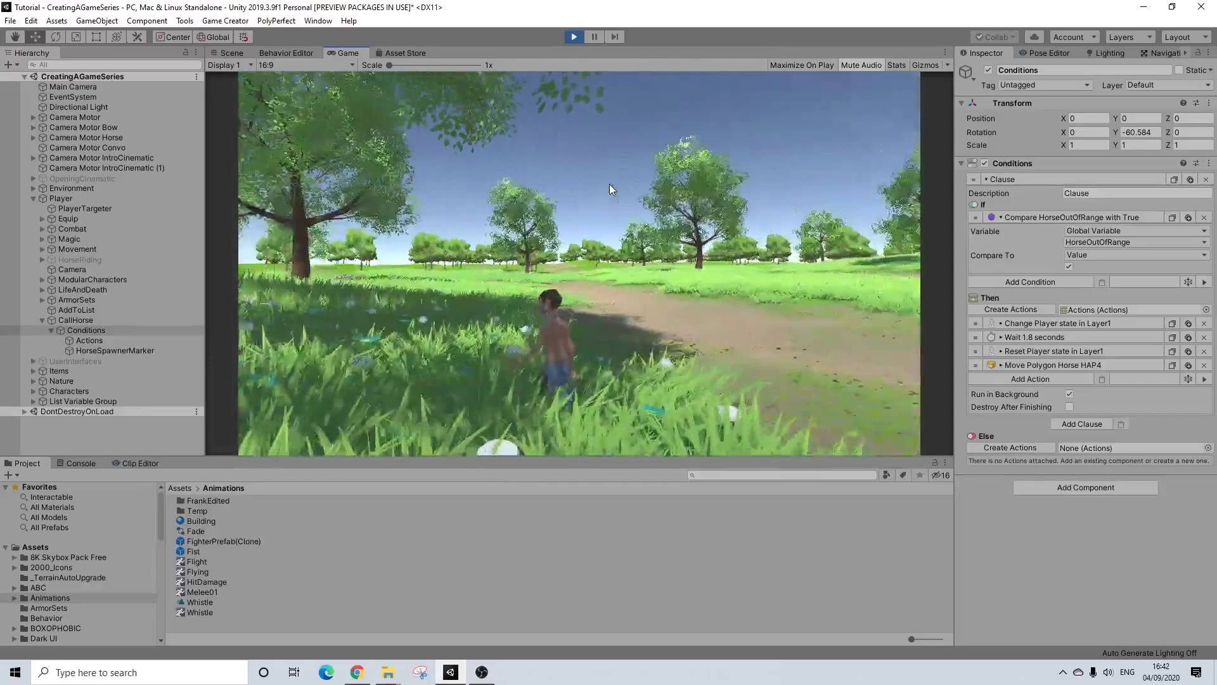
pyautogui.press('w')
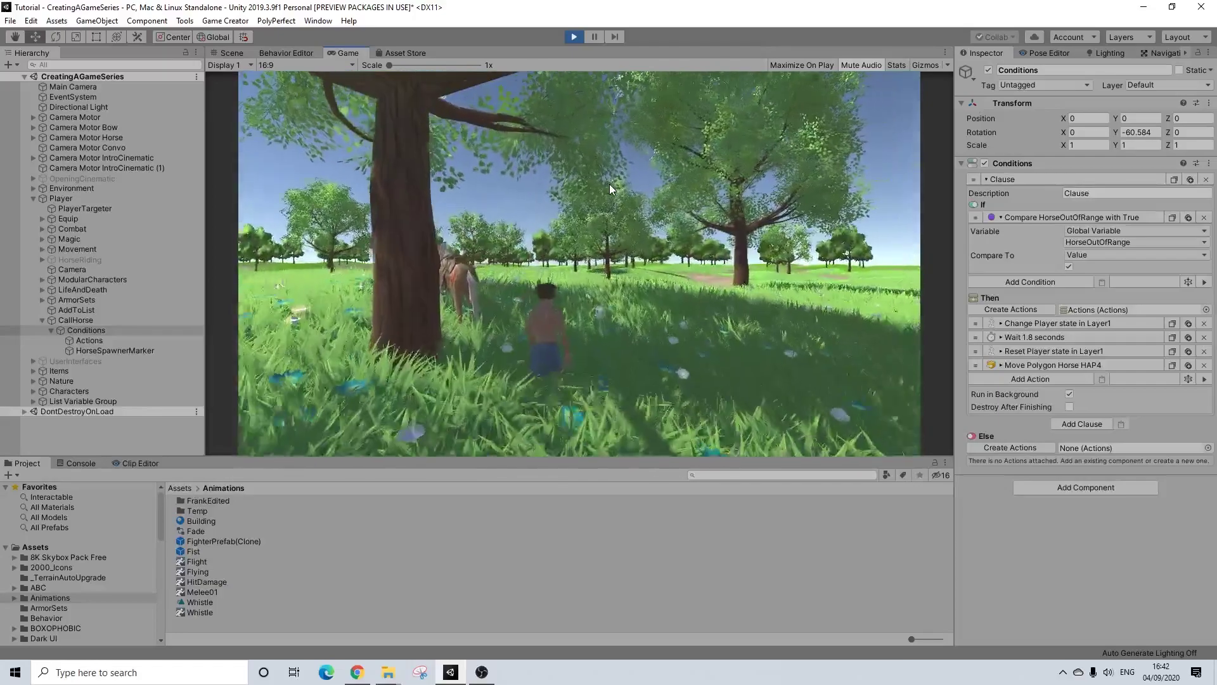
pyautogui.press('w')
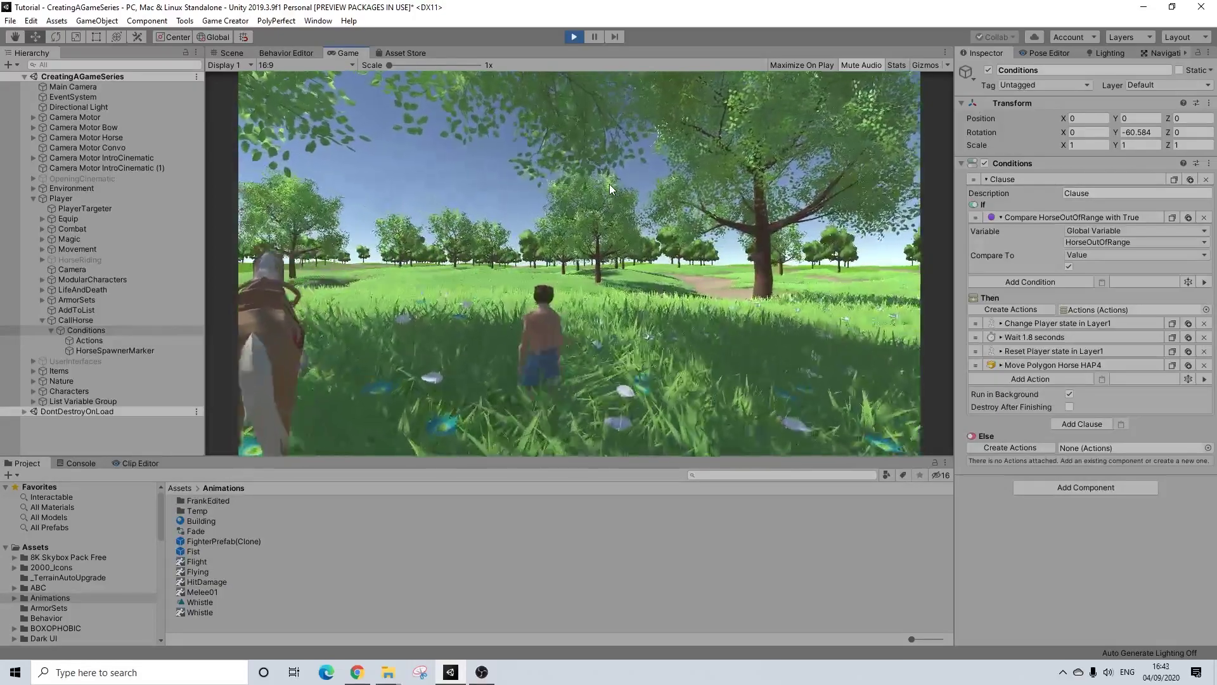
pyautogui.press('w')
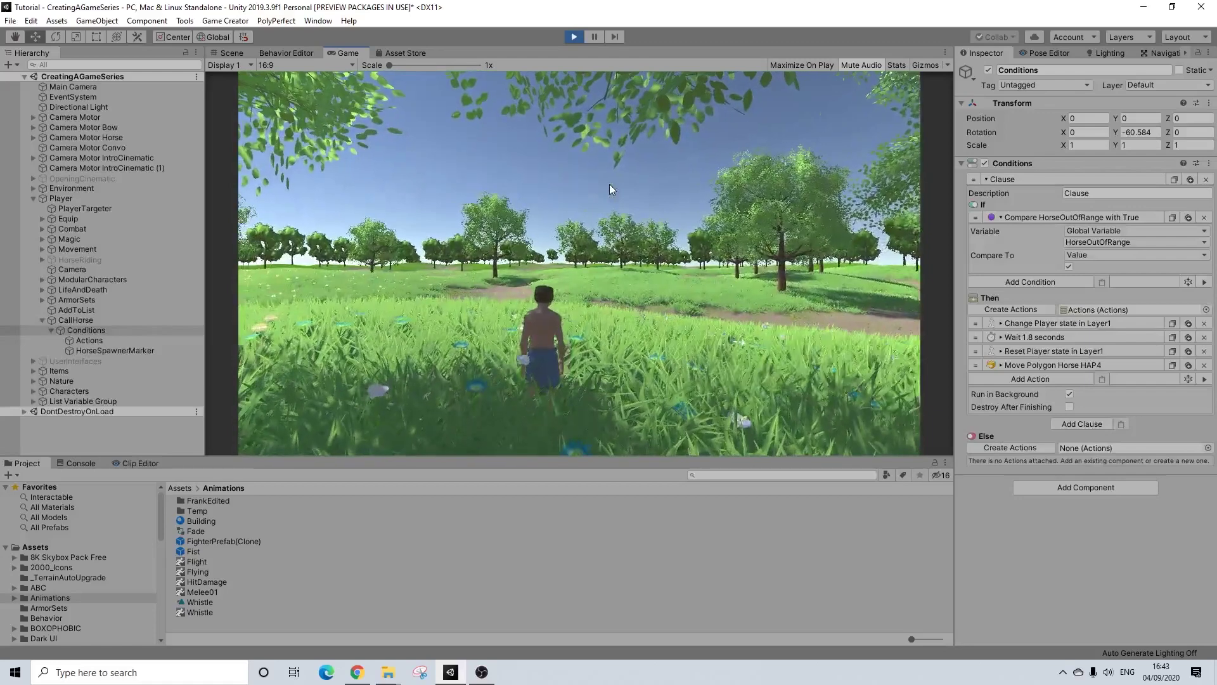